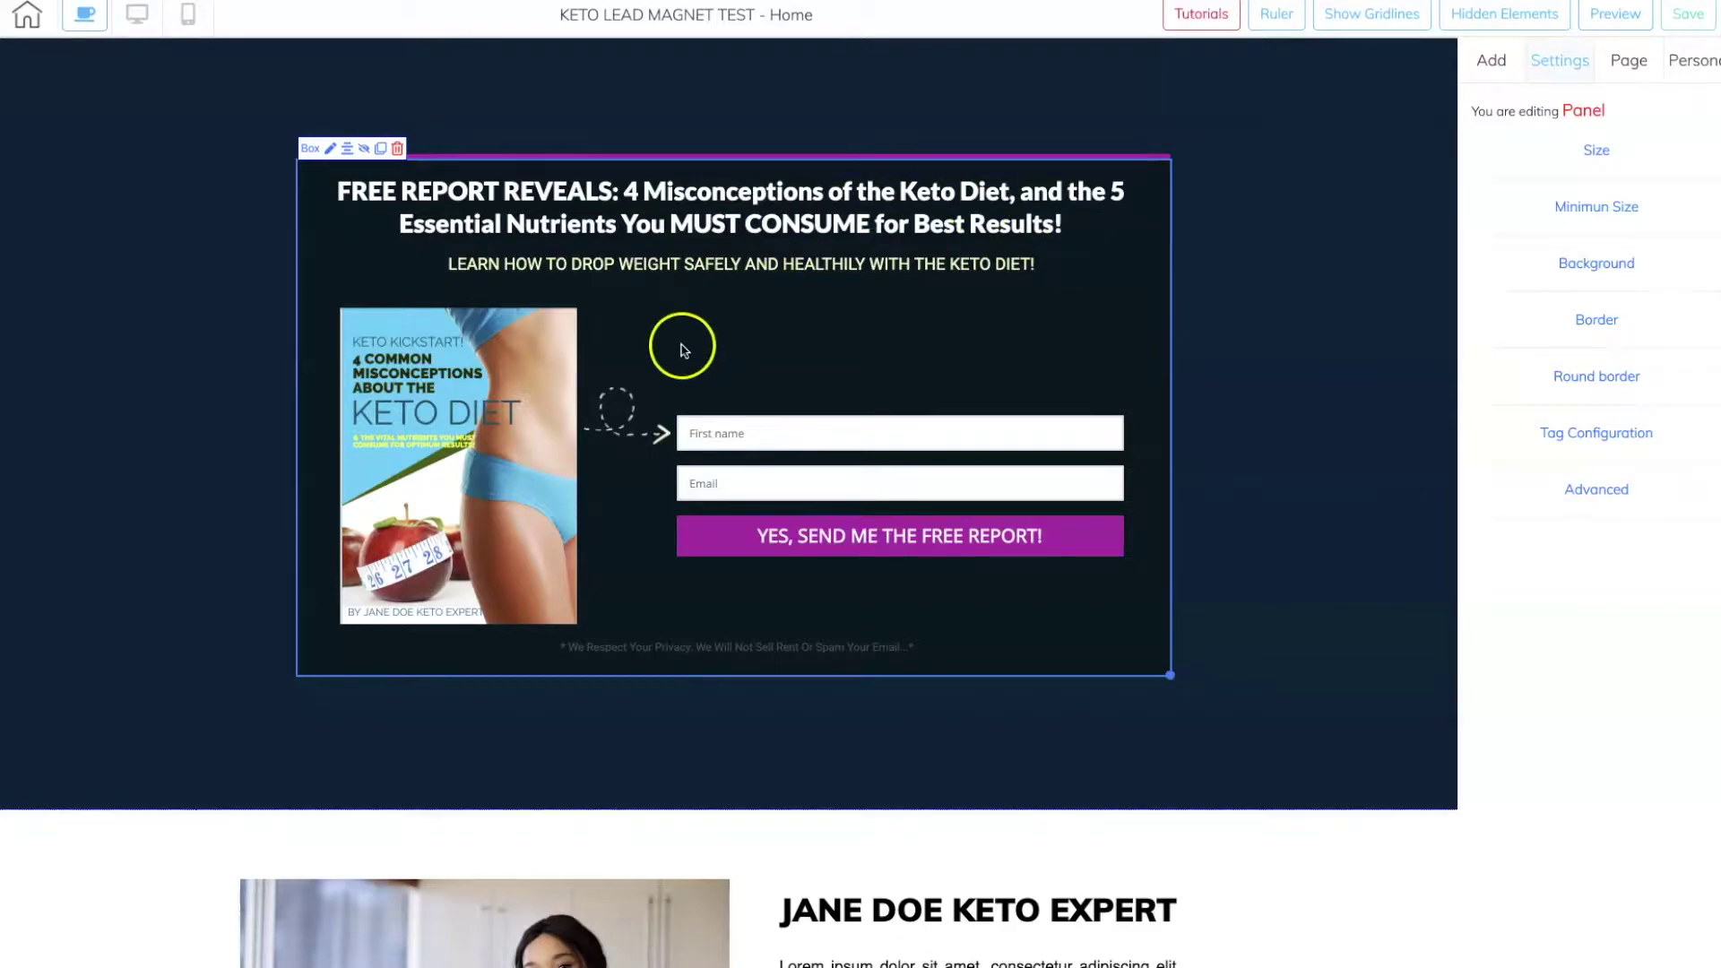
Step: Reposition the opt-in form, the keto book cover and the headline individually within the dark opt-in box
mouse_move(797, 428)
left_mouse_down()
mouse_move(795, 464)
mouse_move(795, 433)
left_mouse_up()
left_click_drag(451, 412, 580, 292)
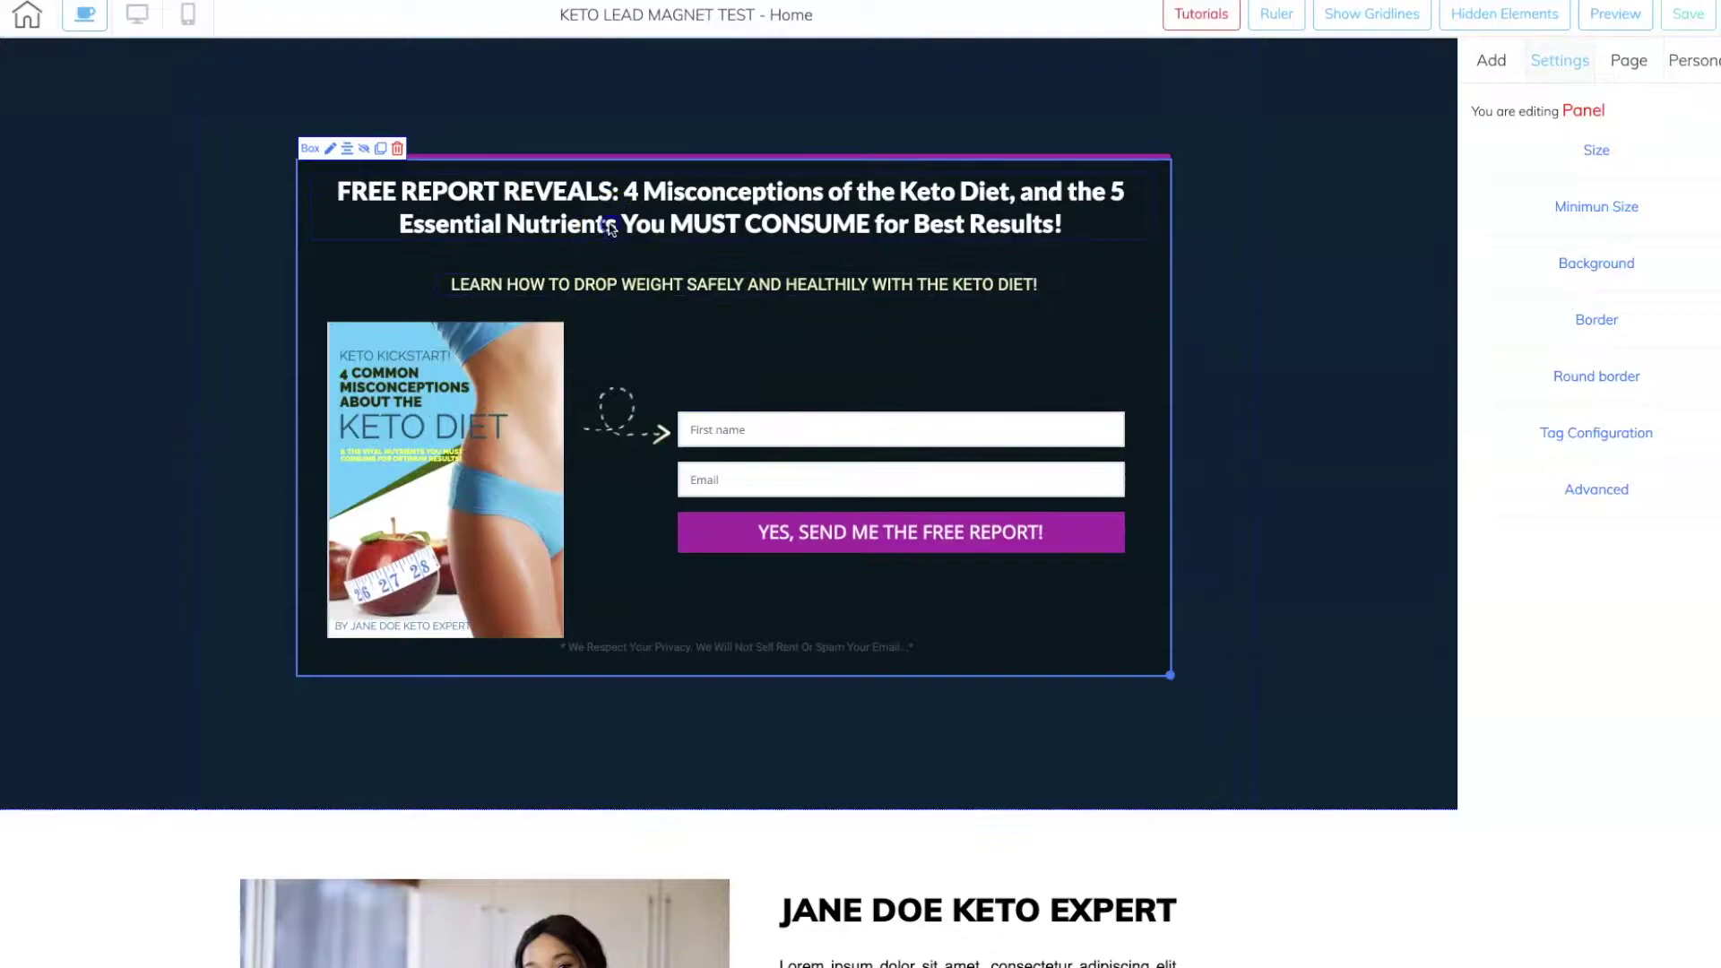
left_click(530, 365)
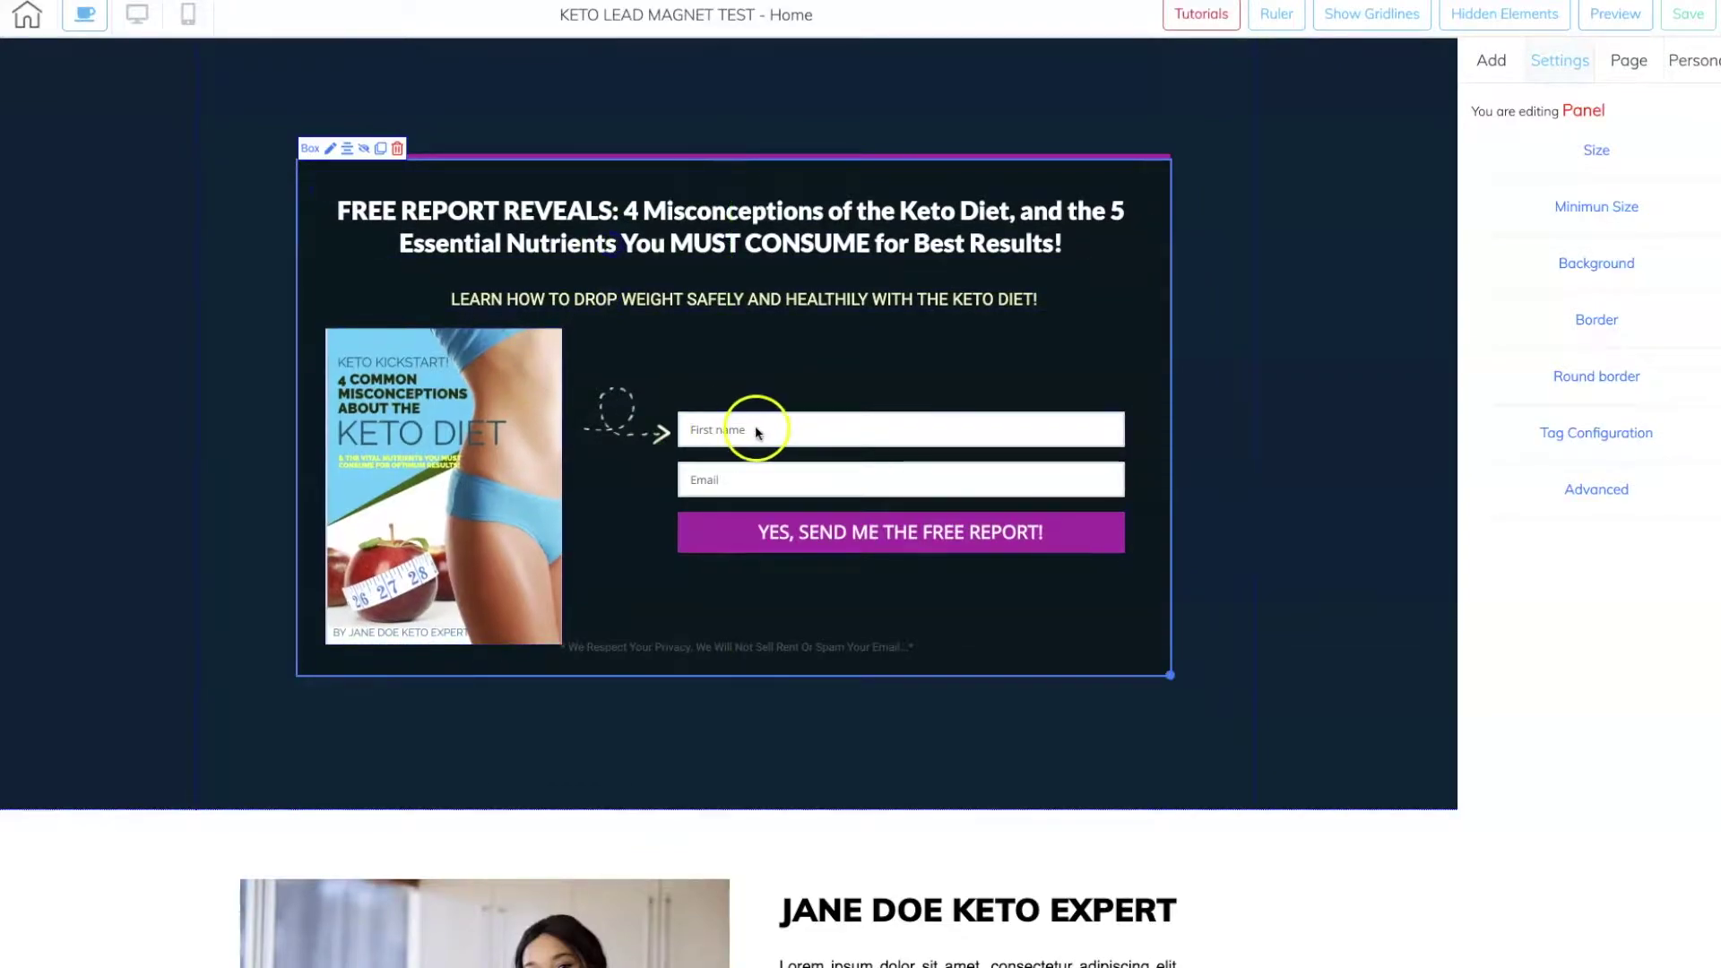
left_click(613, 413)
left_click(753, 434)
left_click_drag(610, 210, 574, 211)
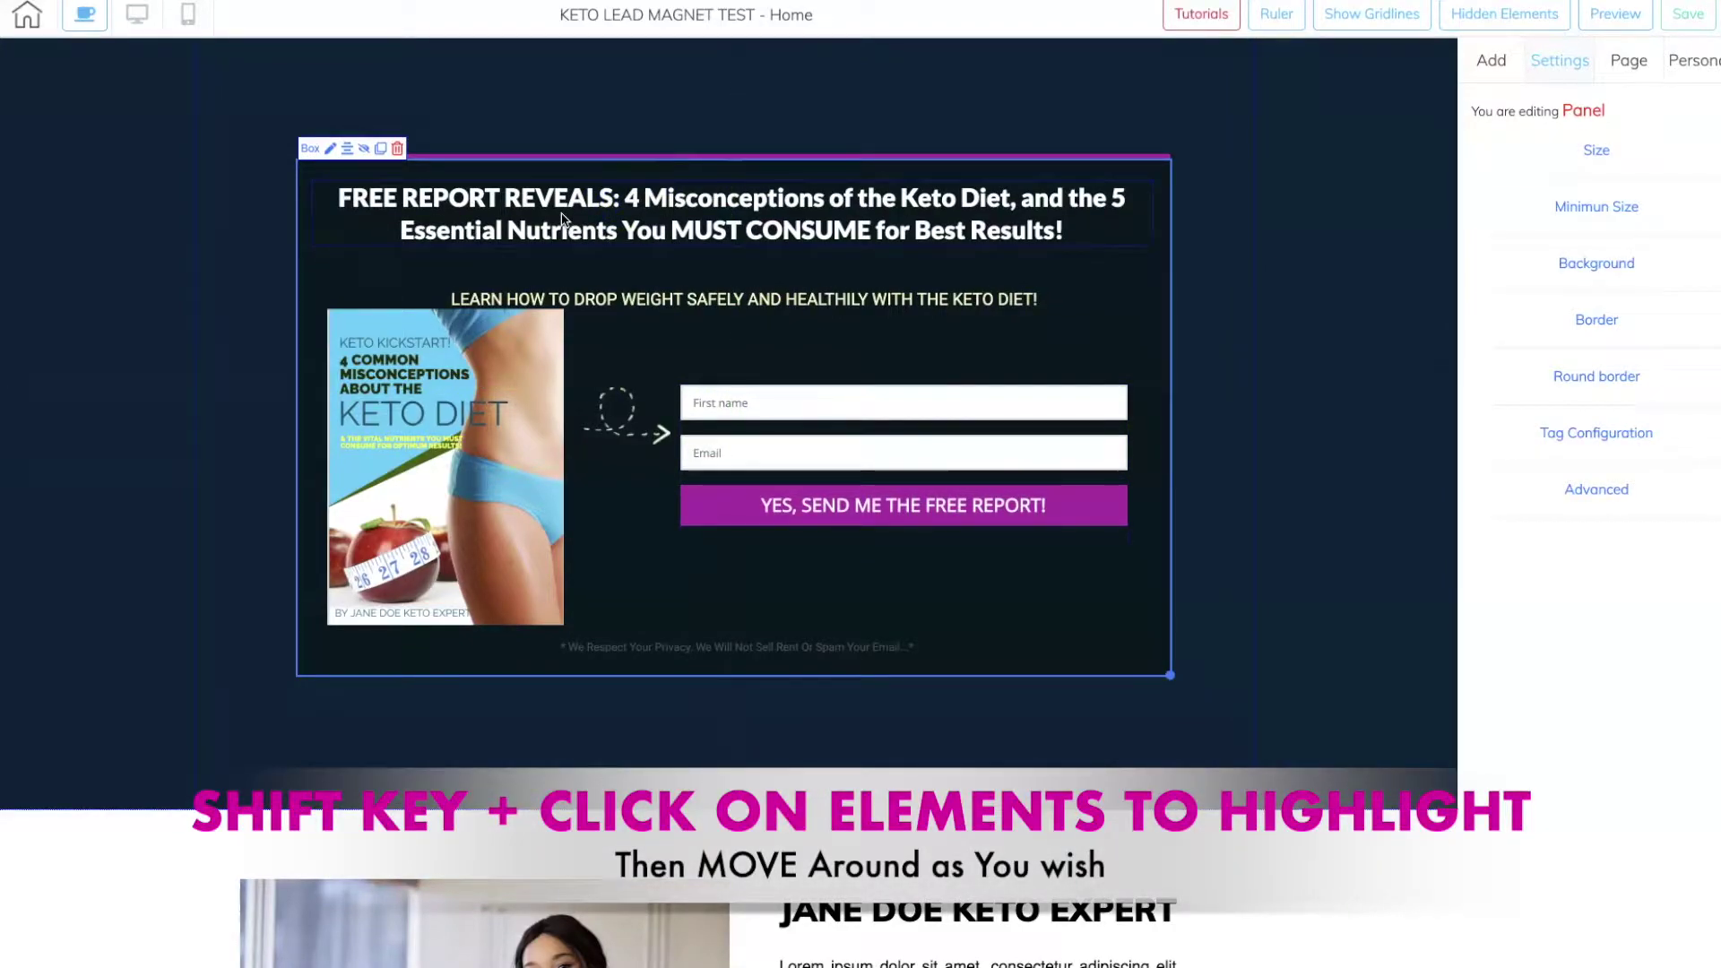
left_click_drag(619, 191, 545, 213)
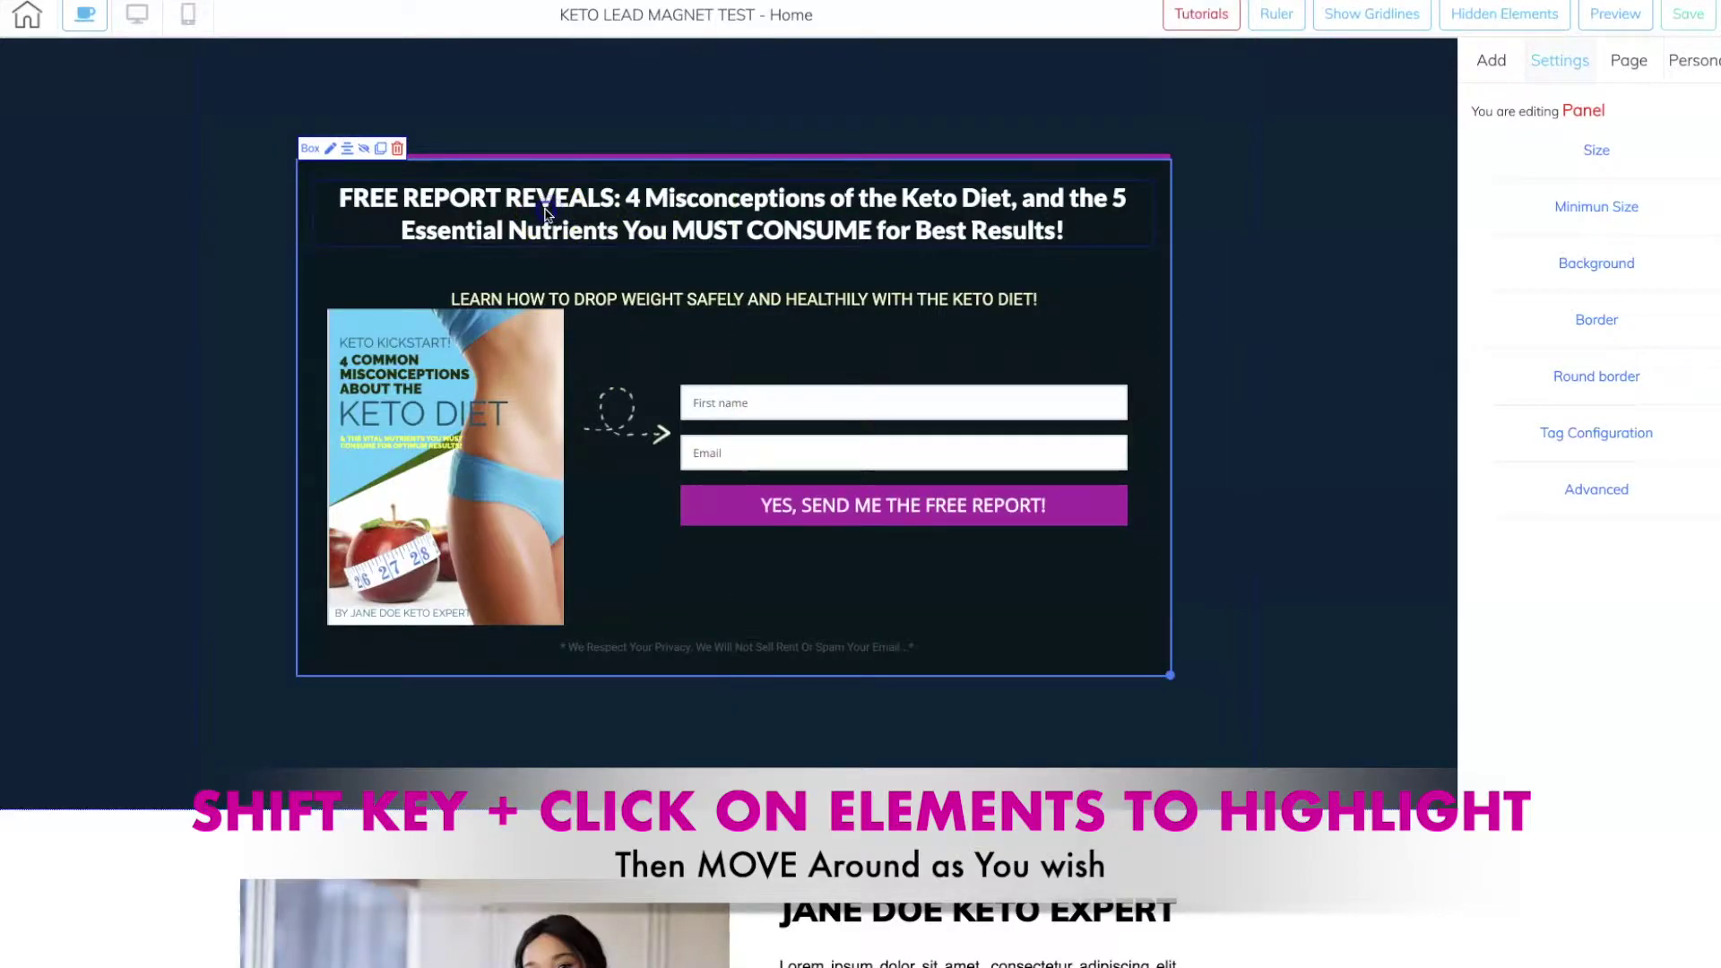
Step: Select the headline, book cover, subheadline, opt-in form and arrow image together and shift them as a group slightly upward
left_click(545, 214)
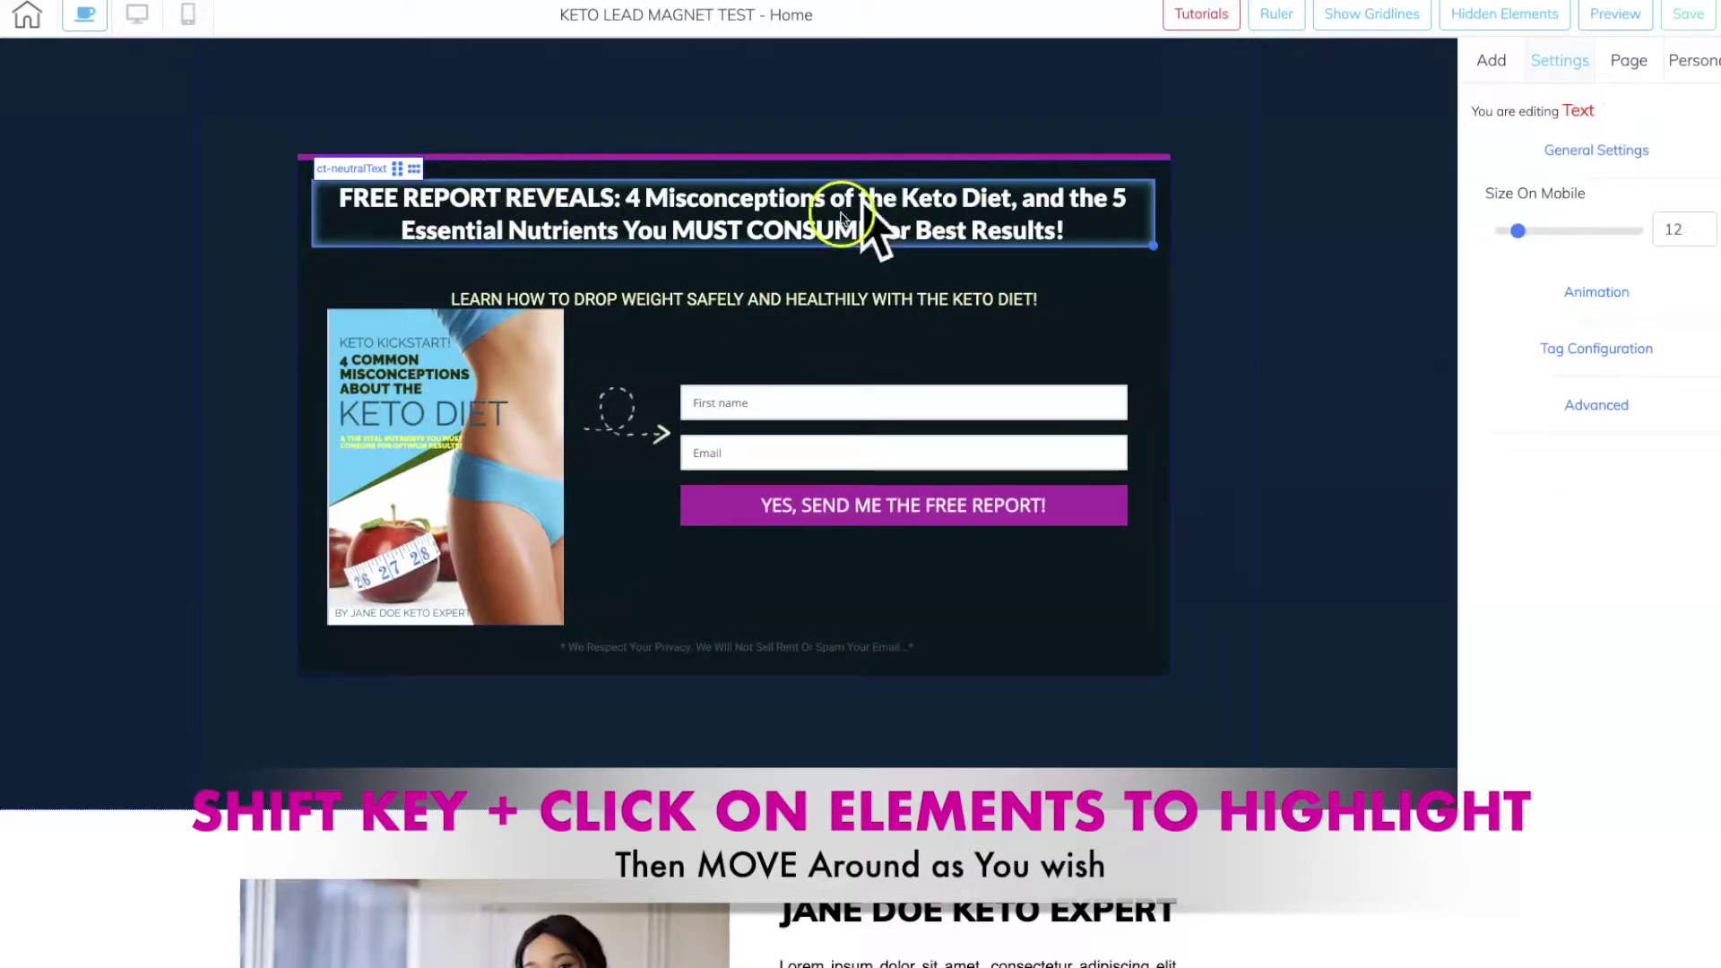
left_click(446, 369)
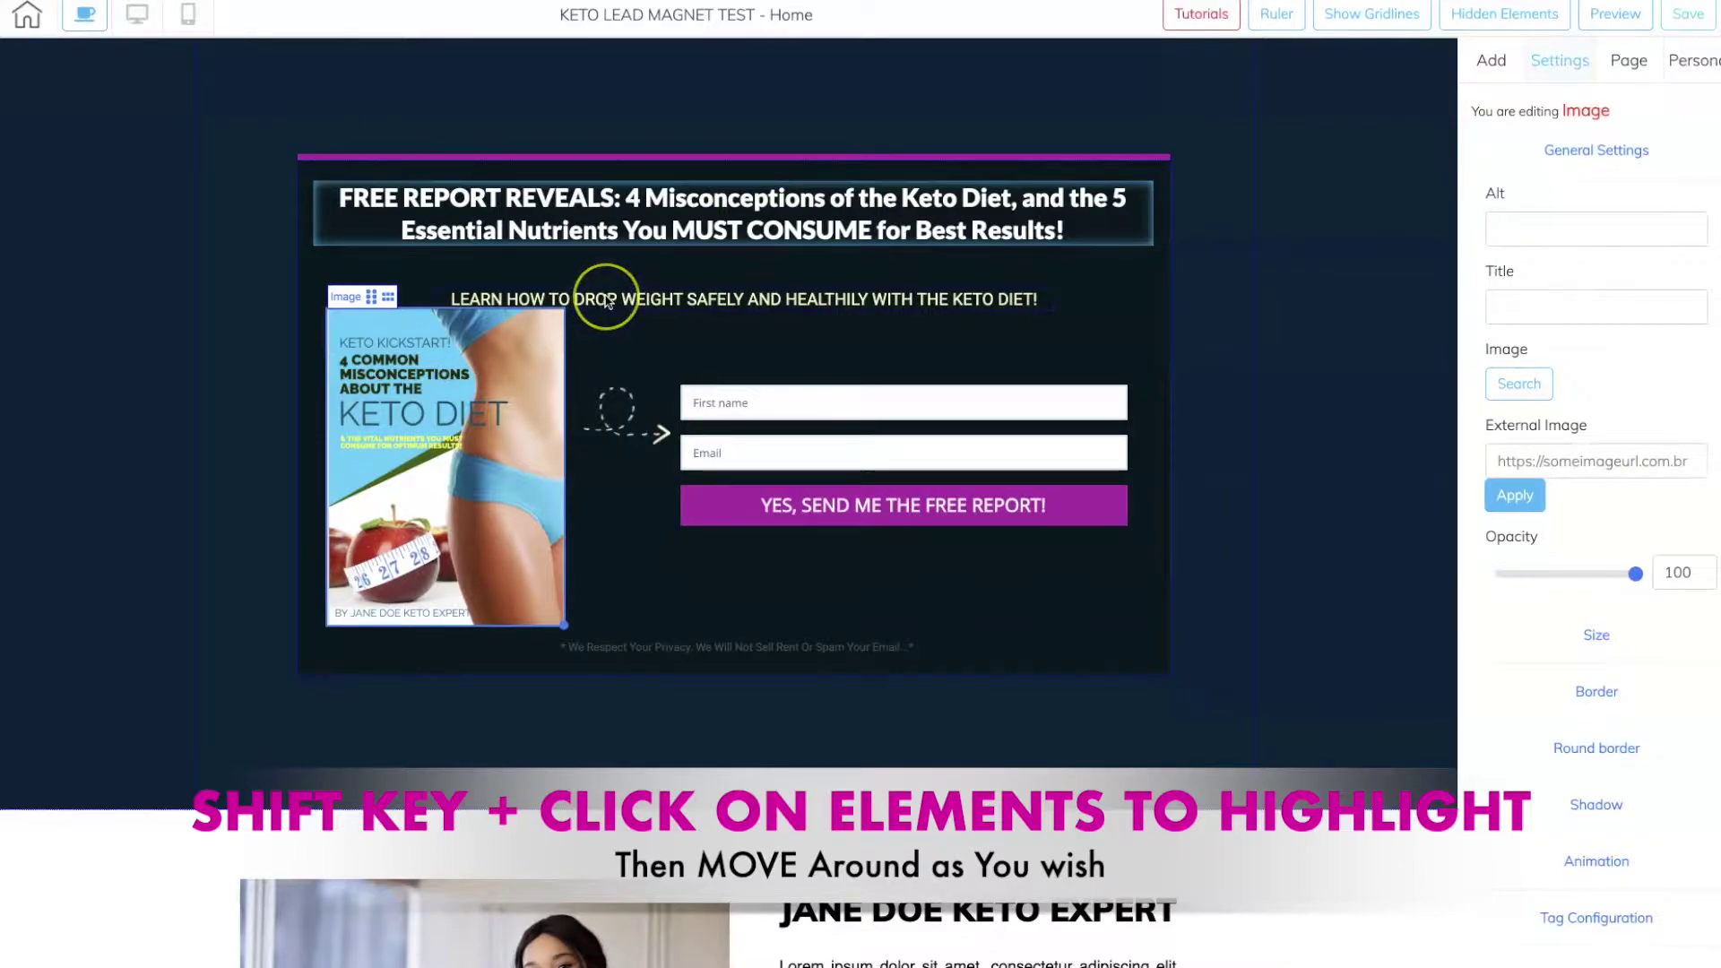
left_click(607, 302)
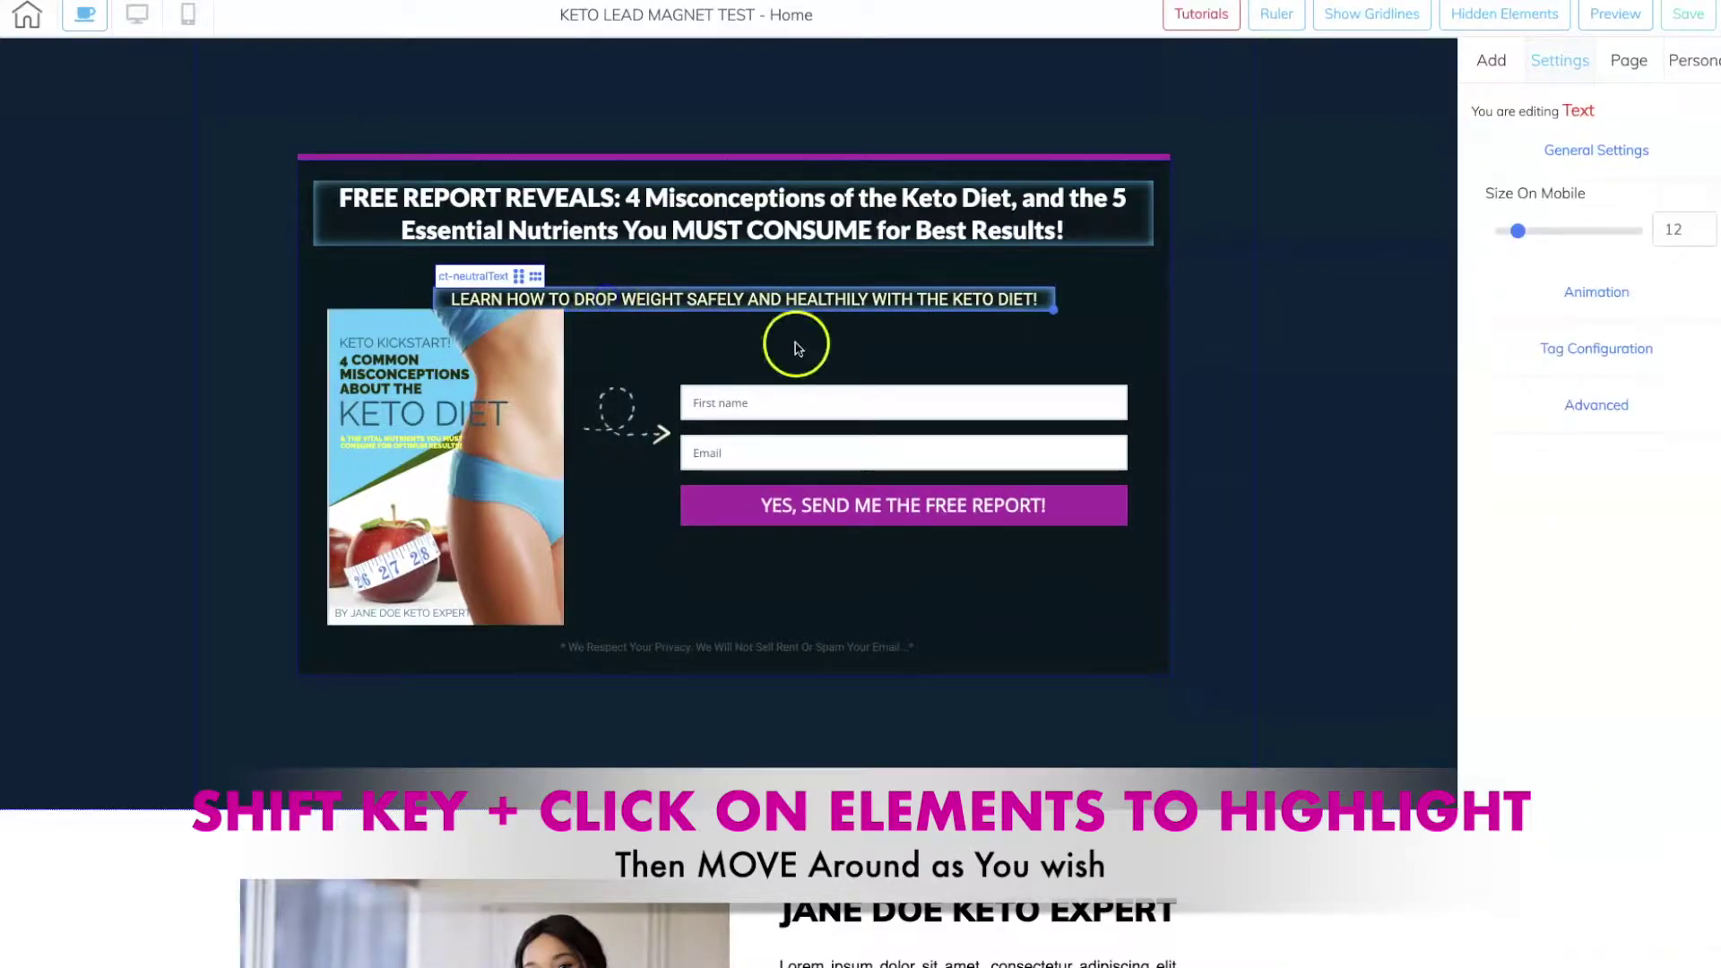
left_click(802, 404)
left_click(609, 416)
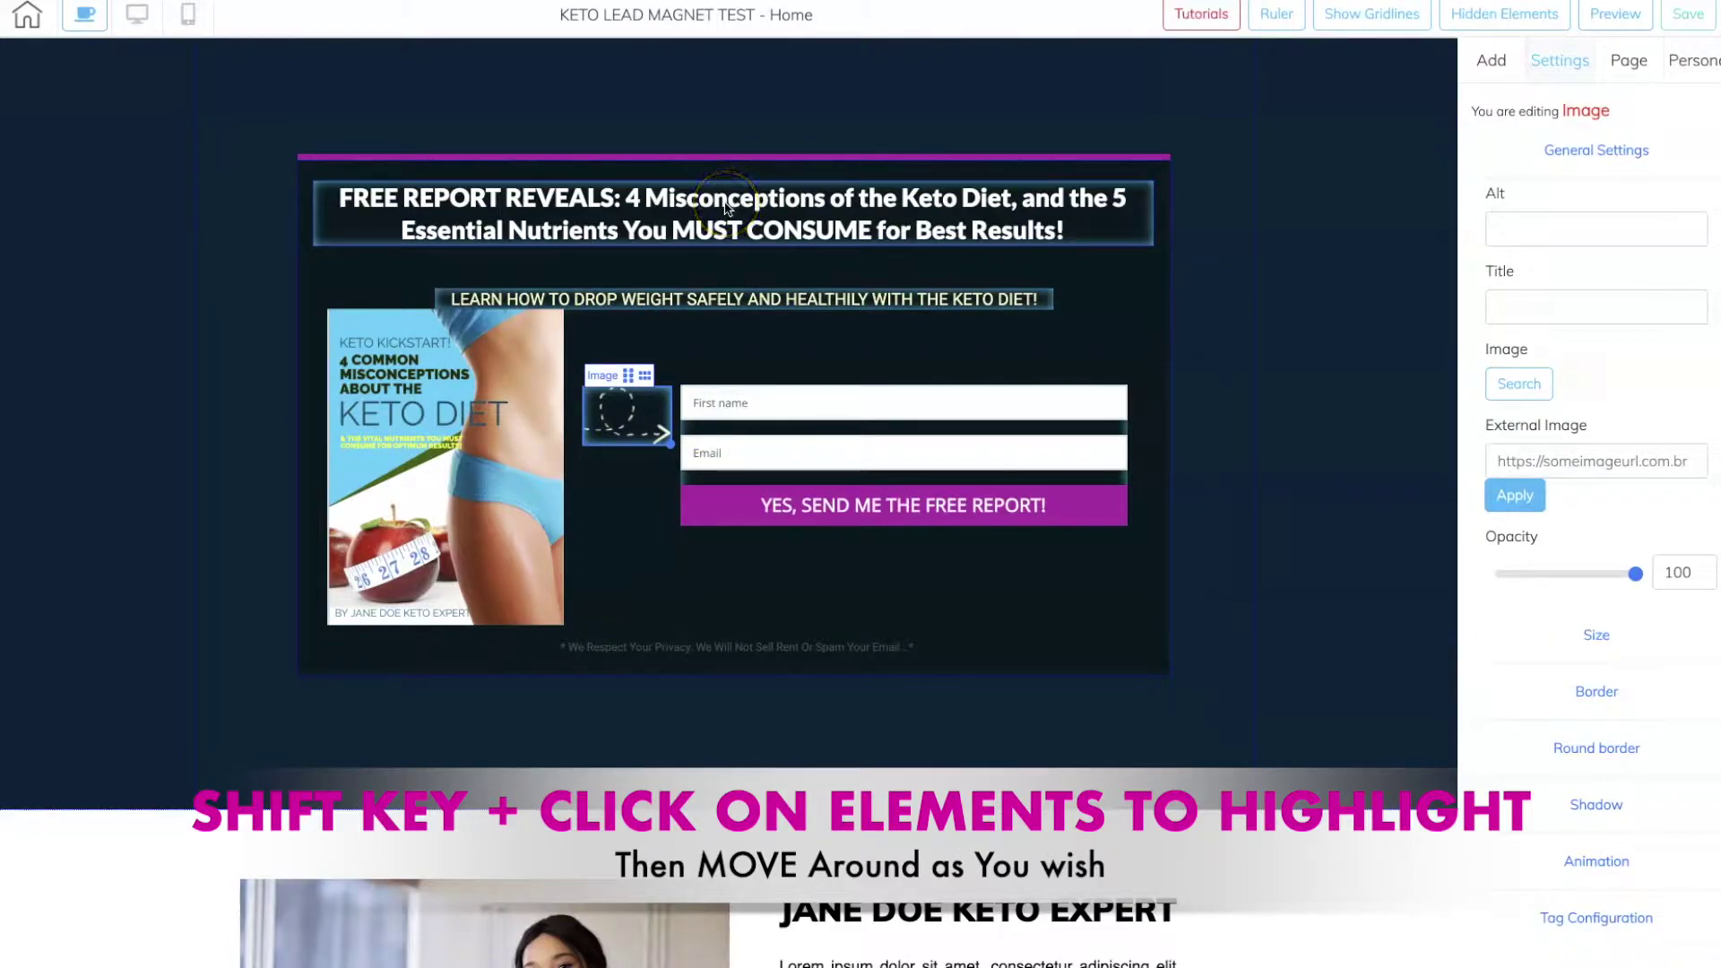
mouse_move(726, 208)
left_mouse_down()
mouse_move(731, 161)
mouse_move(842, 222)
mouse_move(619, 211)
mouse_move(753, 170)
mouse_move(783, 272)
mouse_move(717, 184)
mouse_move(793, 222)
mouse_move(722, 199)
left_mouse_up()
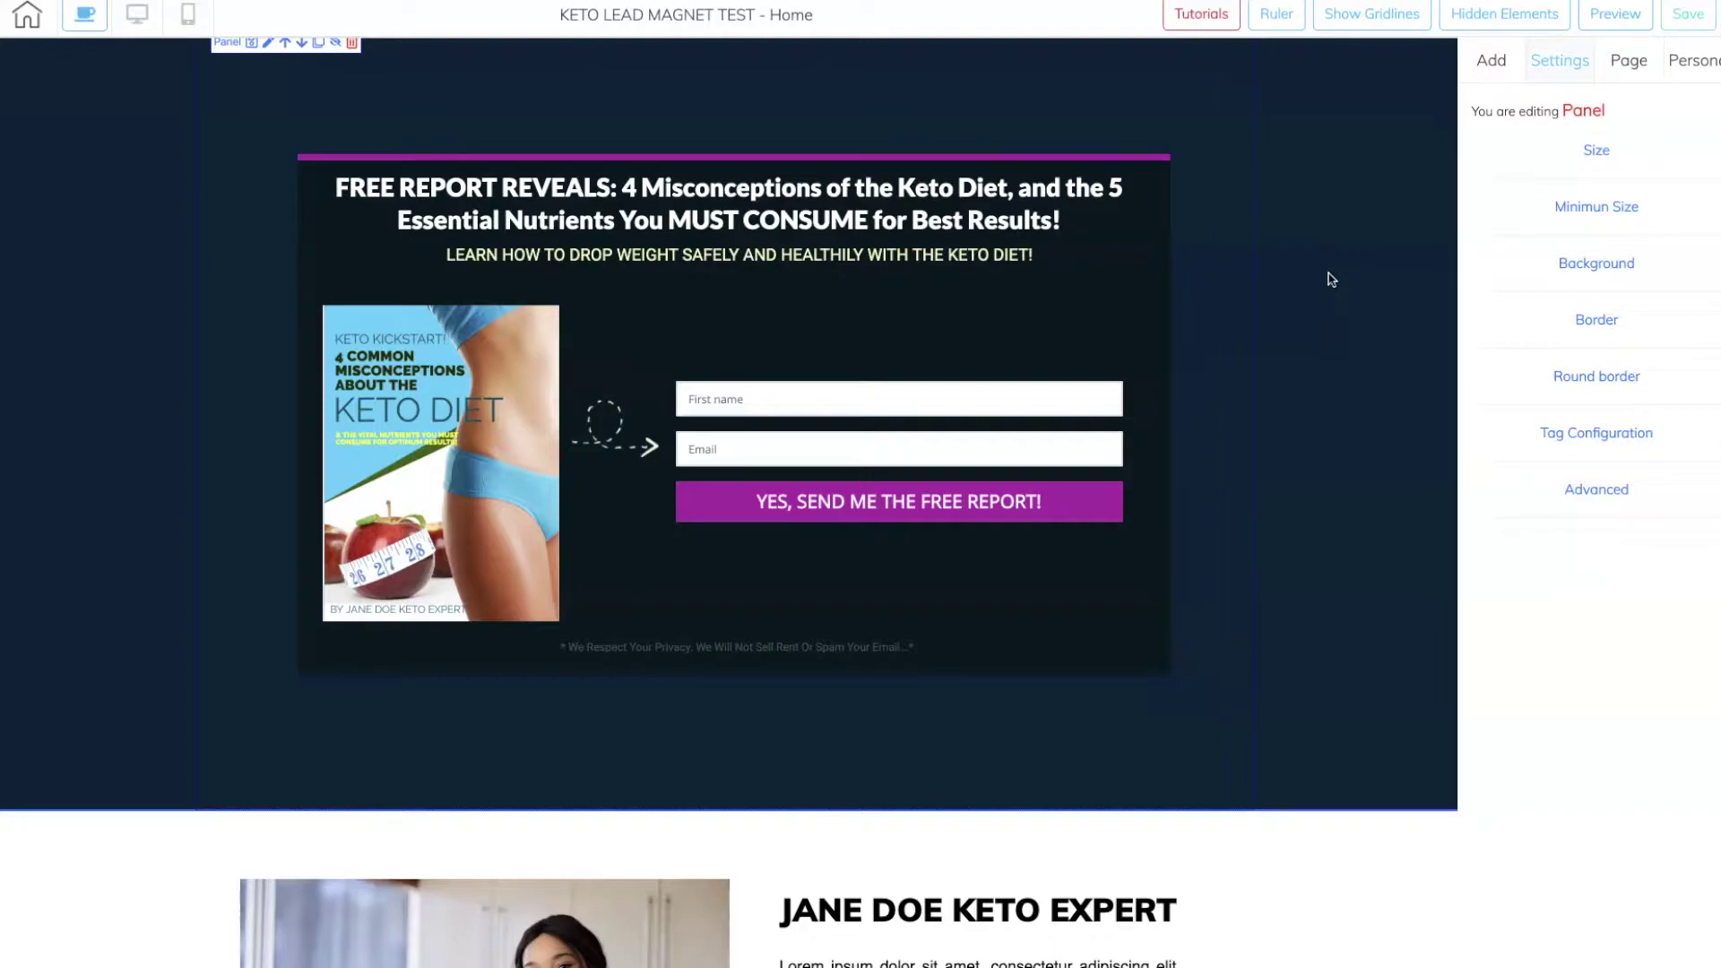
Step: Find the Theme 03 Reverse full block with a video and email form among the ready-made blocks and add it to the page
left_click(1603, 265)
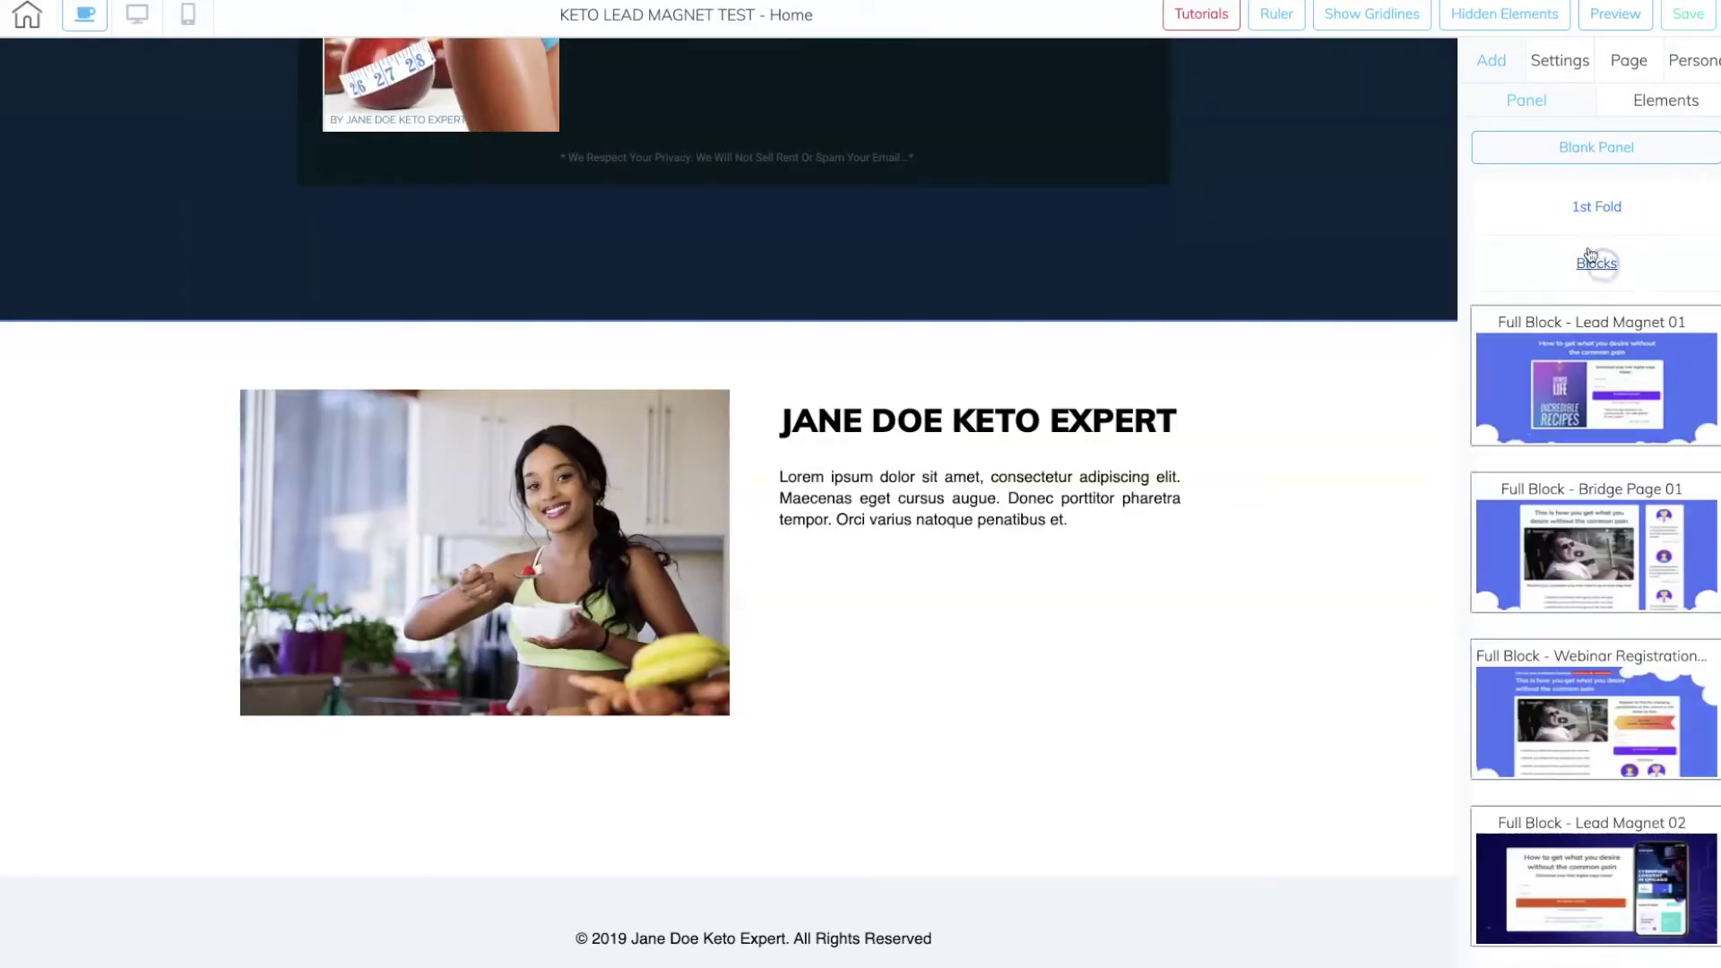
left_click(1360, 517)
scroll(1498, 510, "down", 20)
scroll(1497, 509, "down", 15)
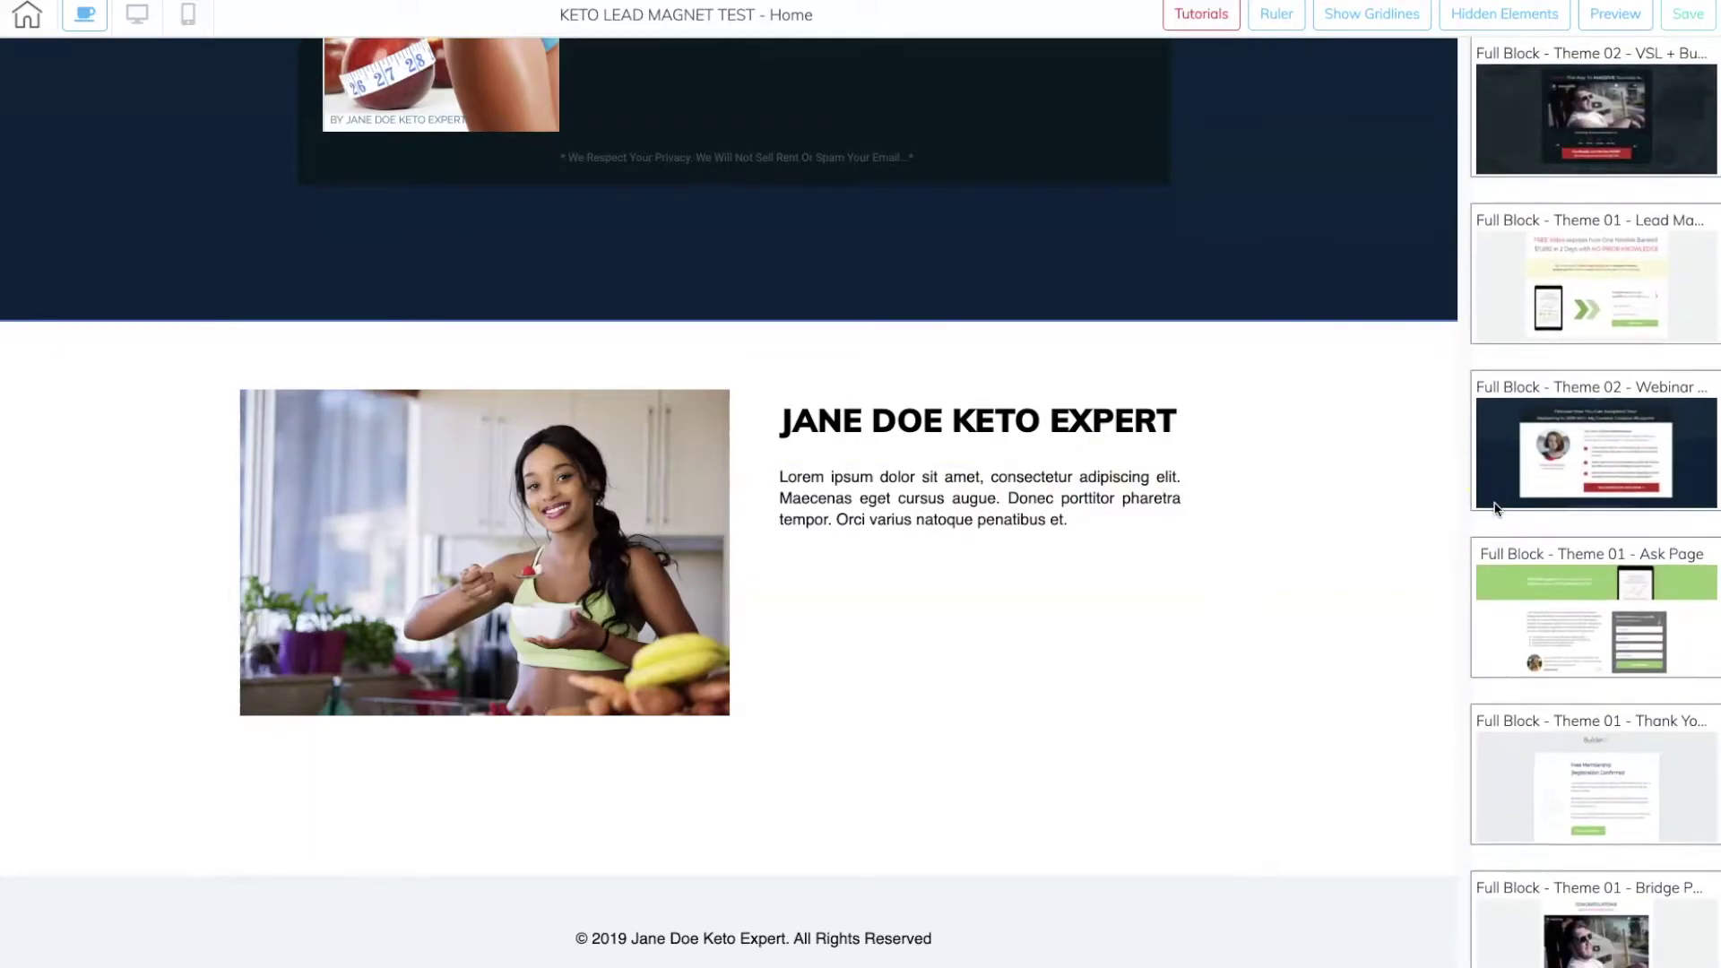
scroll(1495, 508, "down", 15)
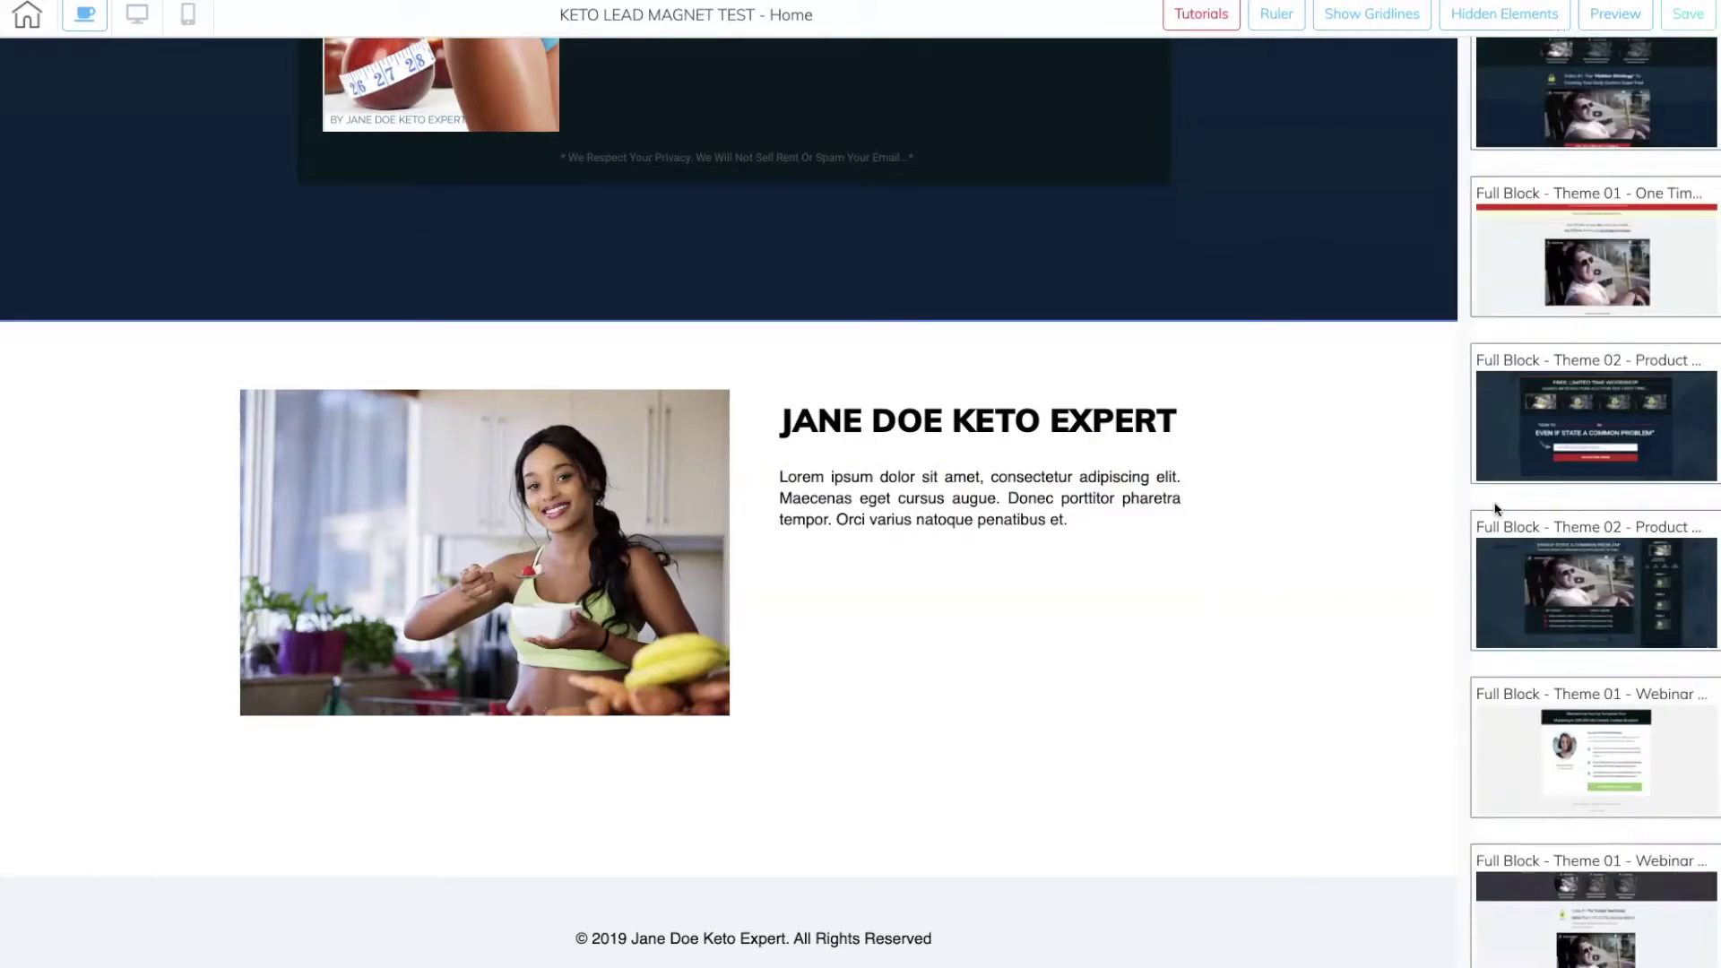
scroll(1498, 509, "down", 10)
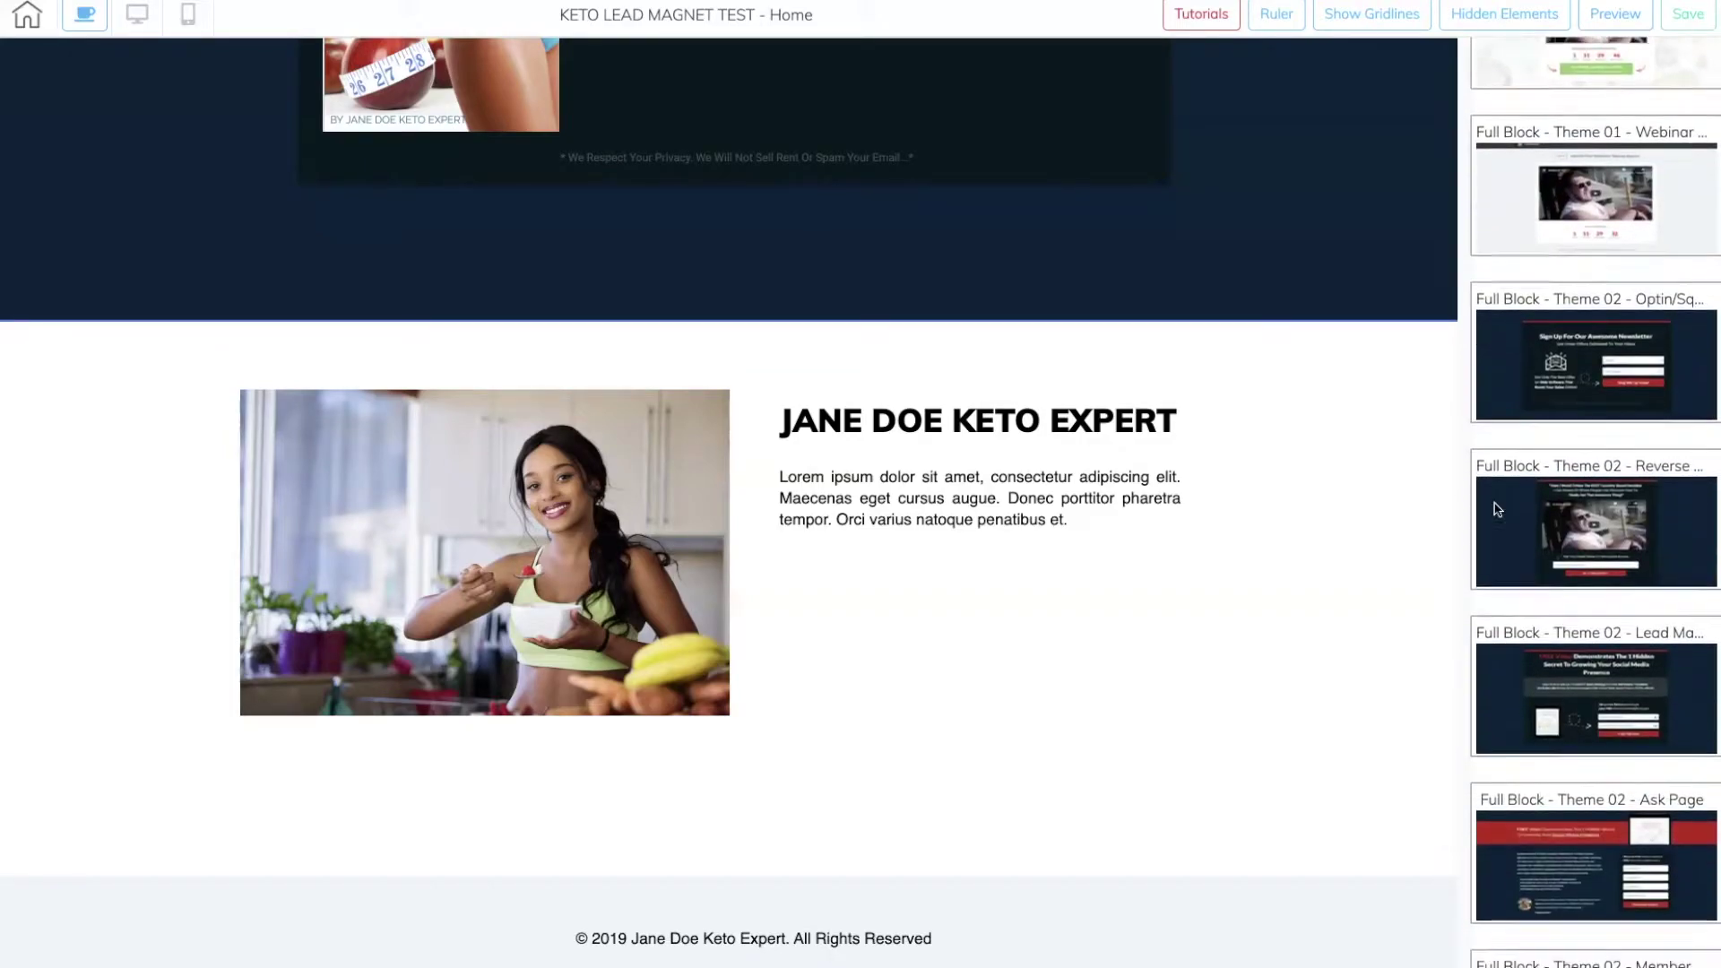
left_click(1461, 448)
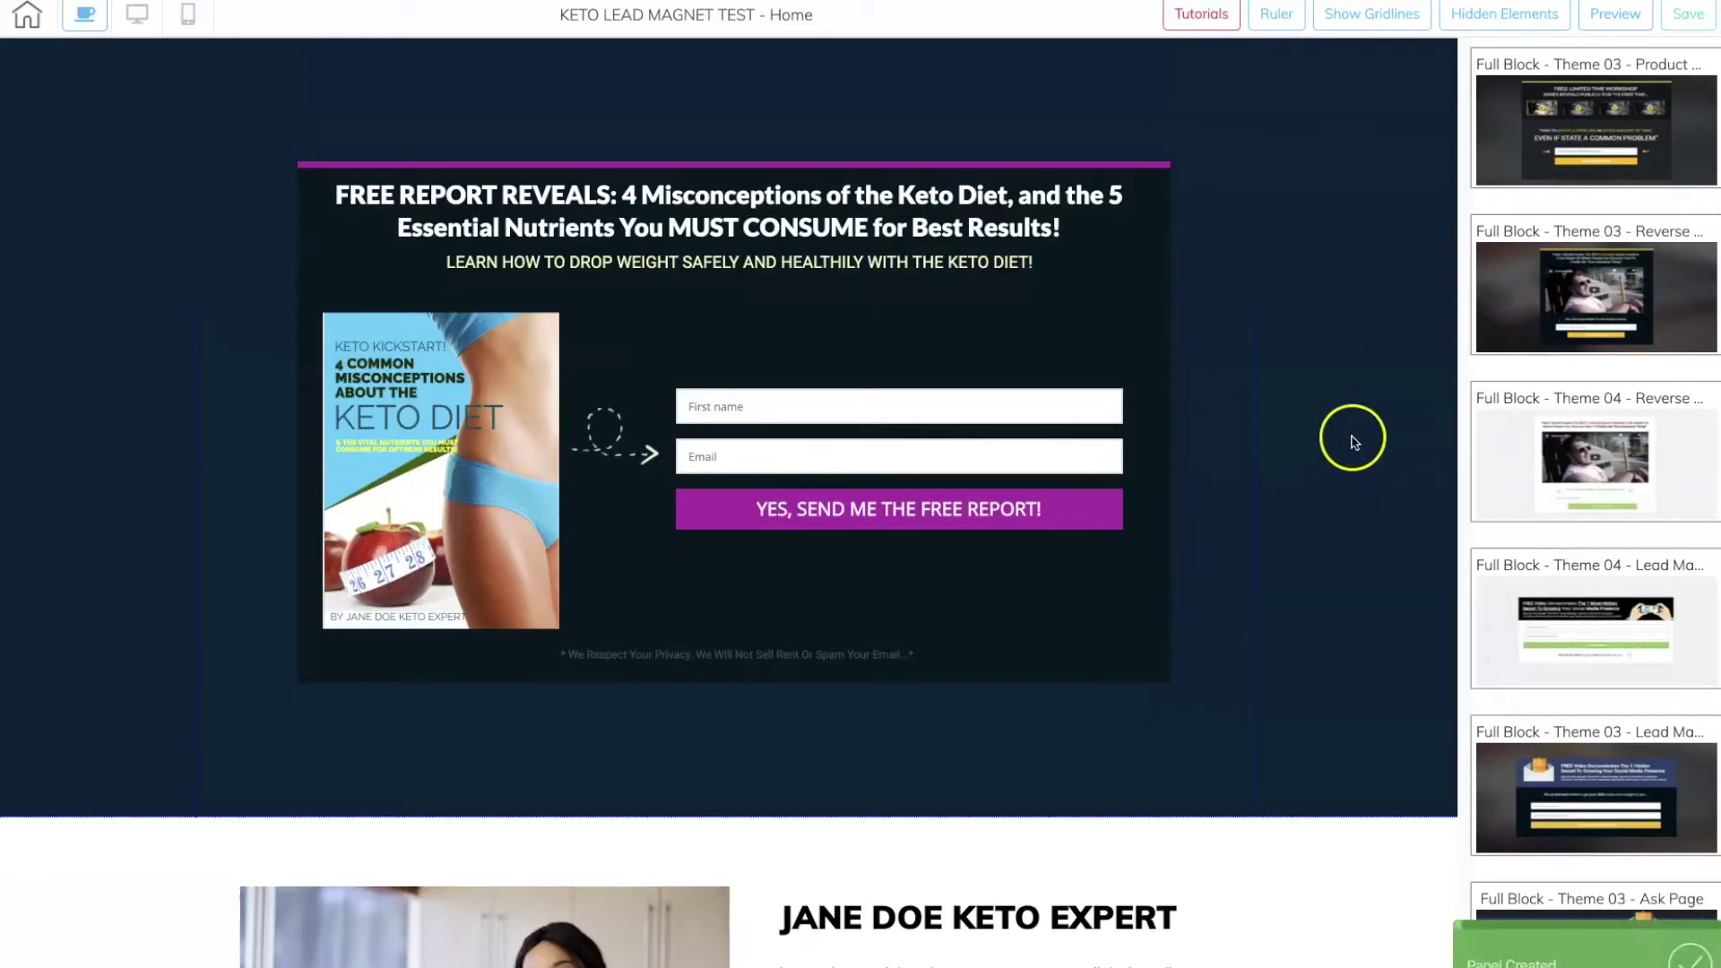
scroll(1353, 438, "down", 1)
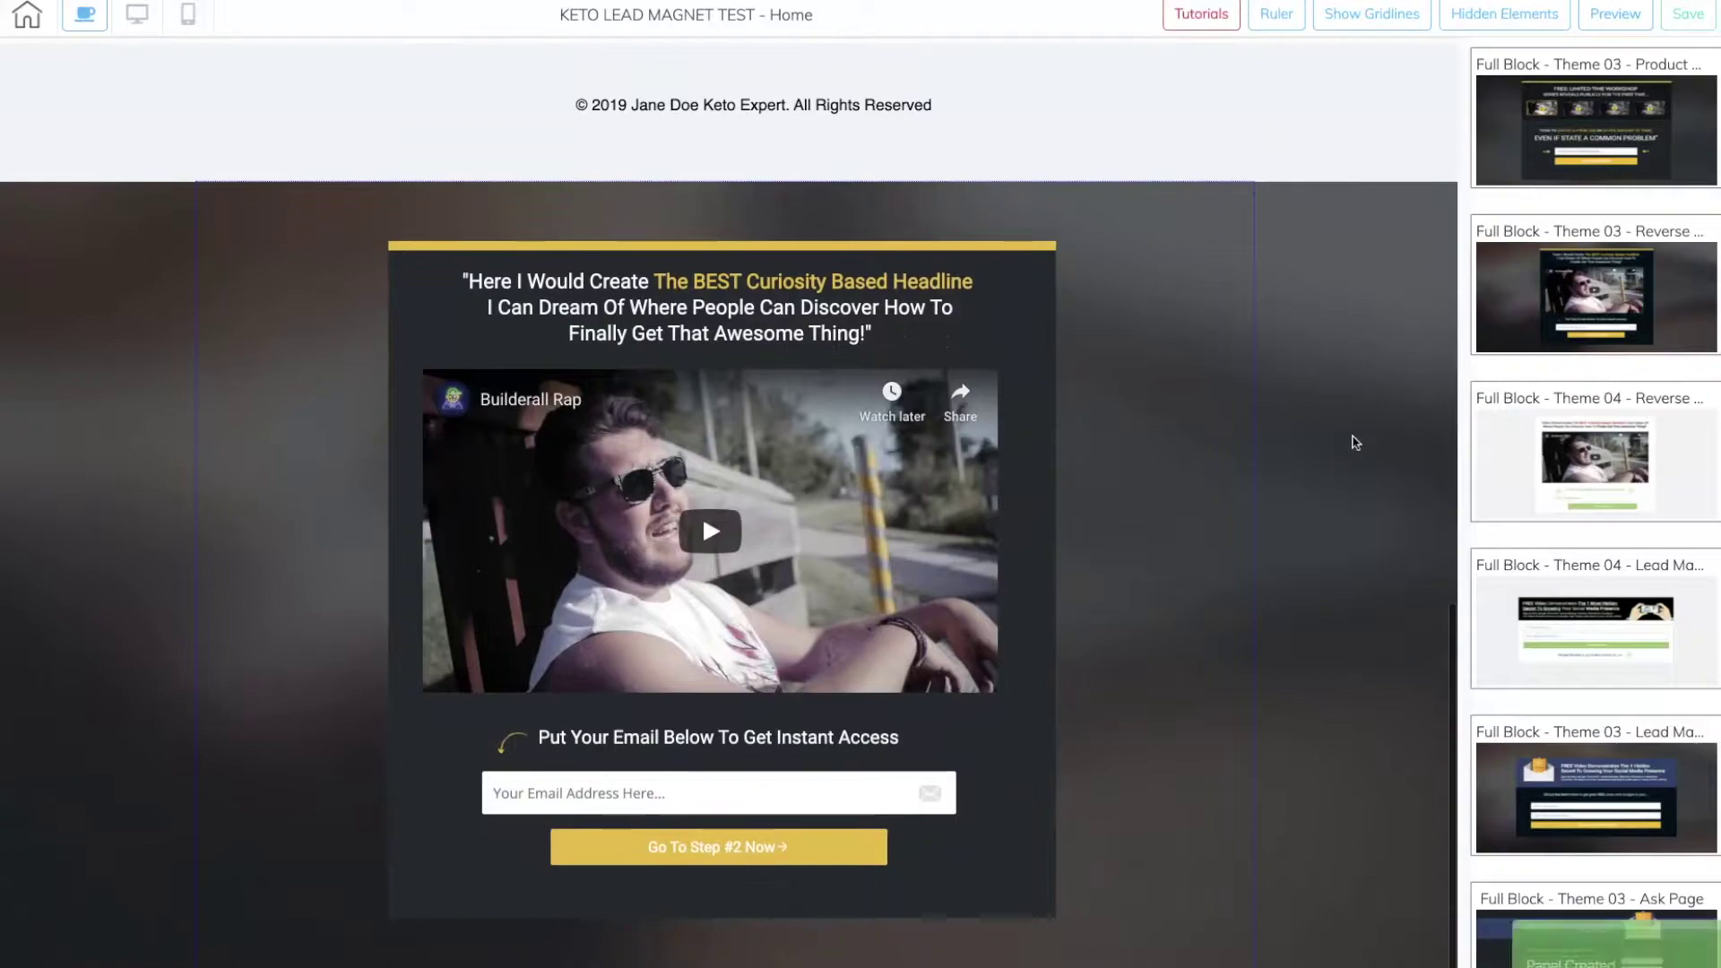
Step: Move the new video opt-in box up and to the left, and widen it to nearly the full content width
left_click(1341, 173)
left_click_drag(1023, 281, 884, 258)
left_click_drag(919, 895, 1239, 908)
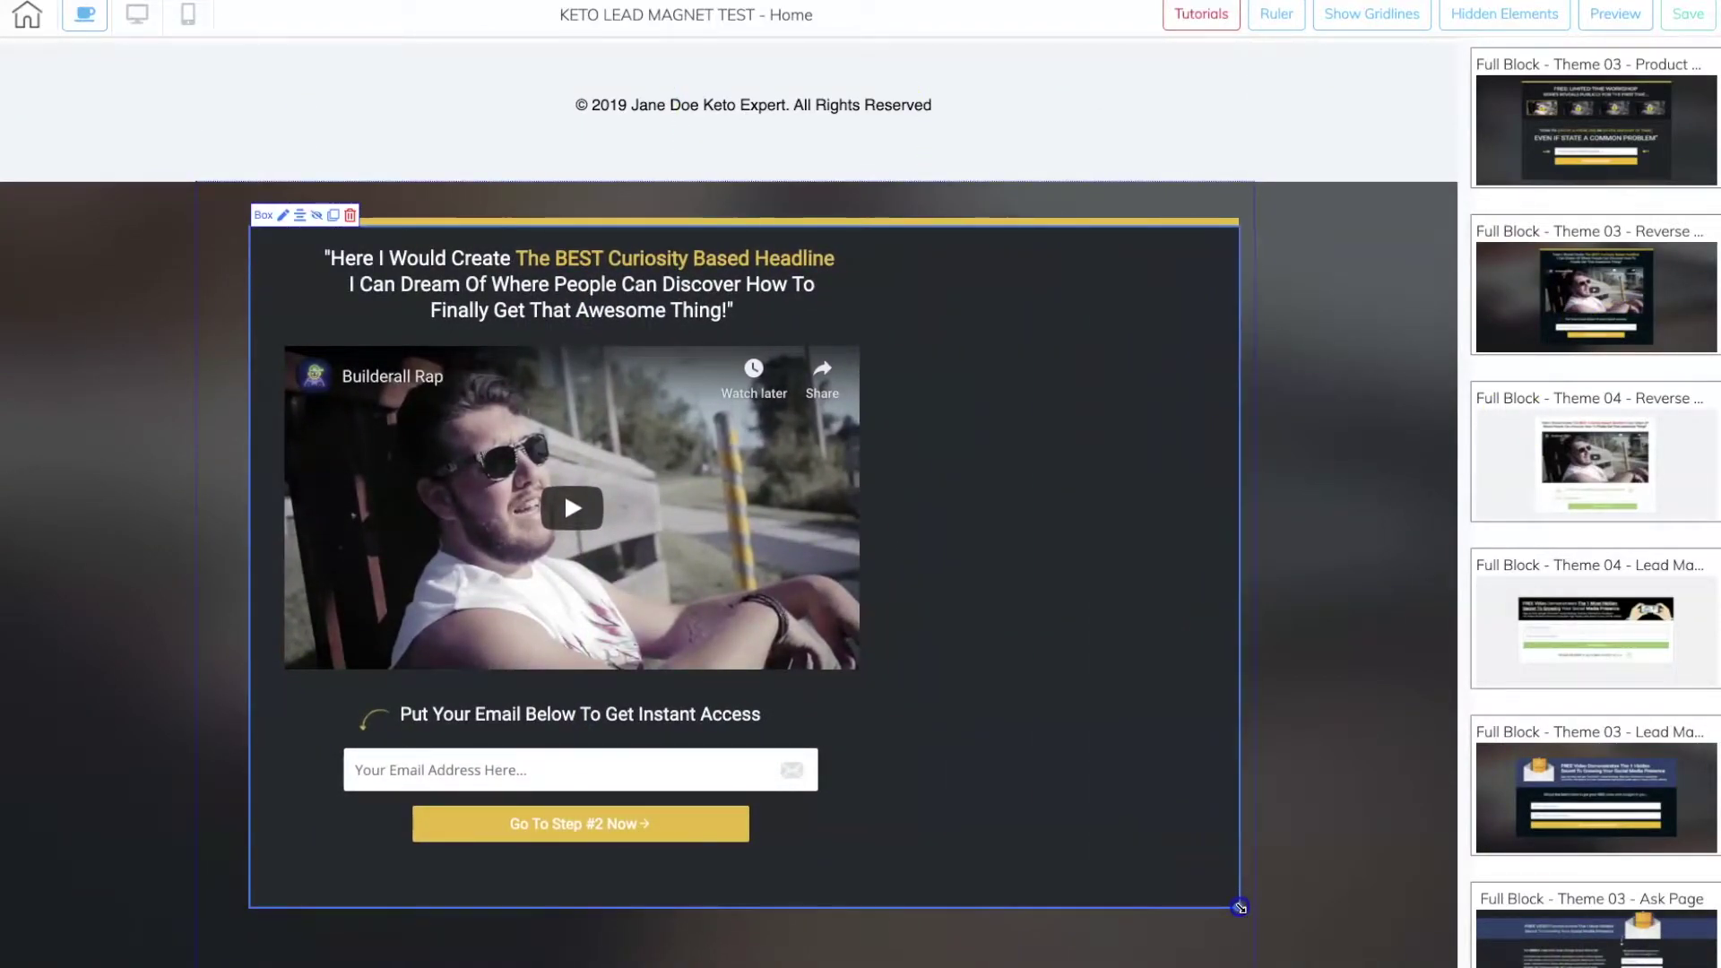
Step: Center the headline, YouTube video, email prompt text and MailingBoss form horizontally within the widened box
left_click(662, 290)
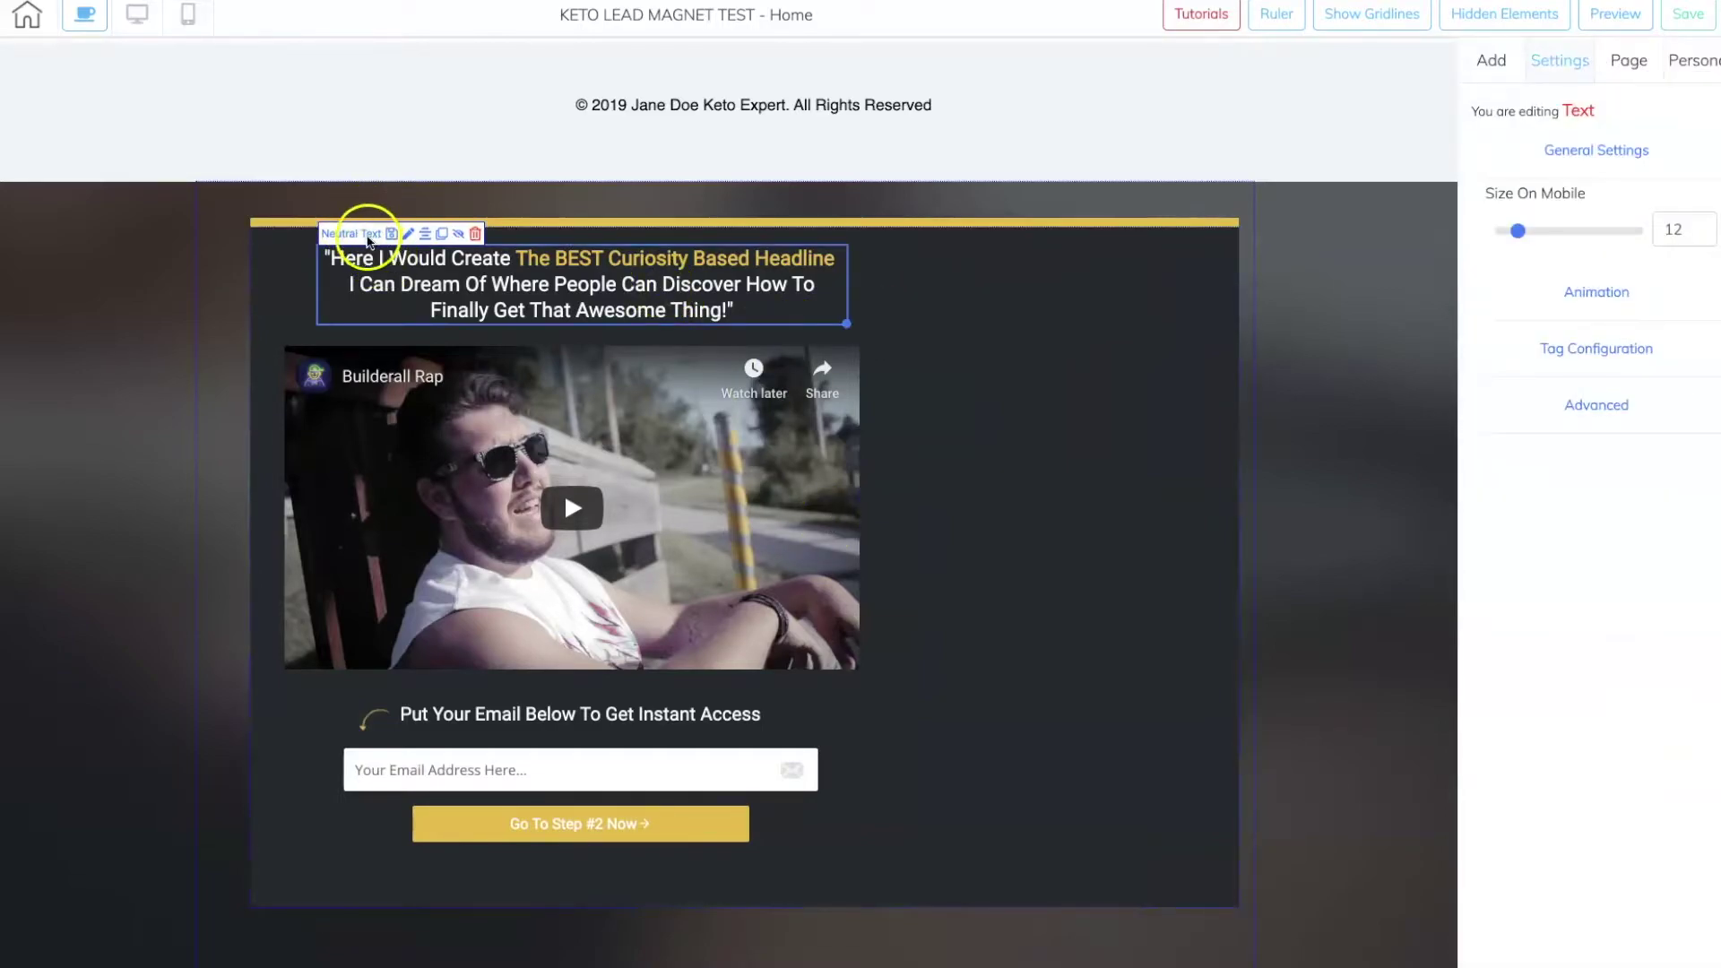
left_click(425, 234)
left_click(607, 415)
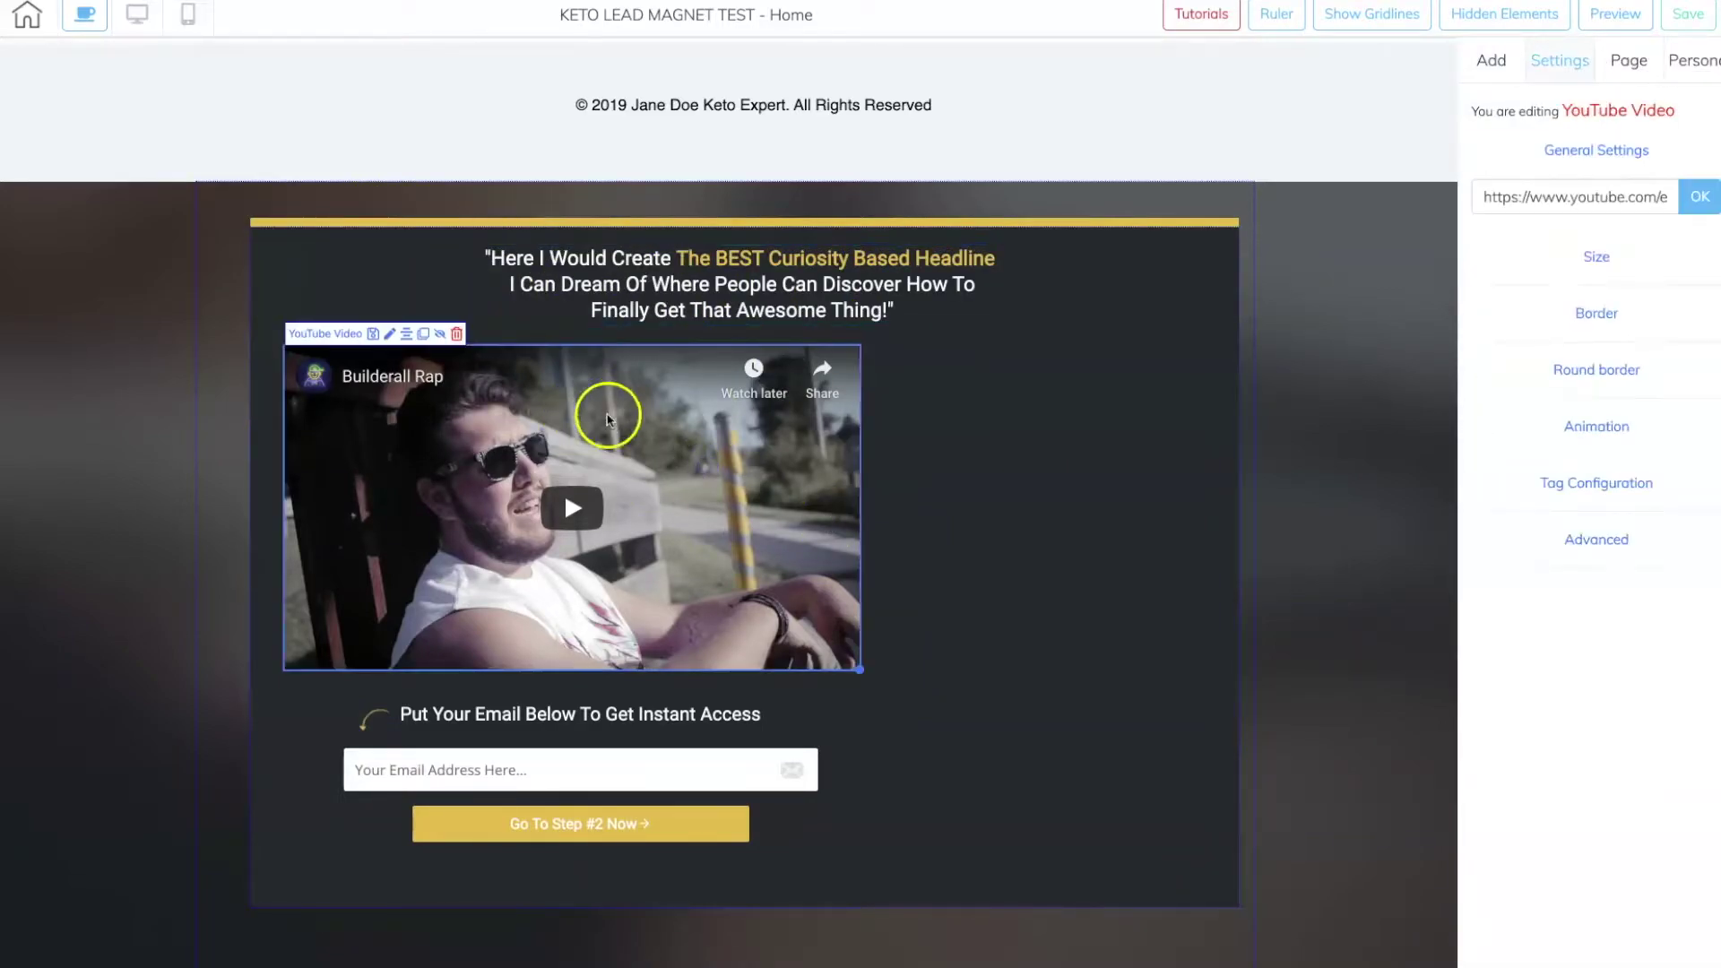
left_click(408, 337)
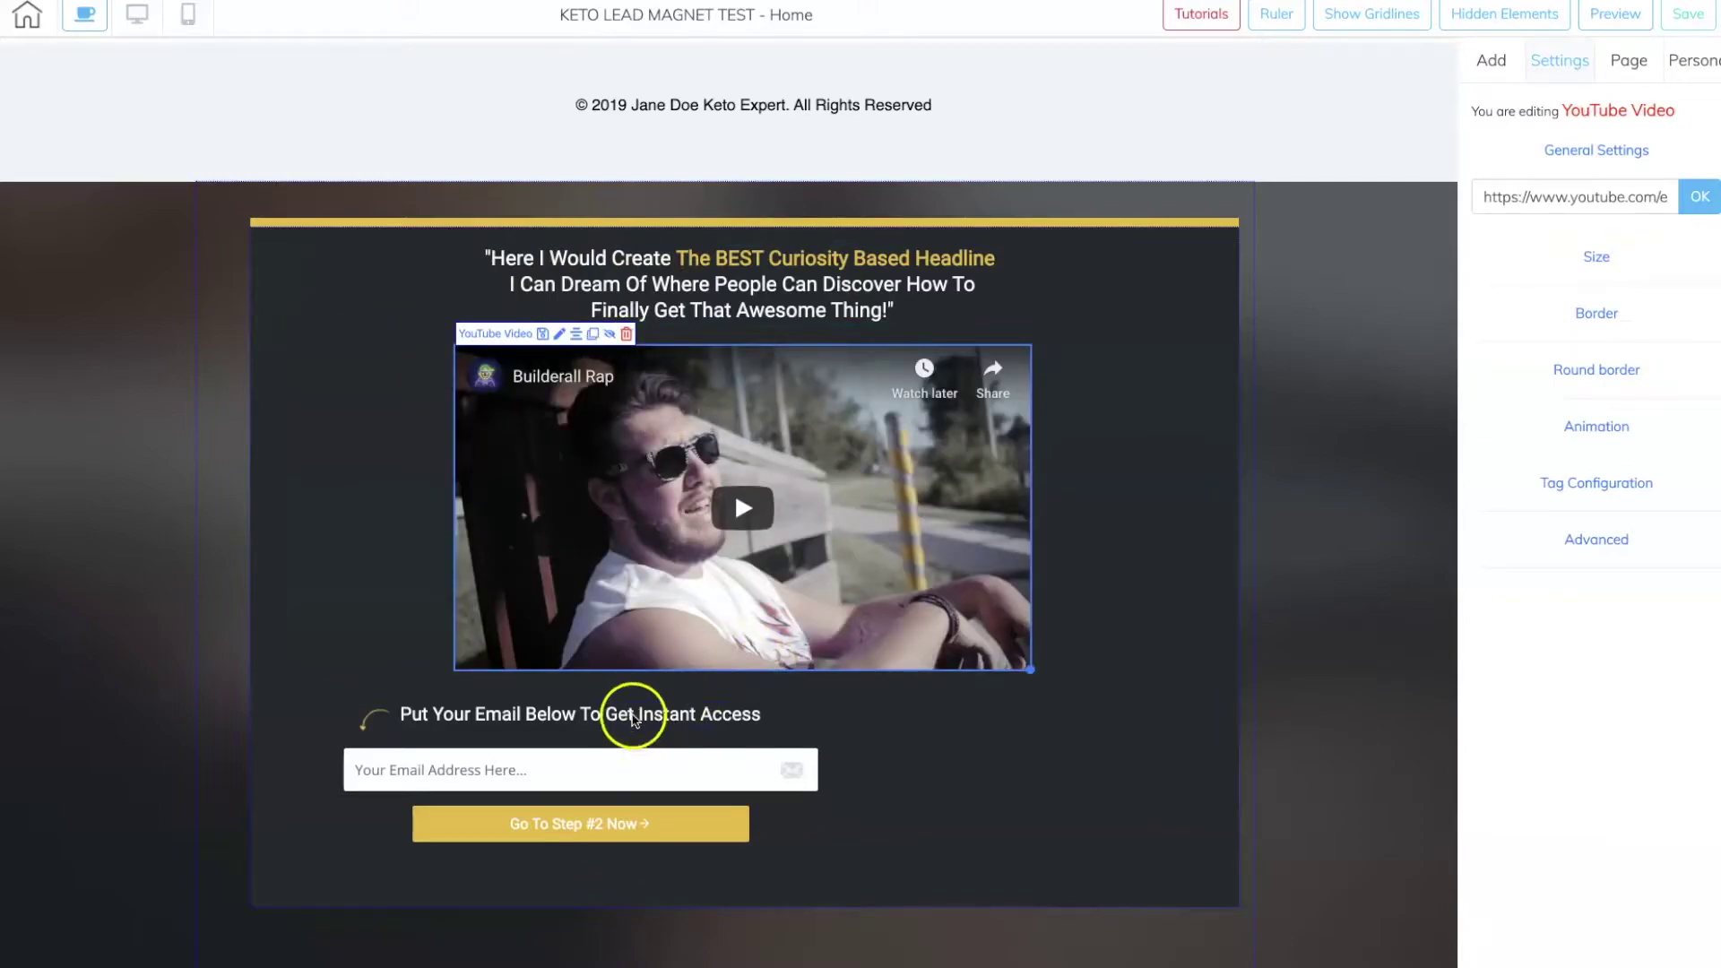
left_click(632, 714)
left_click(473, 691)
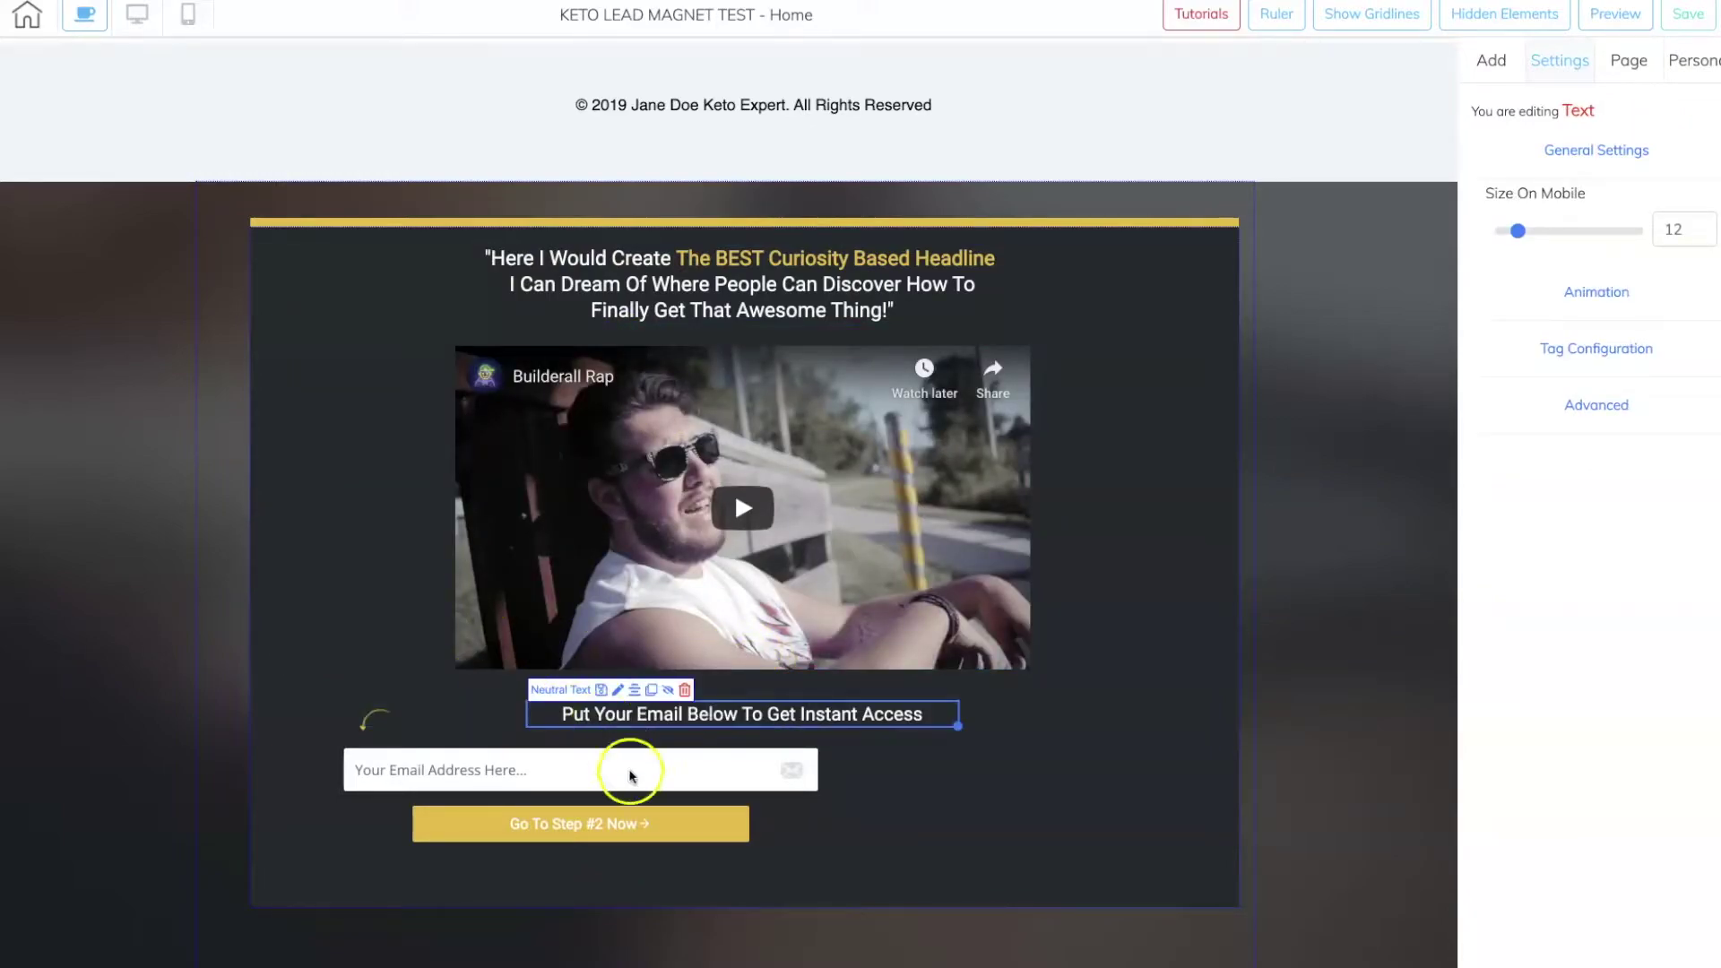
left_click(624, 769)
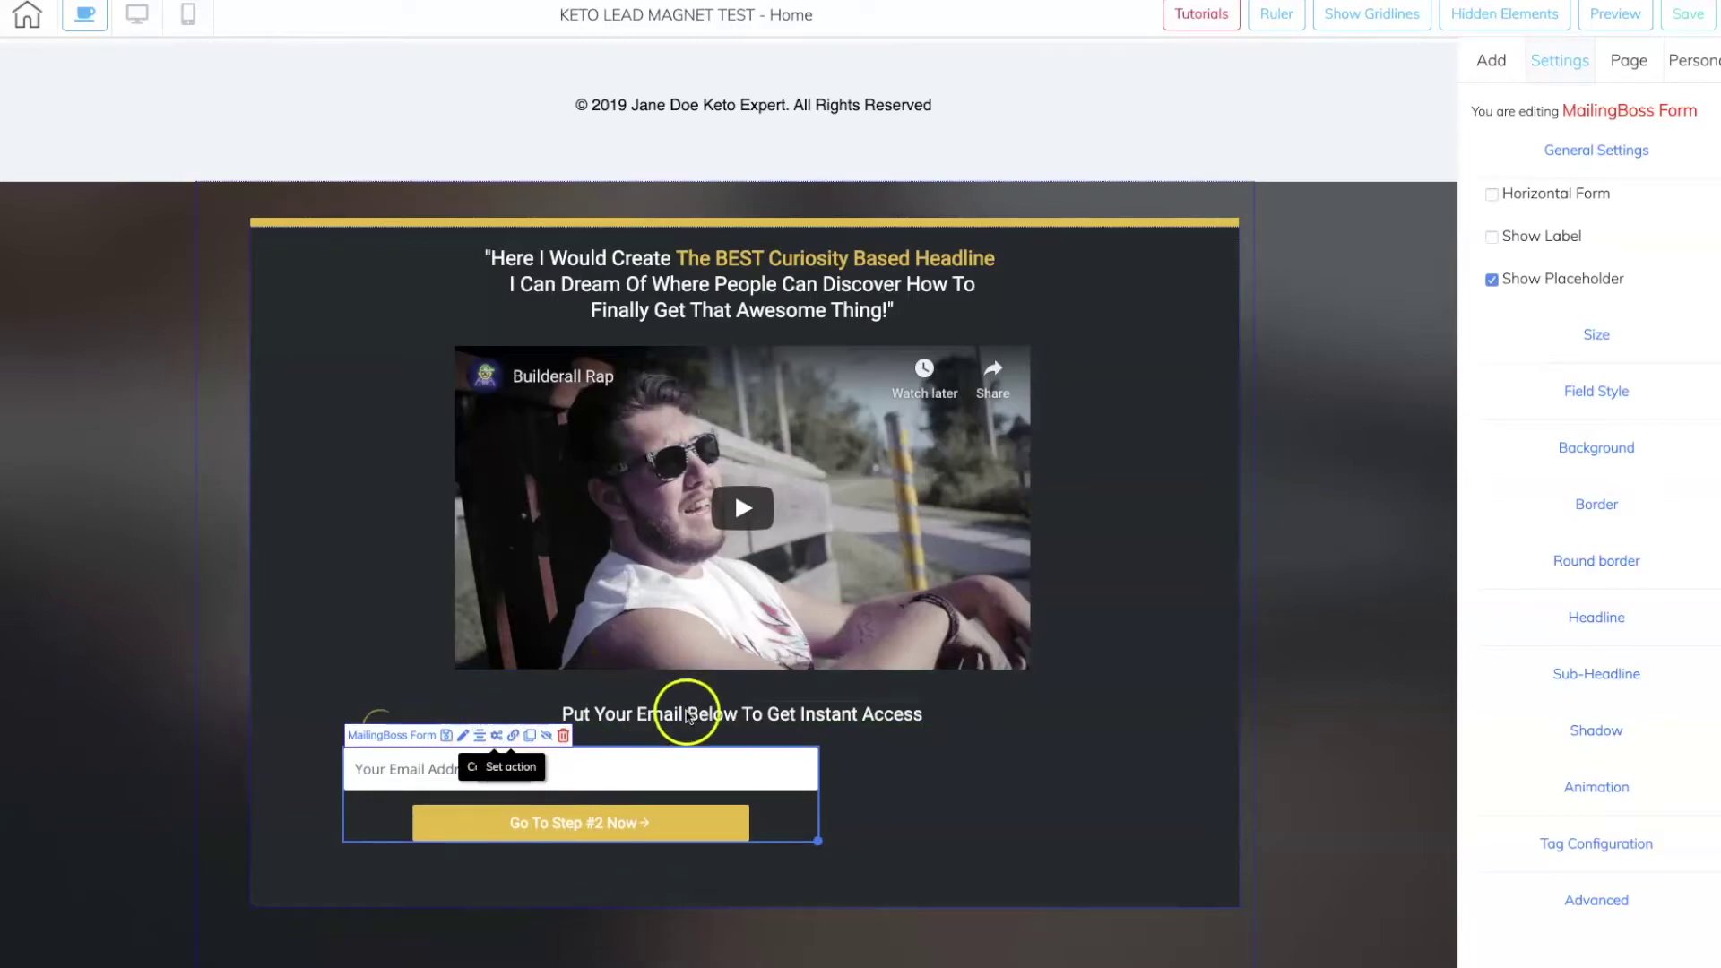
left_click(486, 734)
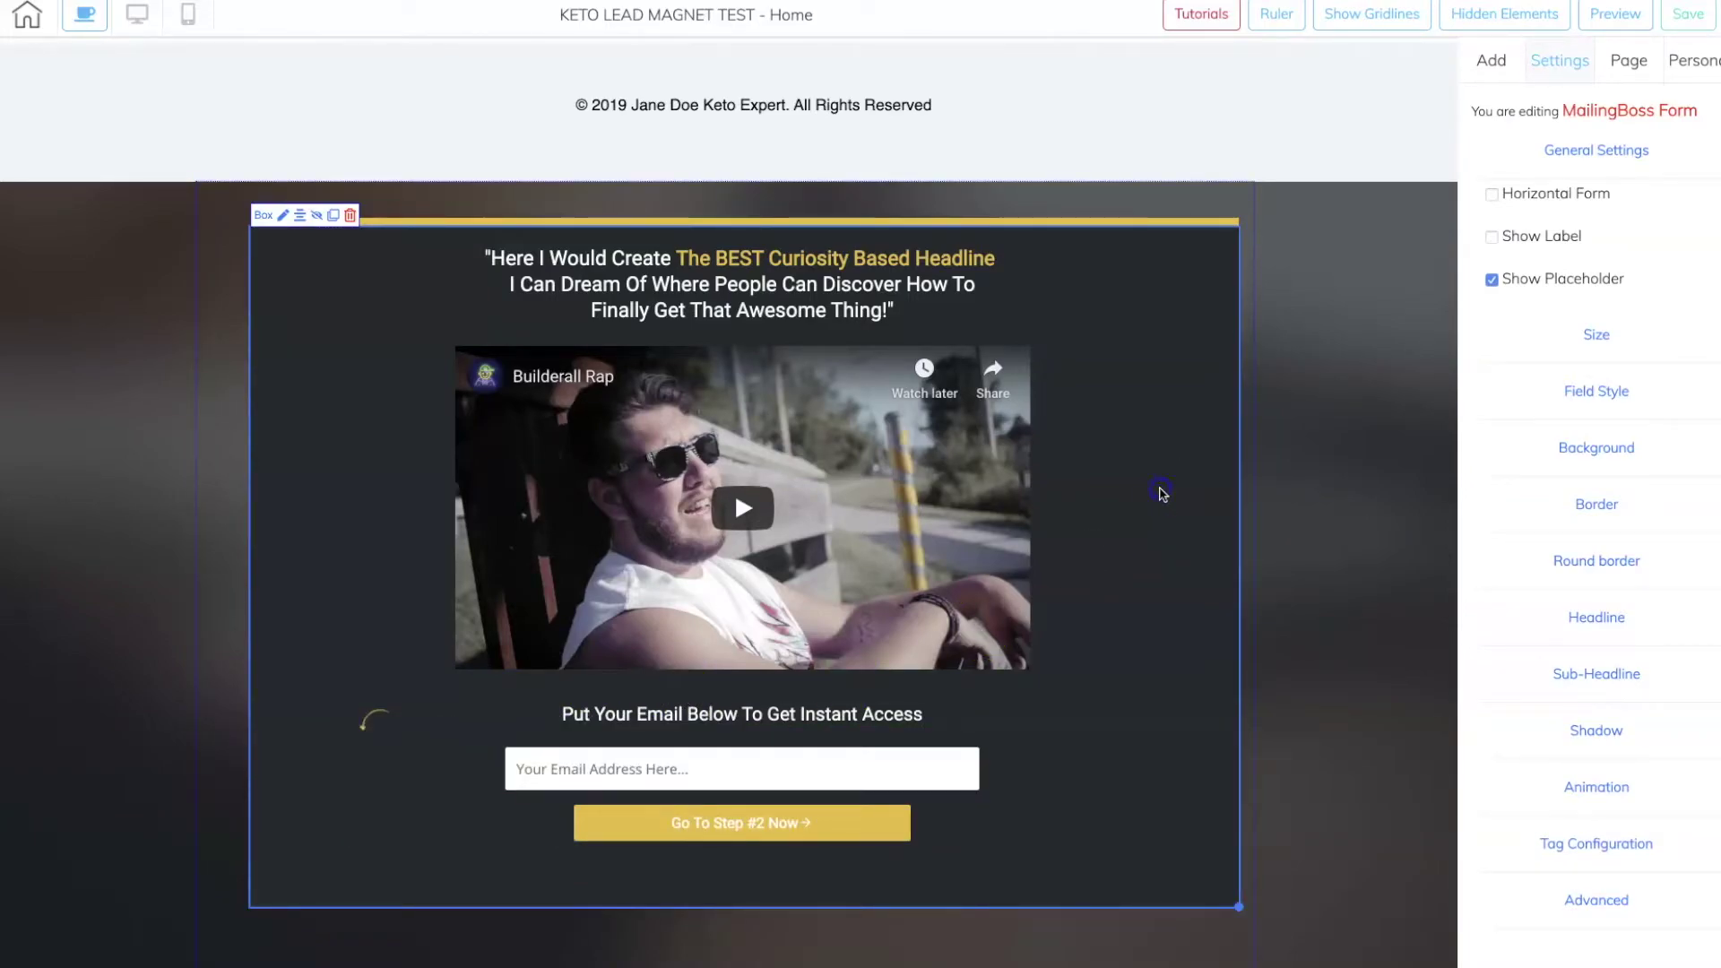
Step: Set the video opt-in box's background color to the saved purple swatch, B908A7
left_click(1584, 266)
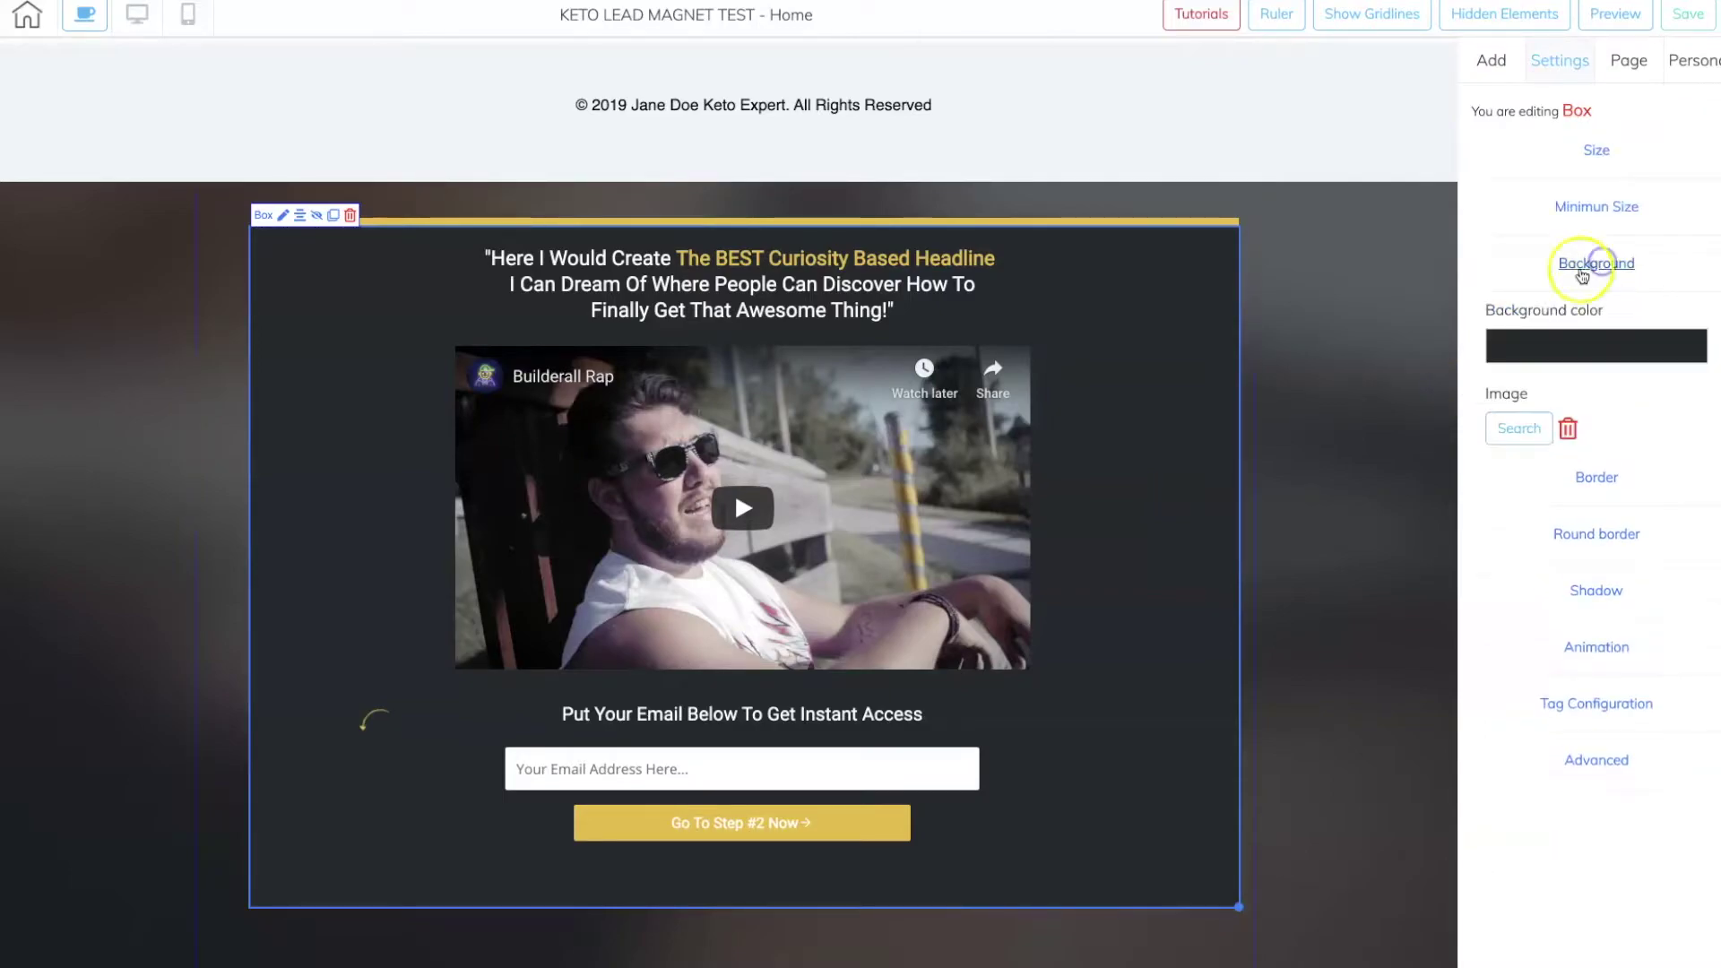
left_click(1543, 350)
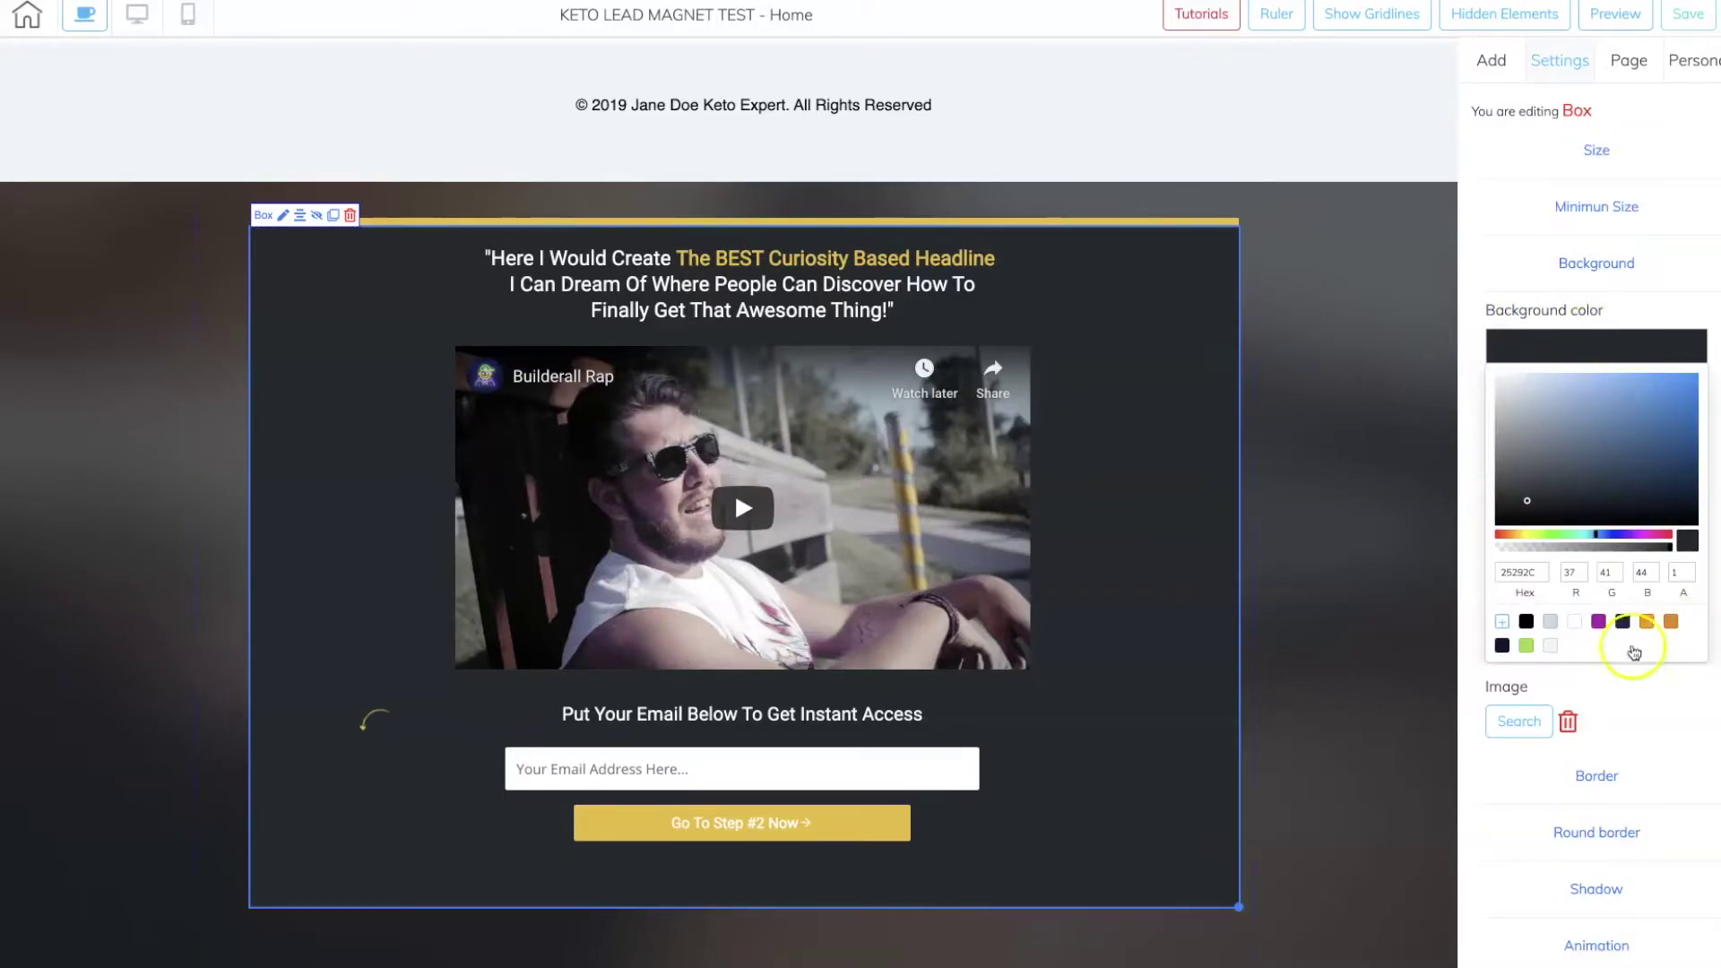
left_click(1598, 621)
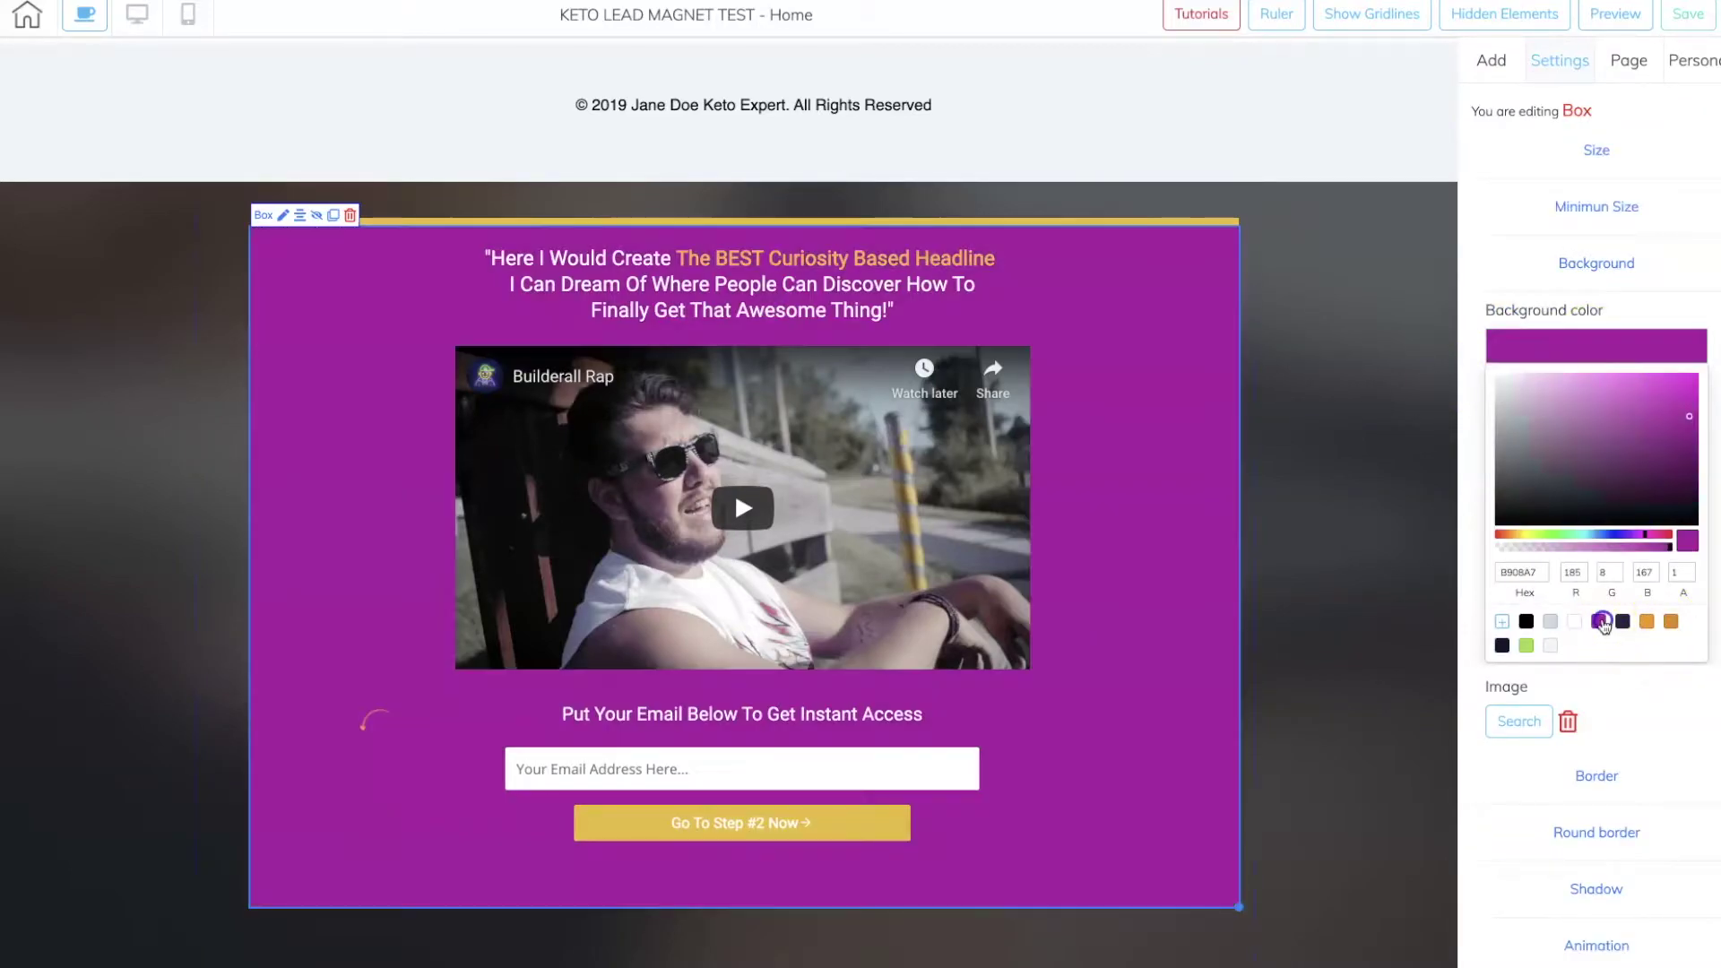
Step: Give the panel behind the box a translucent blue-grey background color (85A9C673) and the background1 image from the user files
left_click(1342, 417)
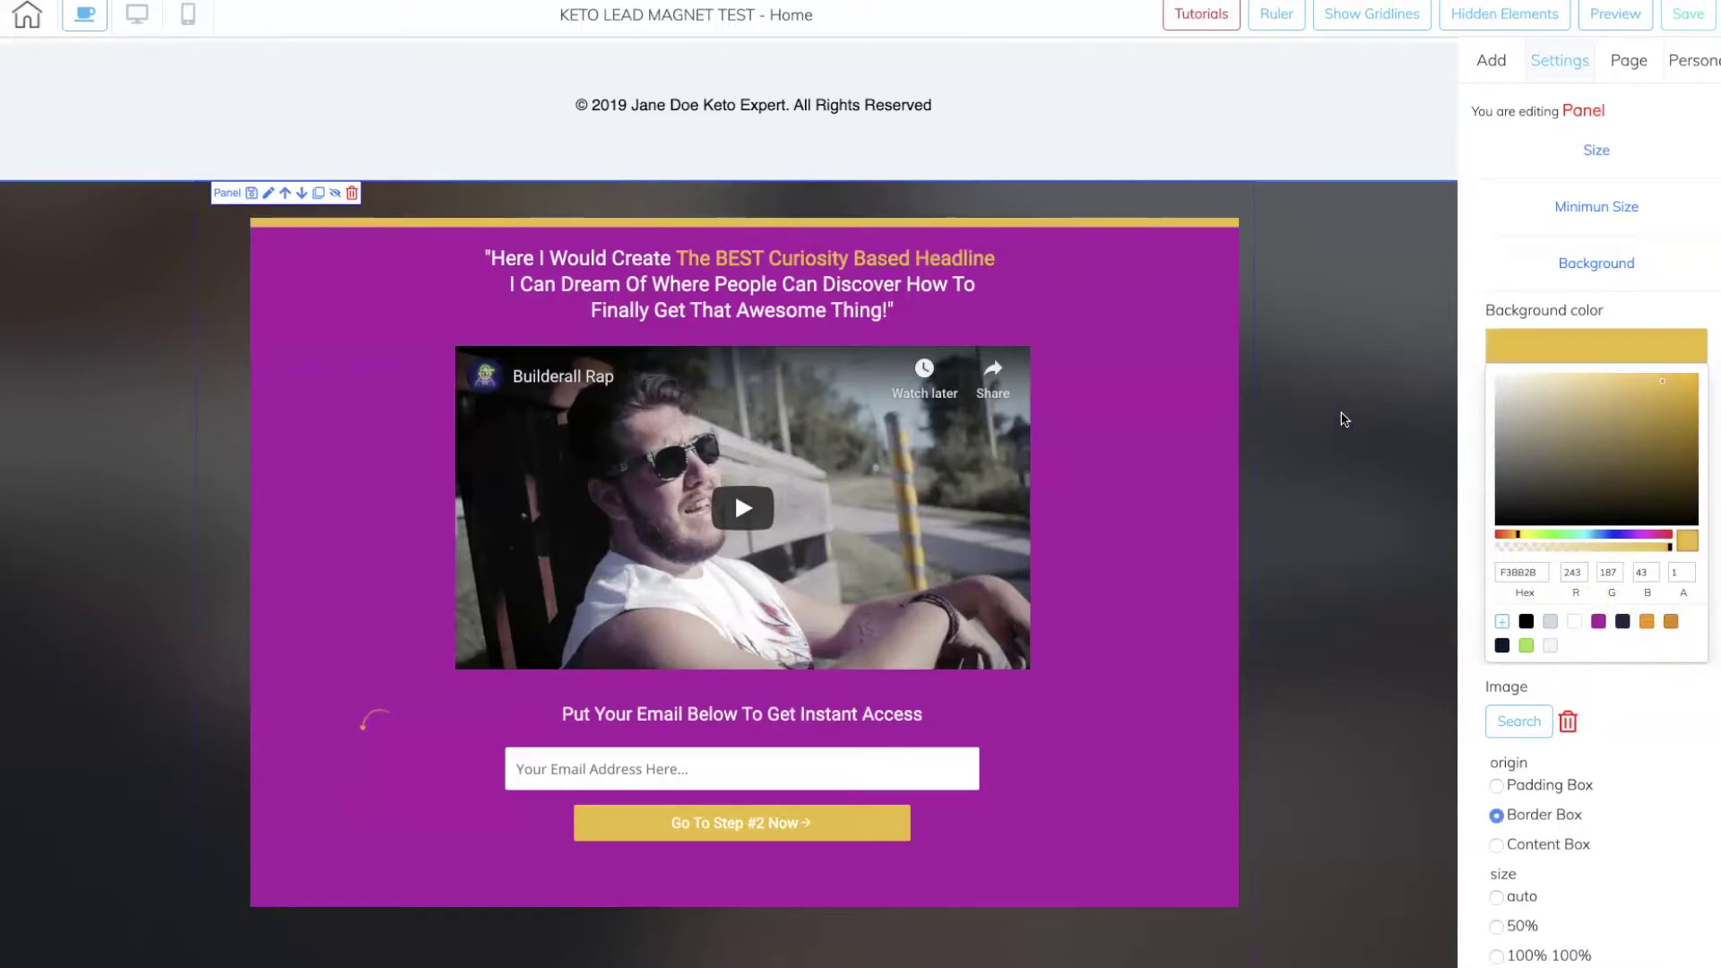
left_click(1550, 621)
left_click(1565, 547)
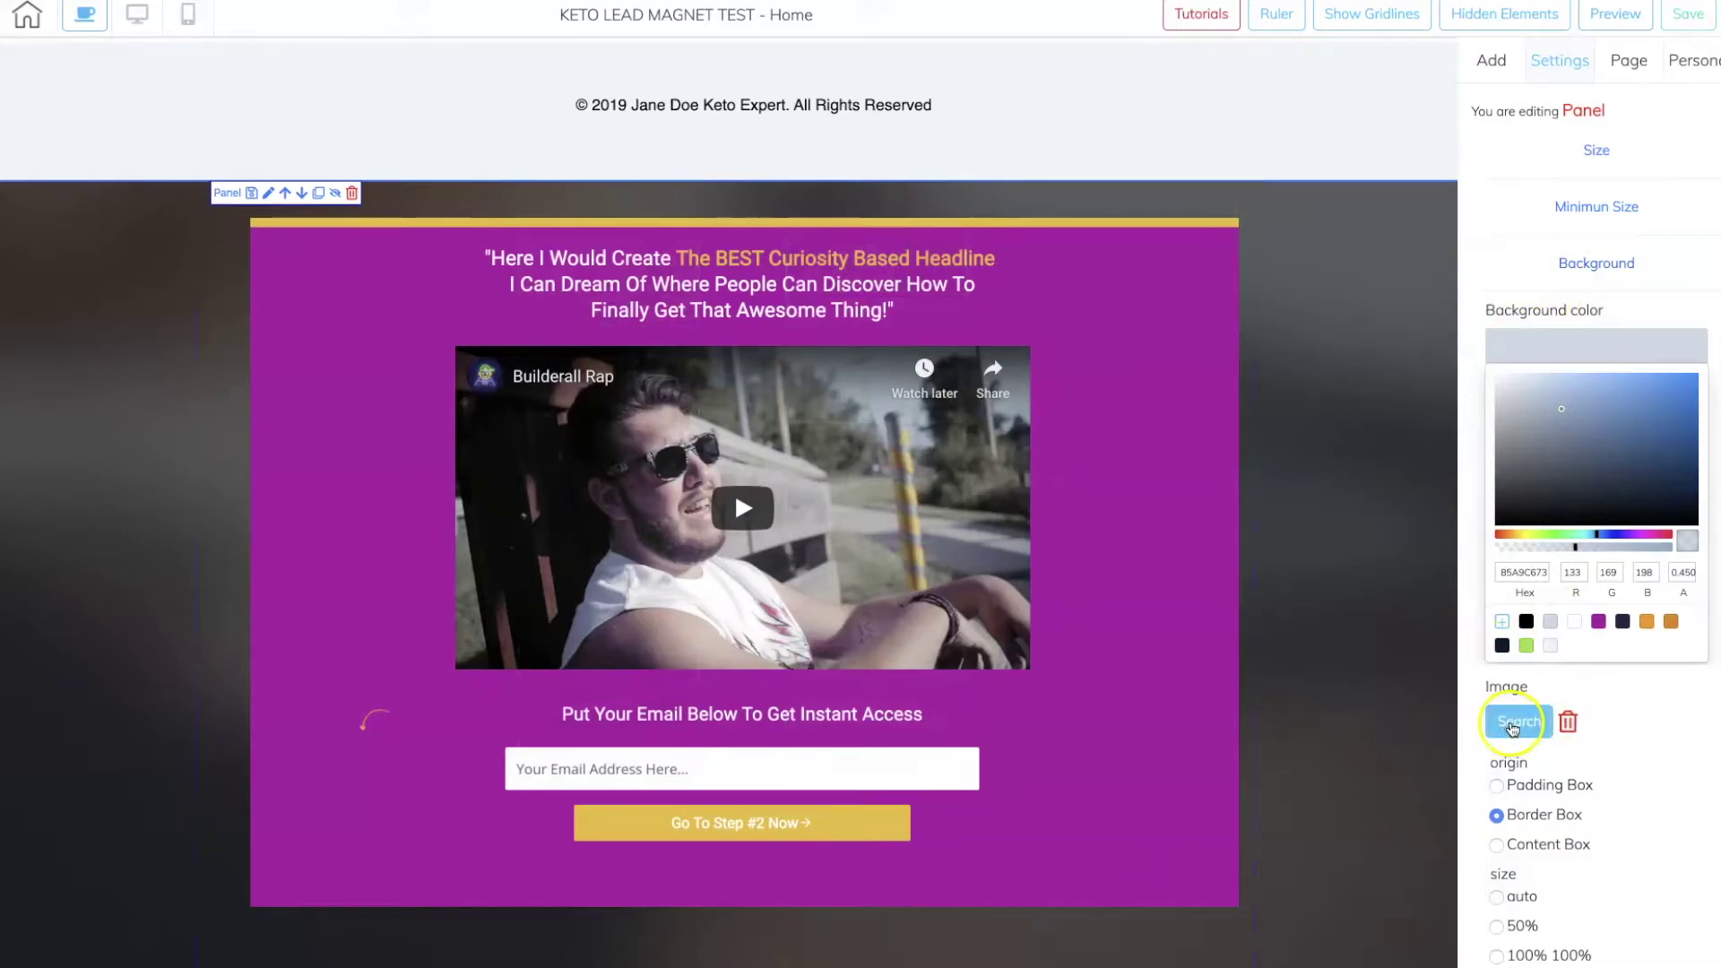
left_click(1512, 724)
left_click(674, 724)
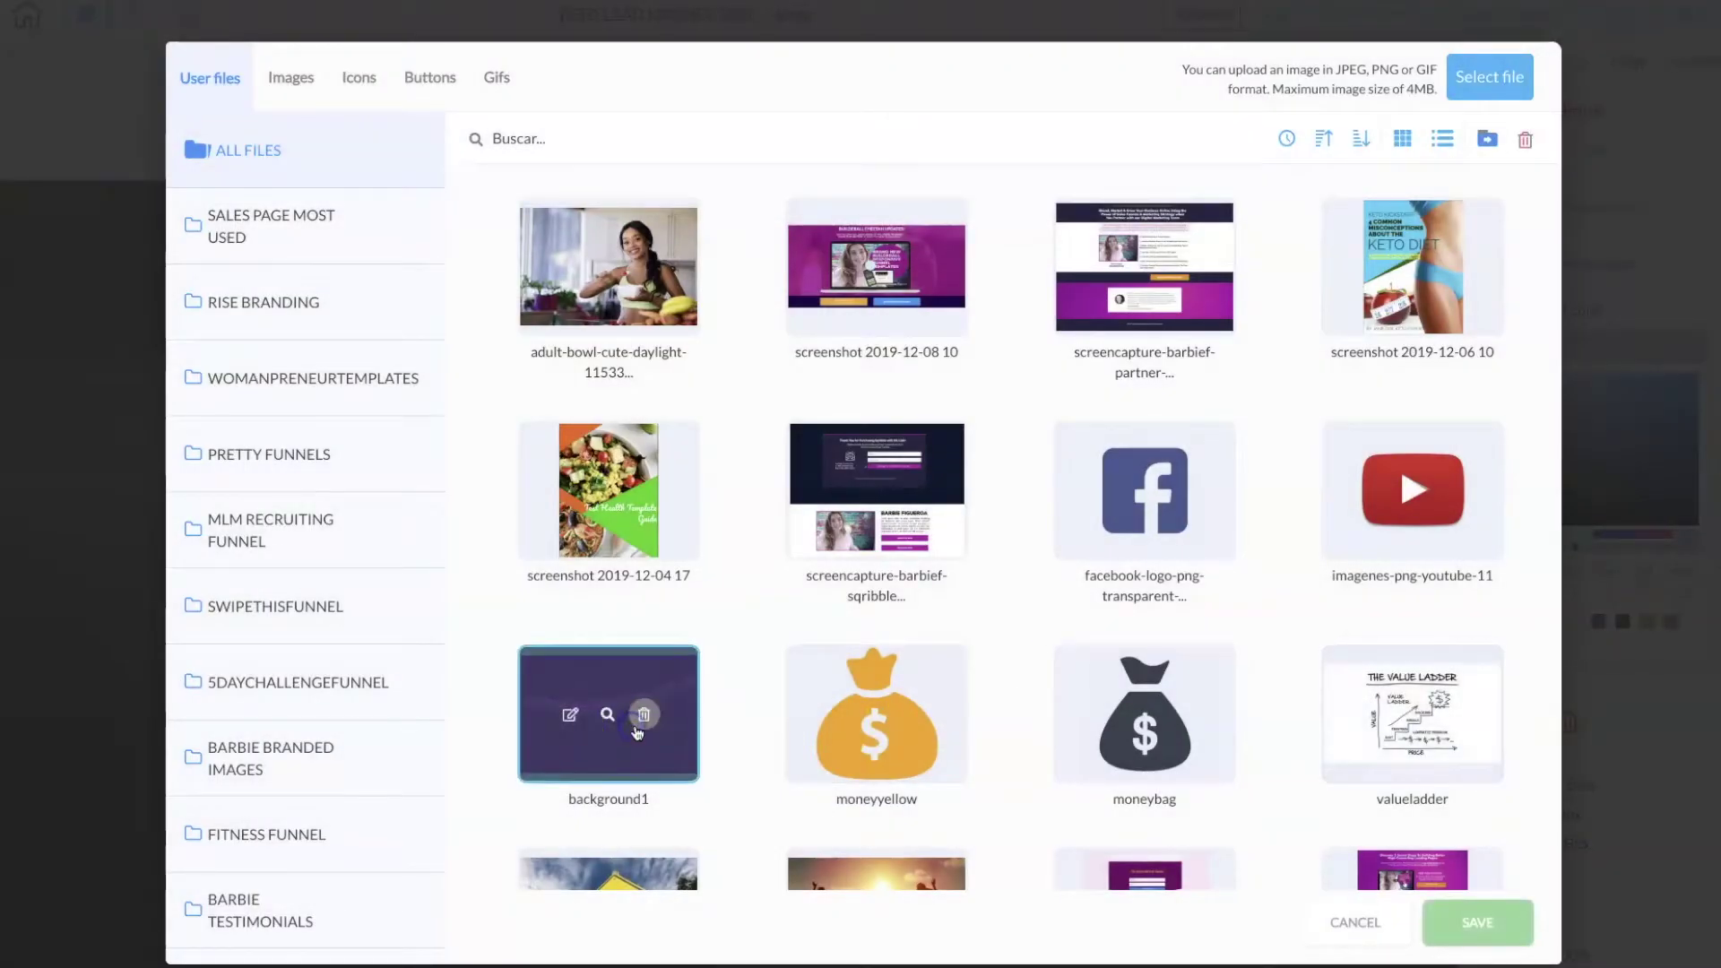
left_click(1434, 922)
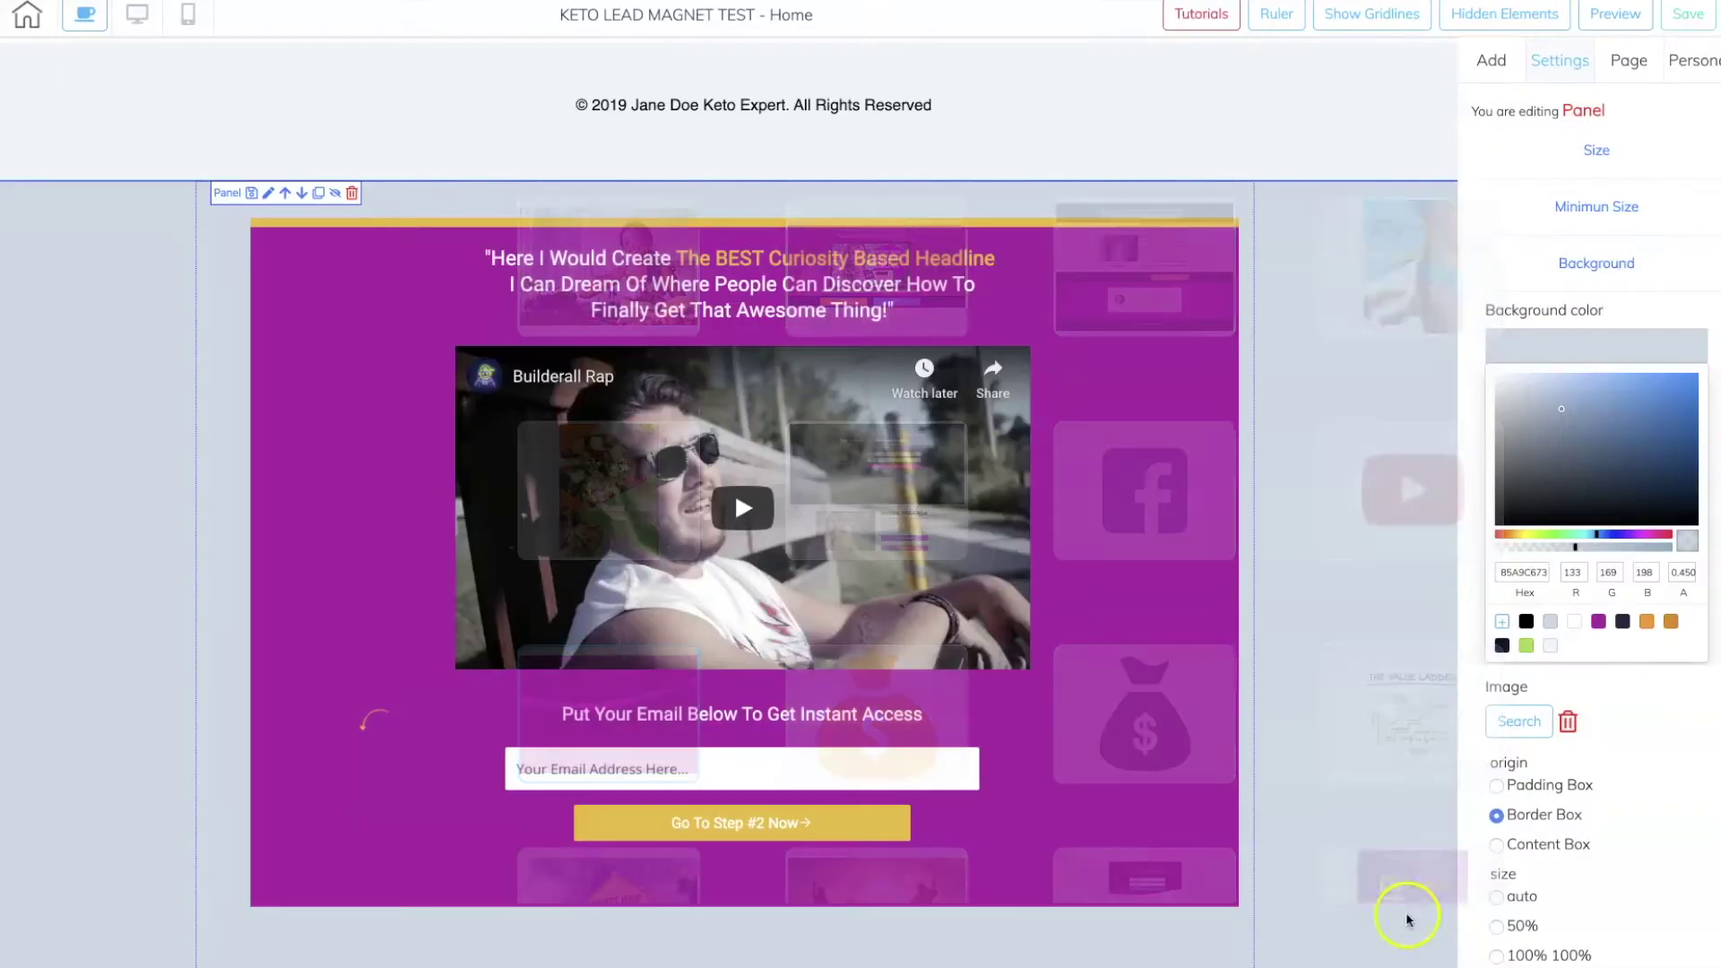
left_click(1348, 732)
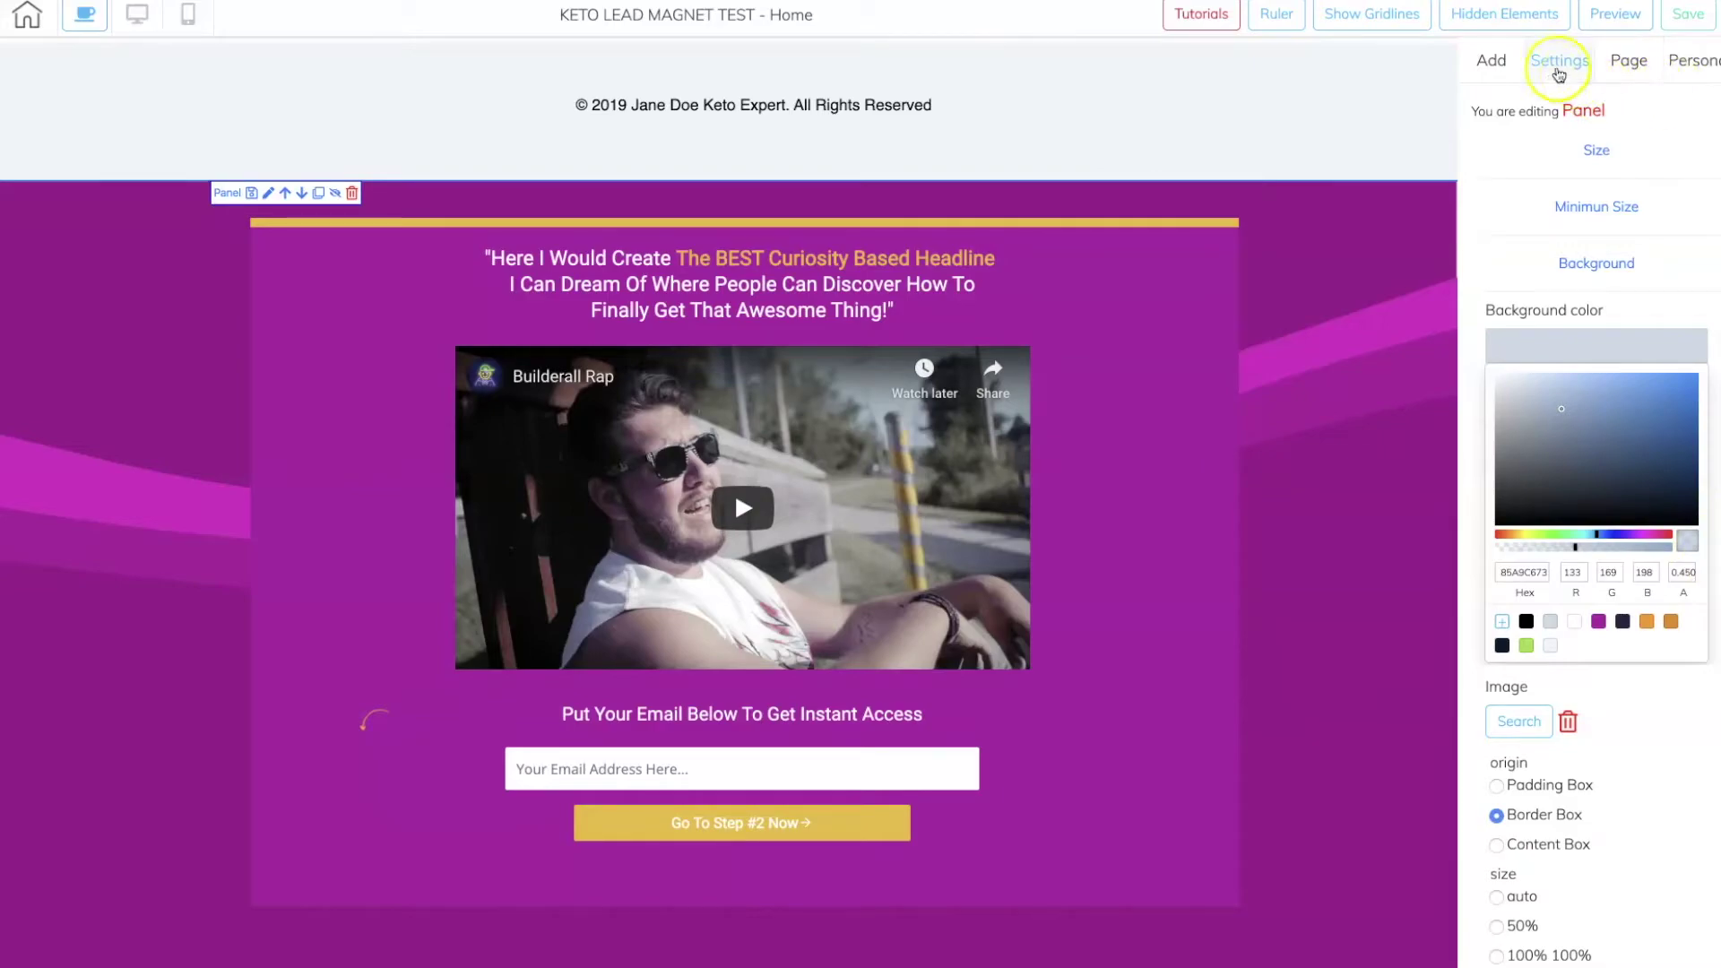
Step: Save the restyled panel as a personal element, describing it as the owner's "Favorite Pink Header"
left_click(1394, 243)
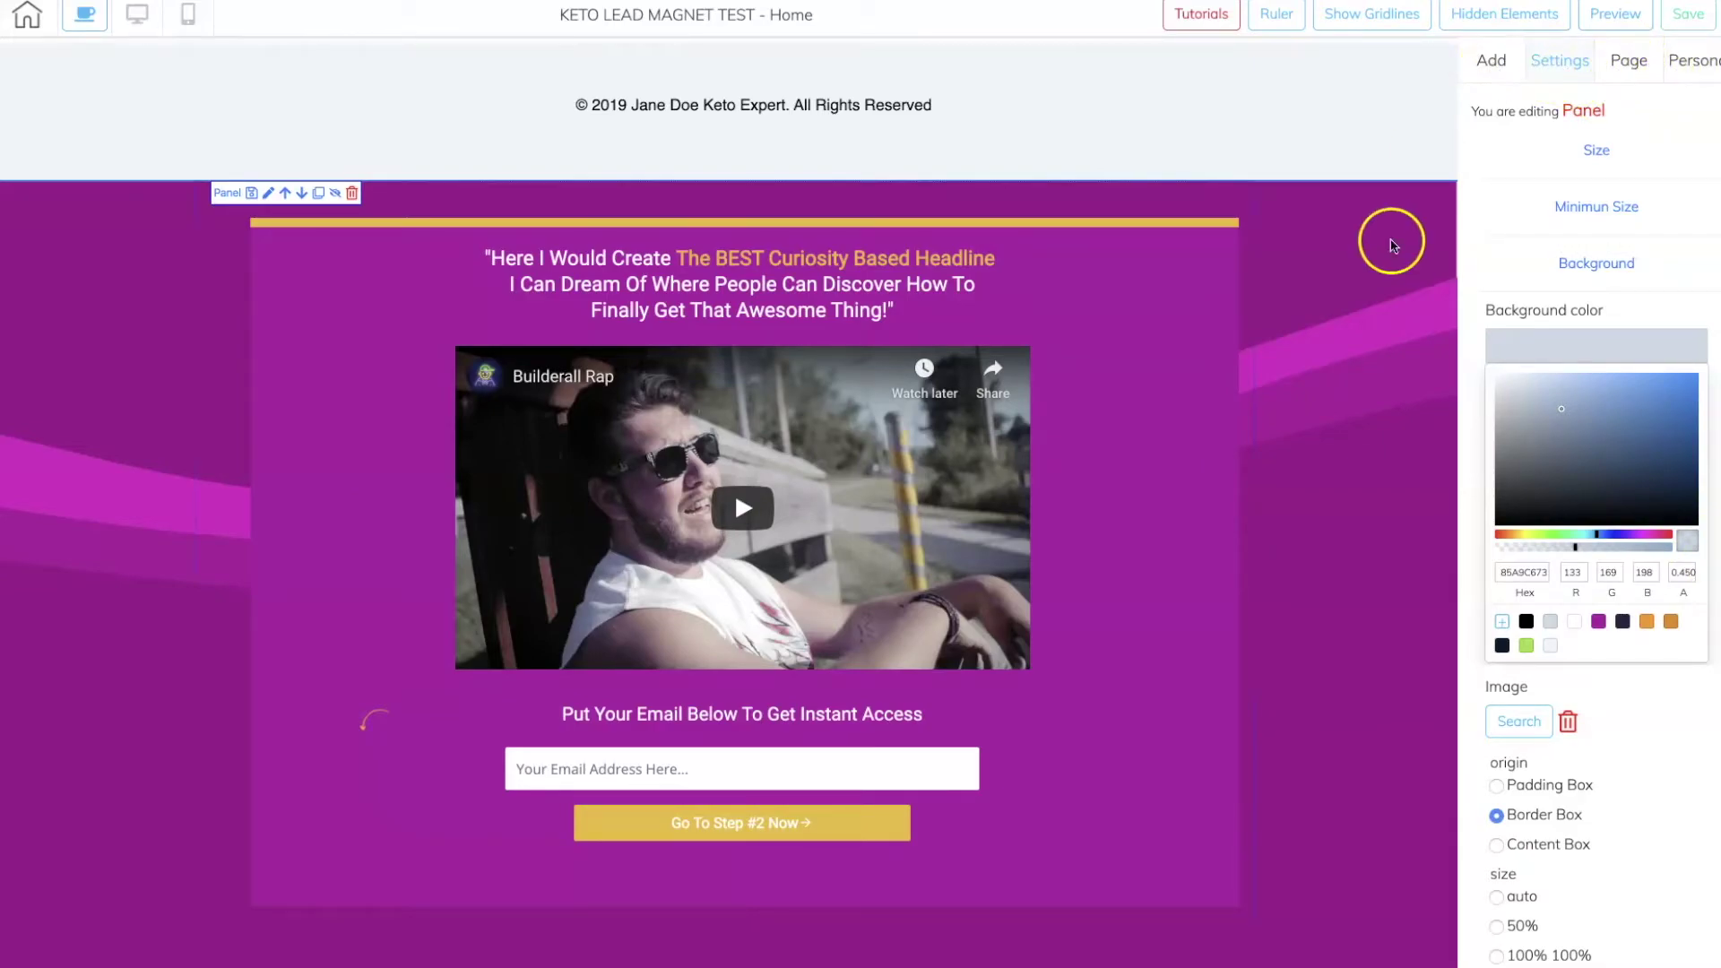
left_click(1609, 265)
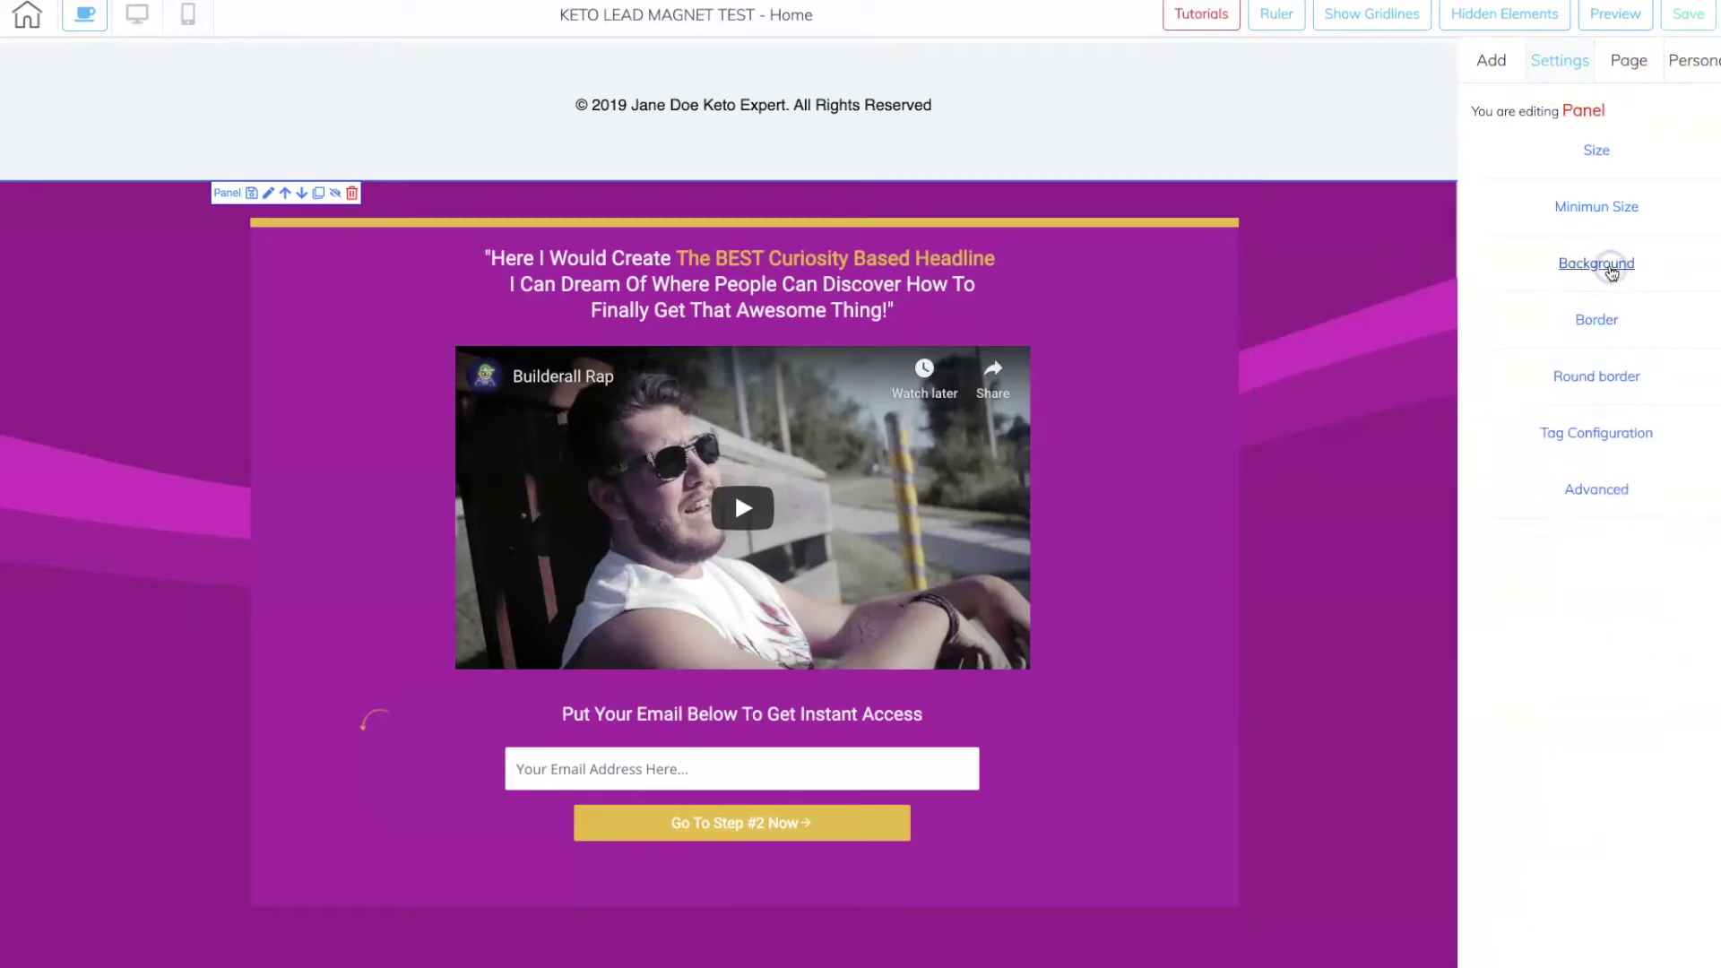
left_click(1597, 490)
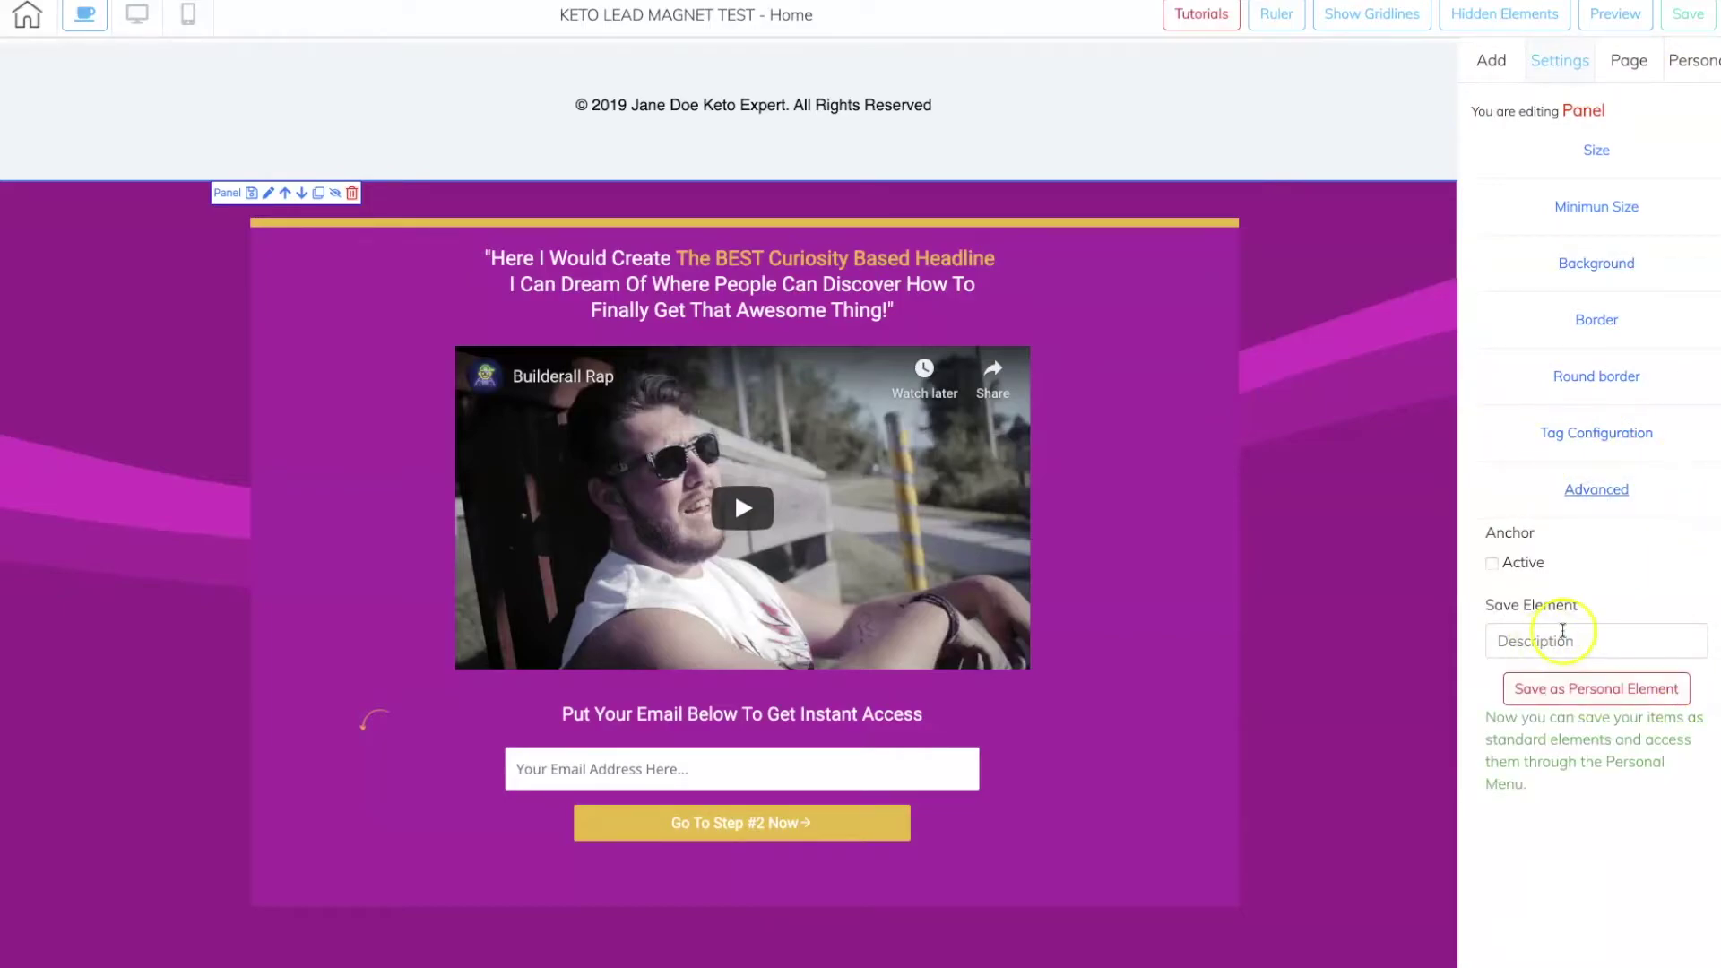
left_click(1624, 637)
type("Barbie's Favorite Pink Head")
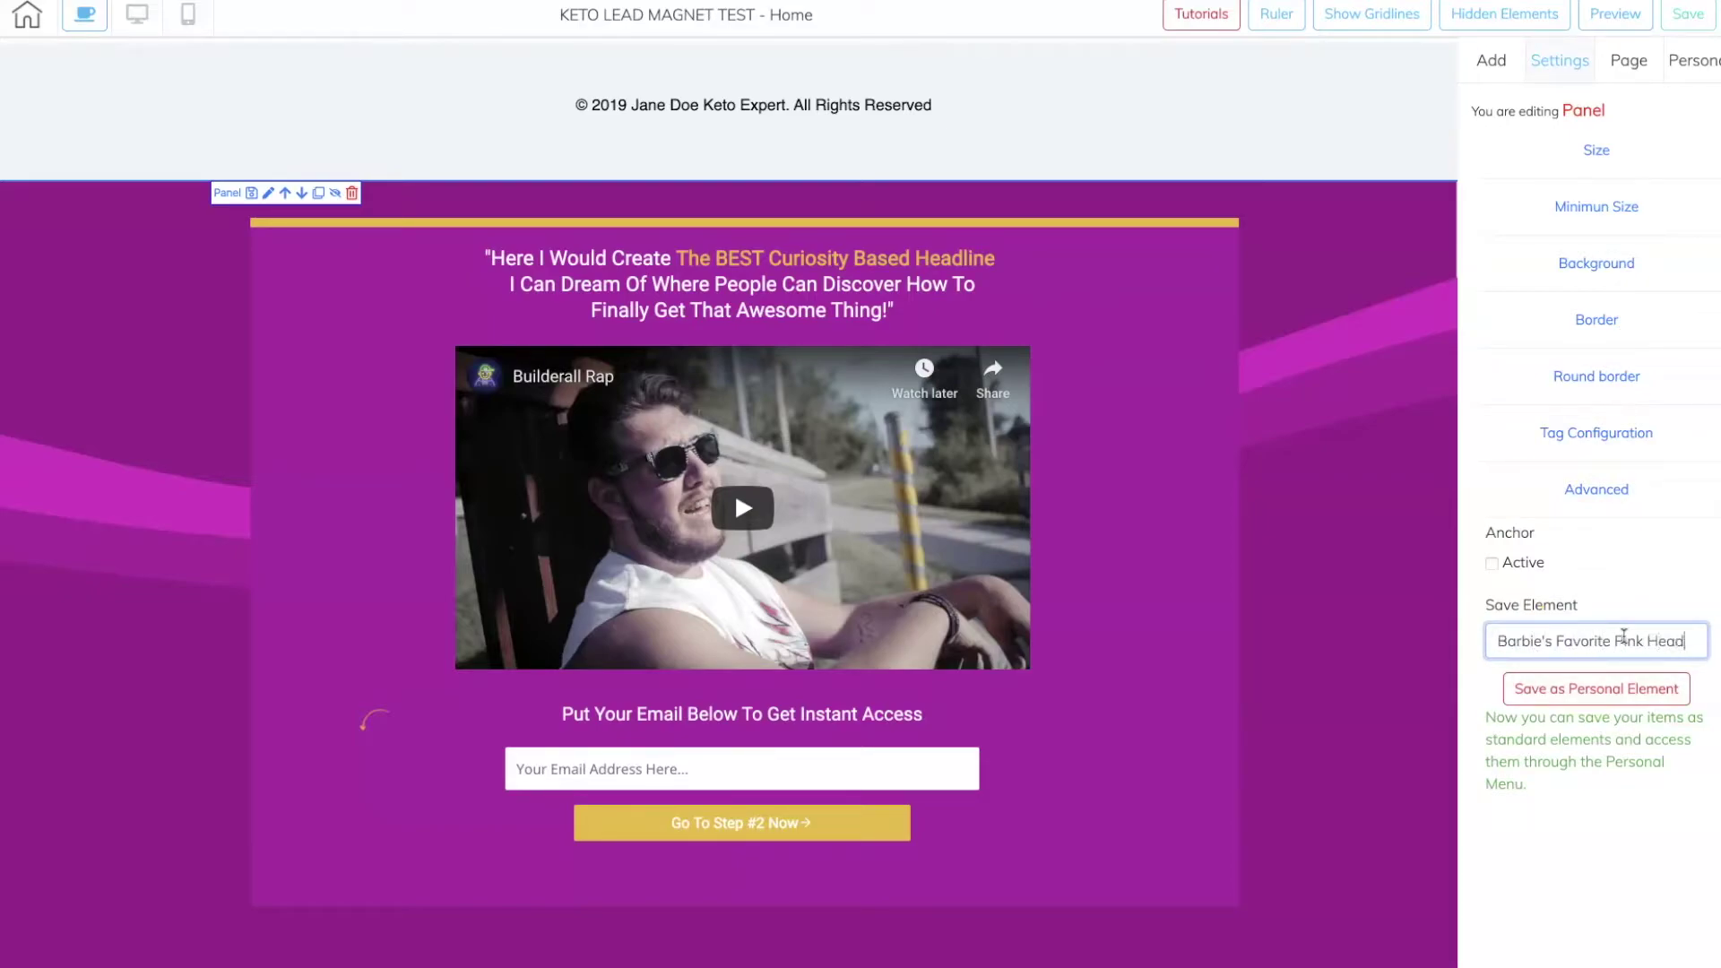
type("er")
left_click(1621, 692)
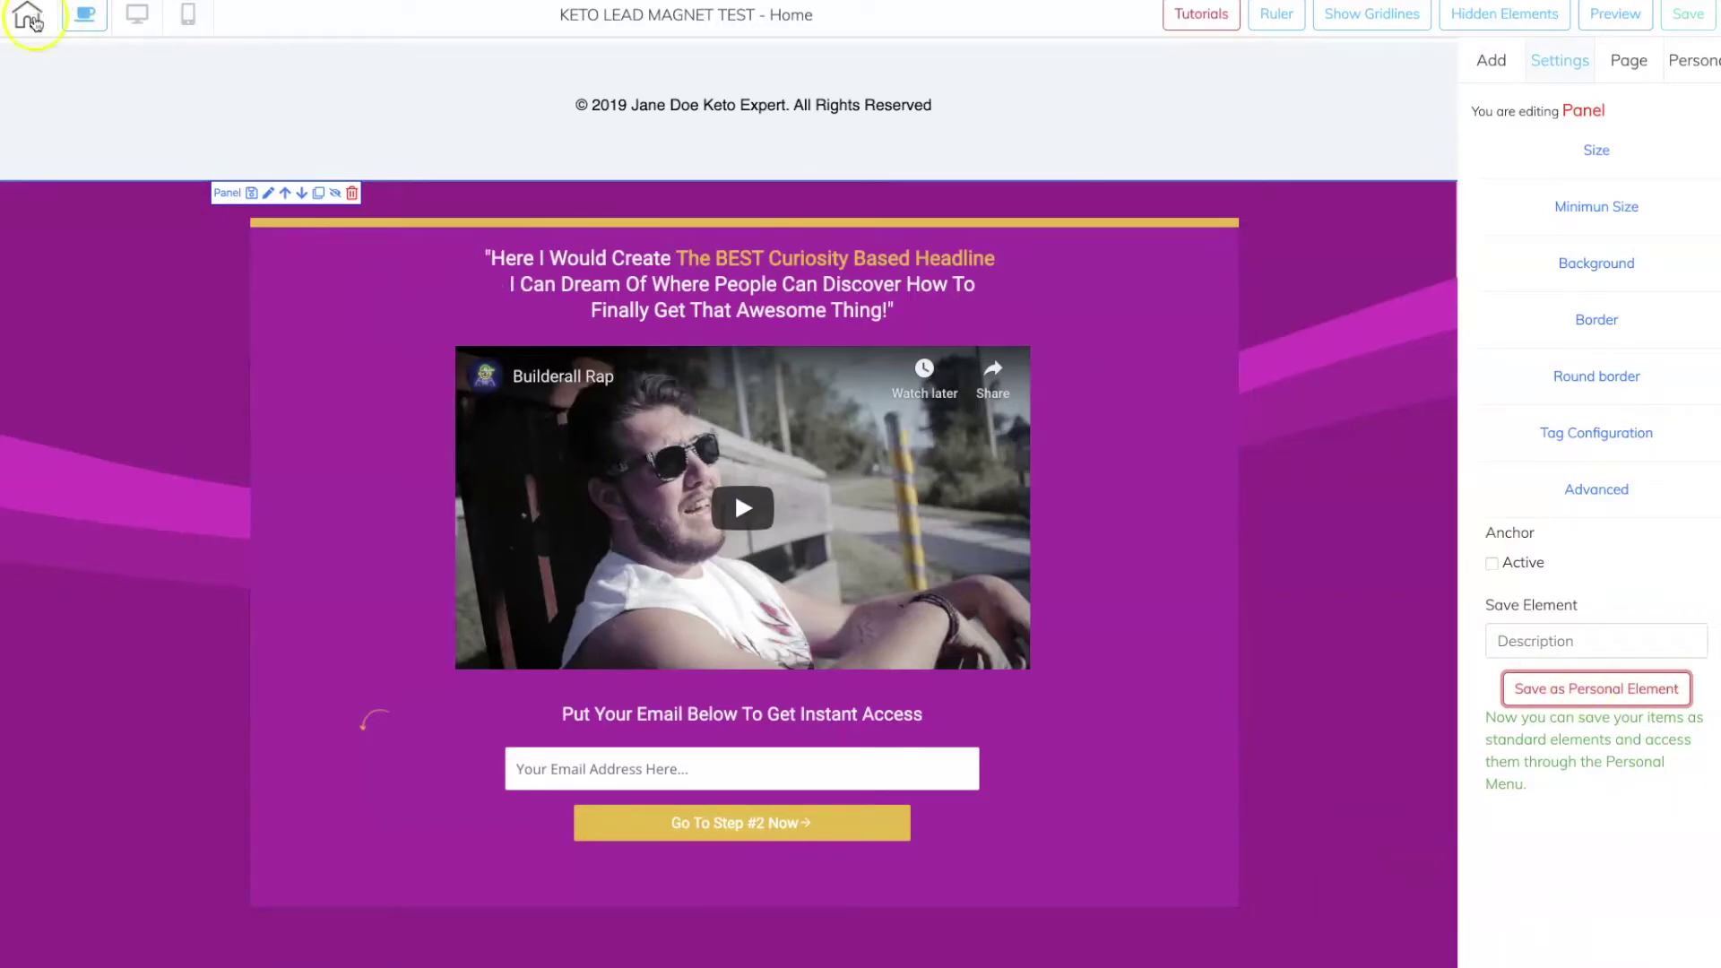
Step: Create and save a new page in the KETO LEAD MAGNET TEST site with the name and page title "Header Test"
left_click(33, 22)
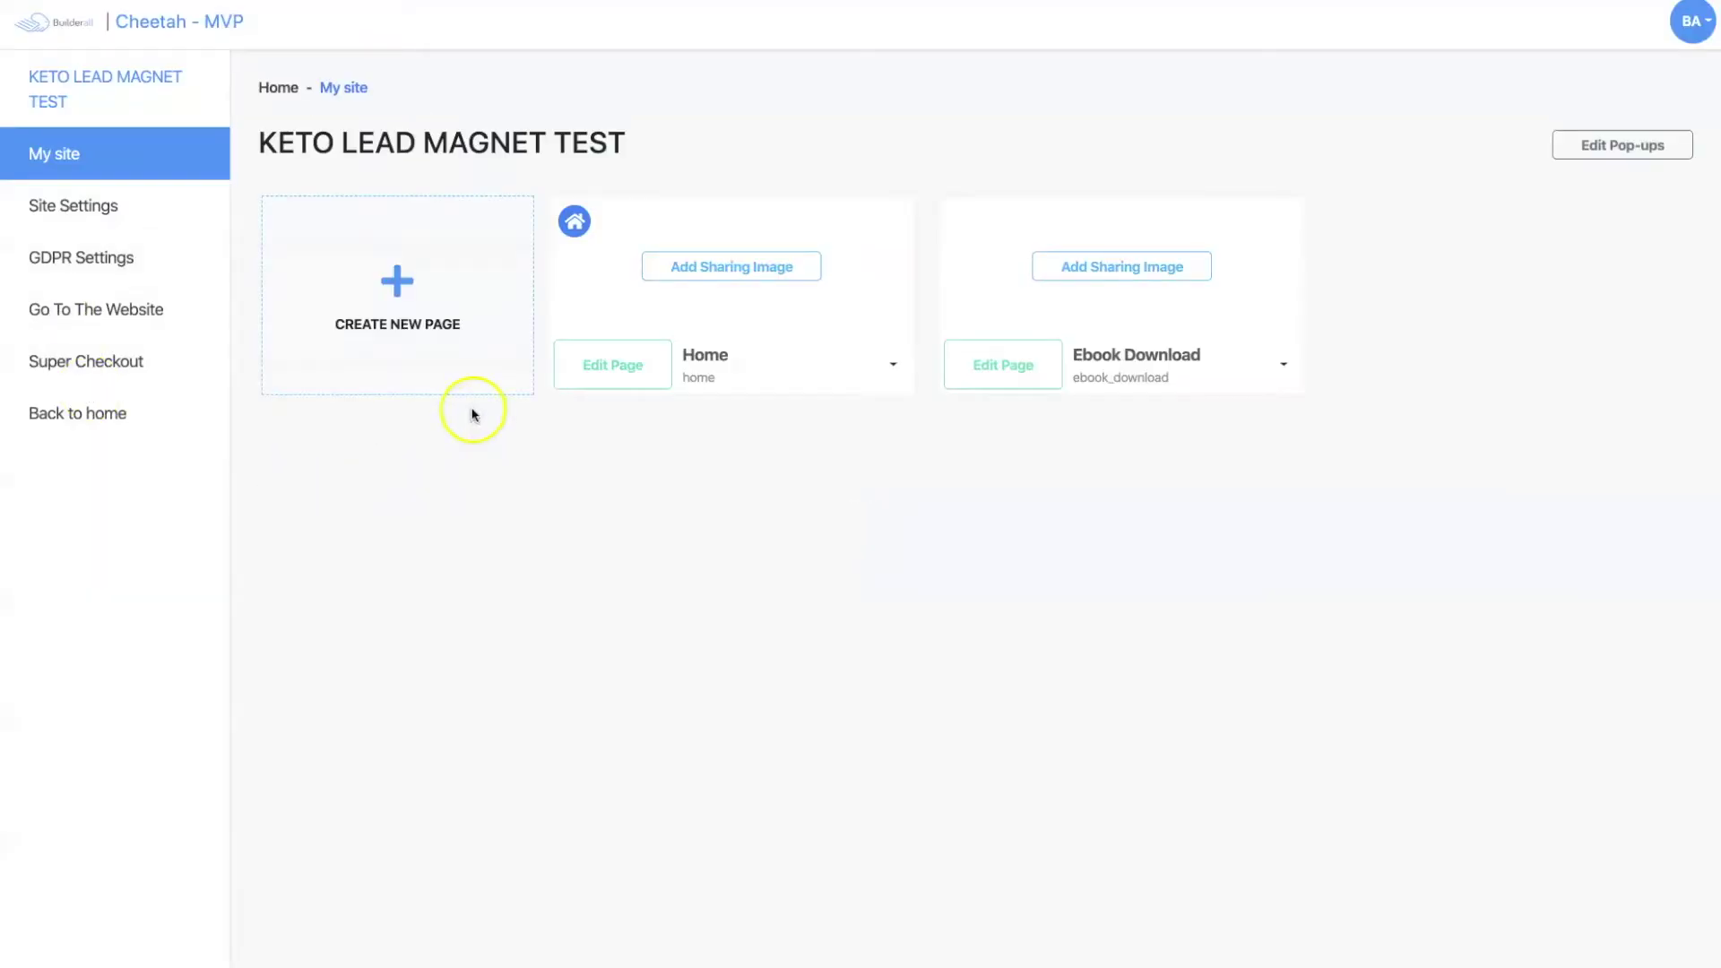
left_click(399, 277)
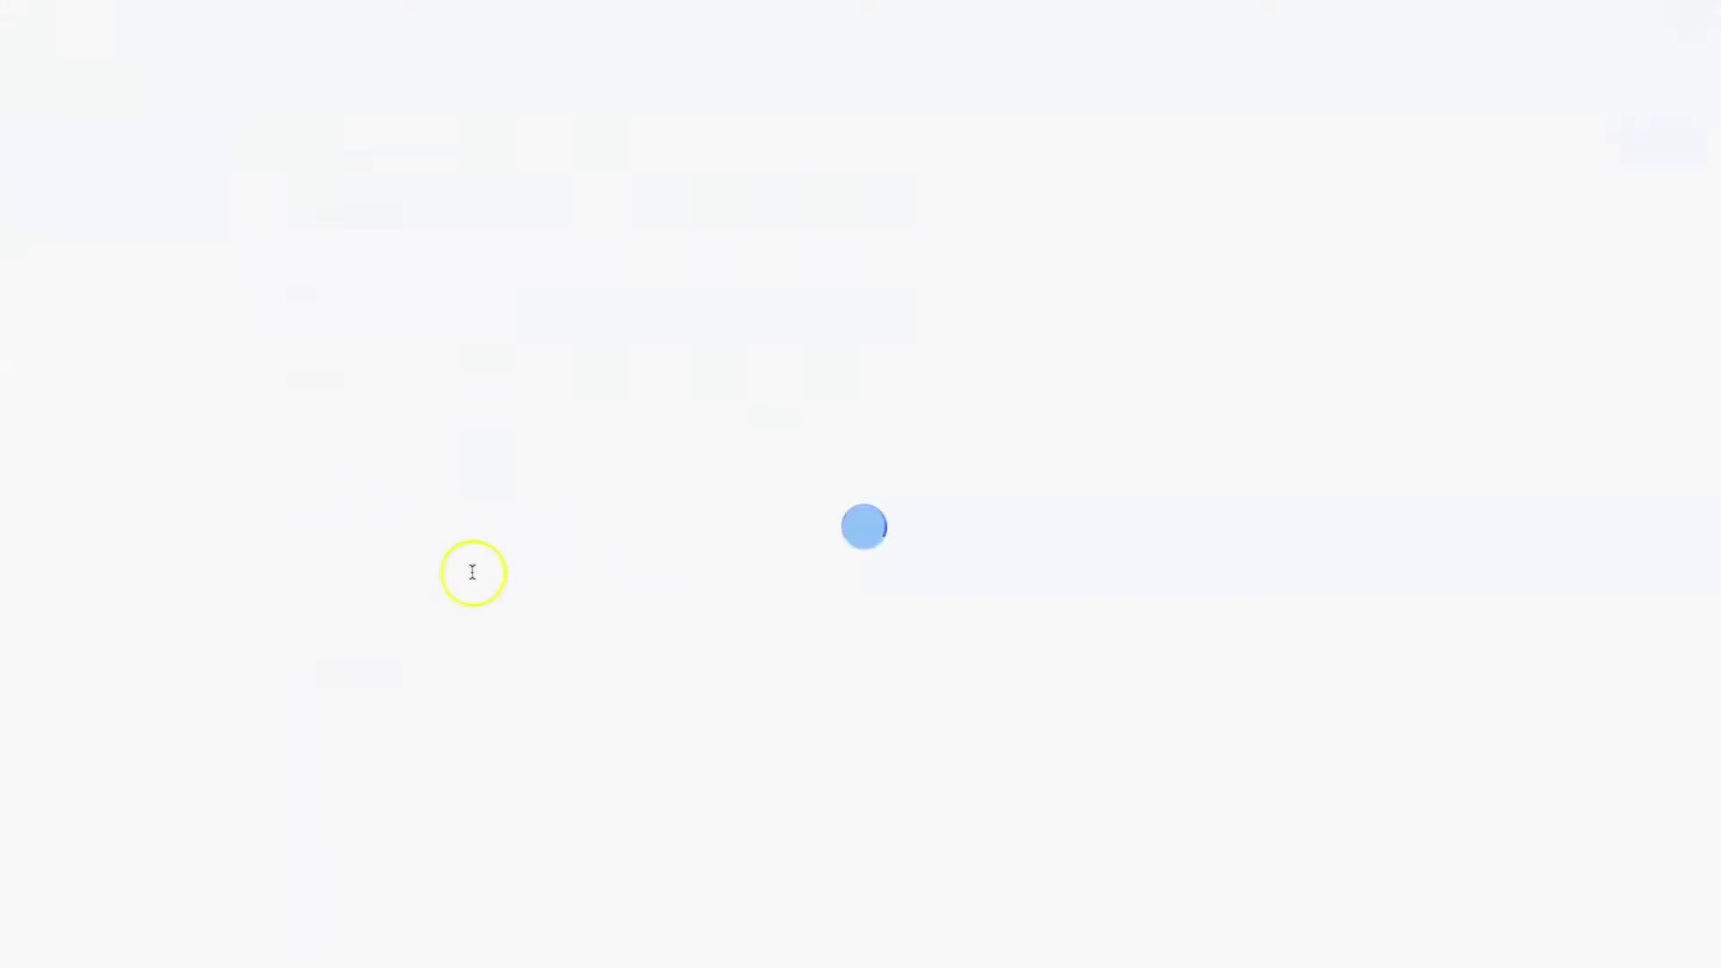
left_click(486, 333)
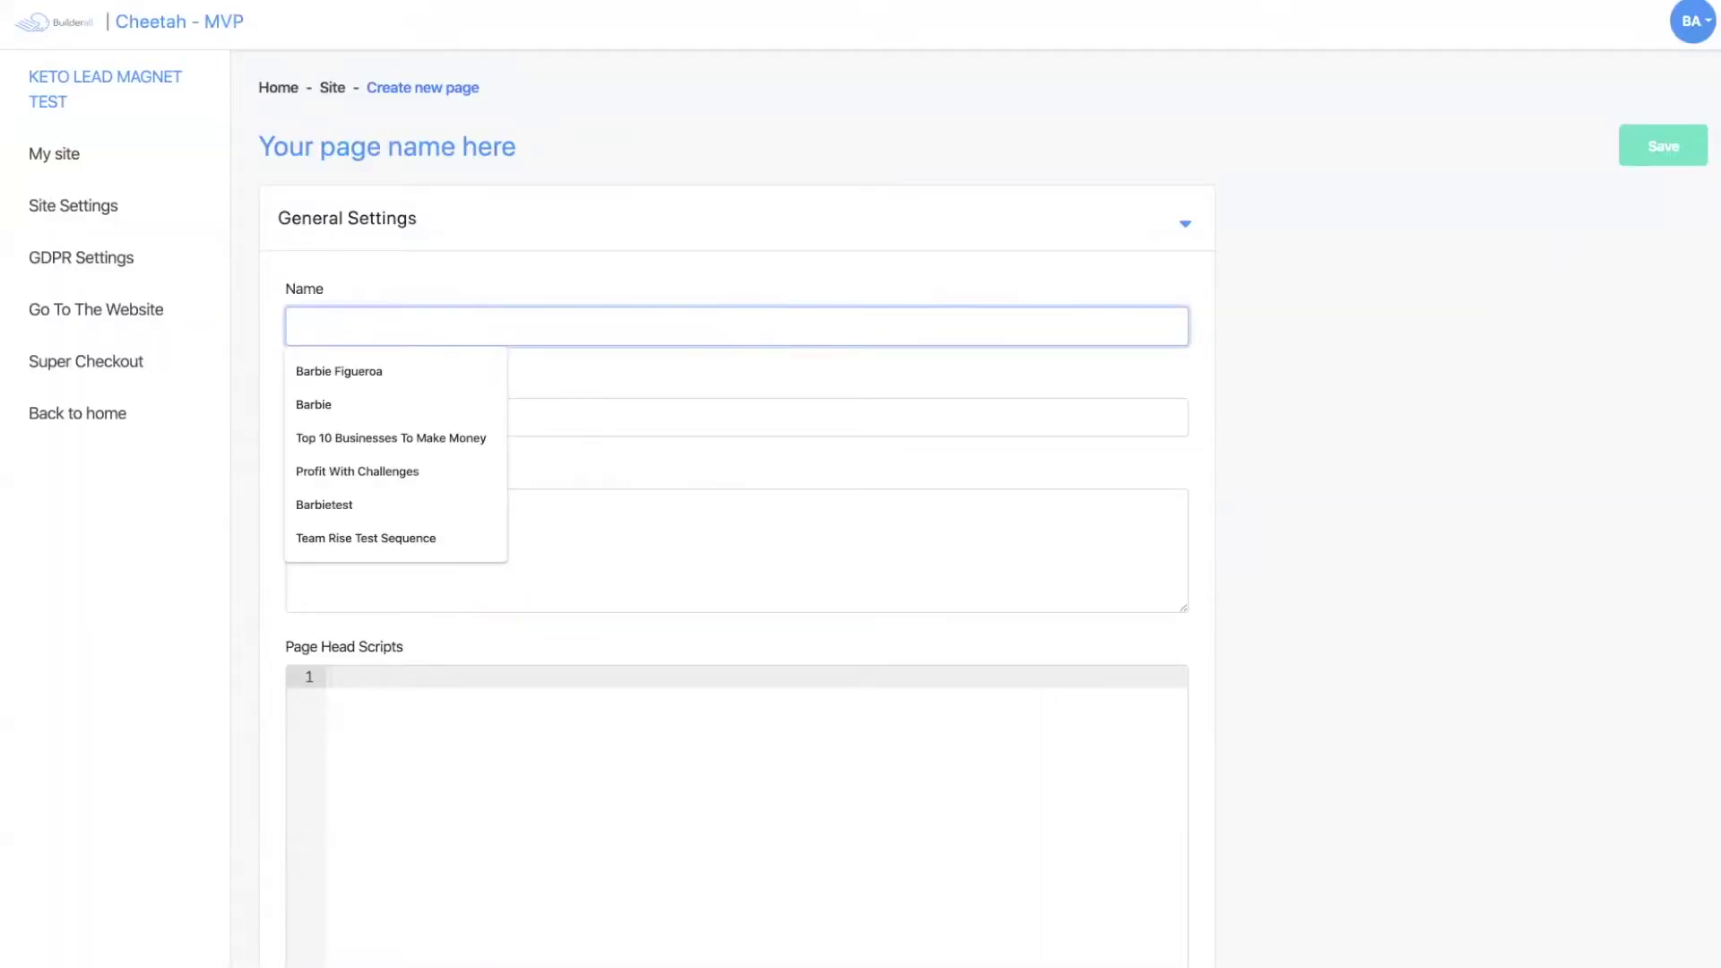
type("Header Test")
key("Tab")
type("Heade")
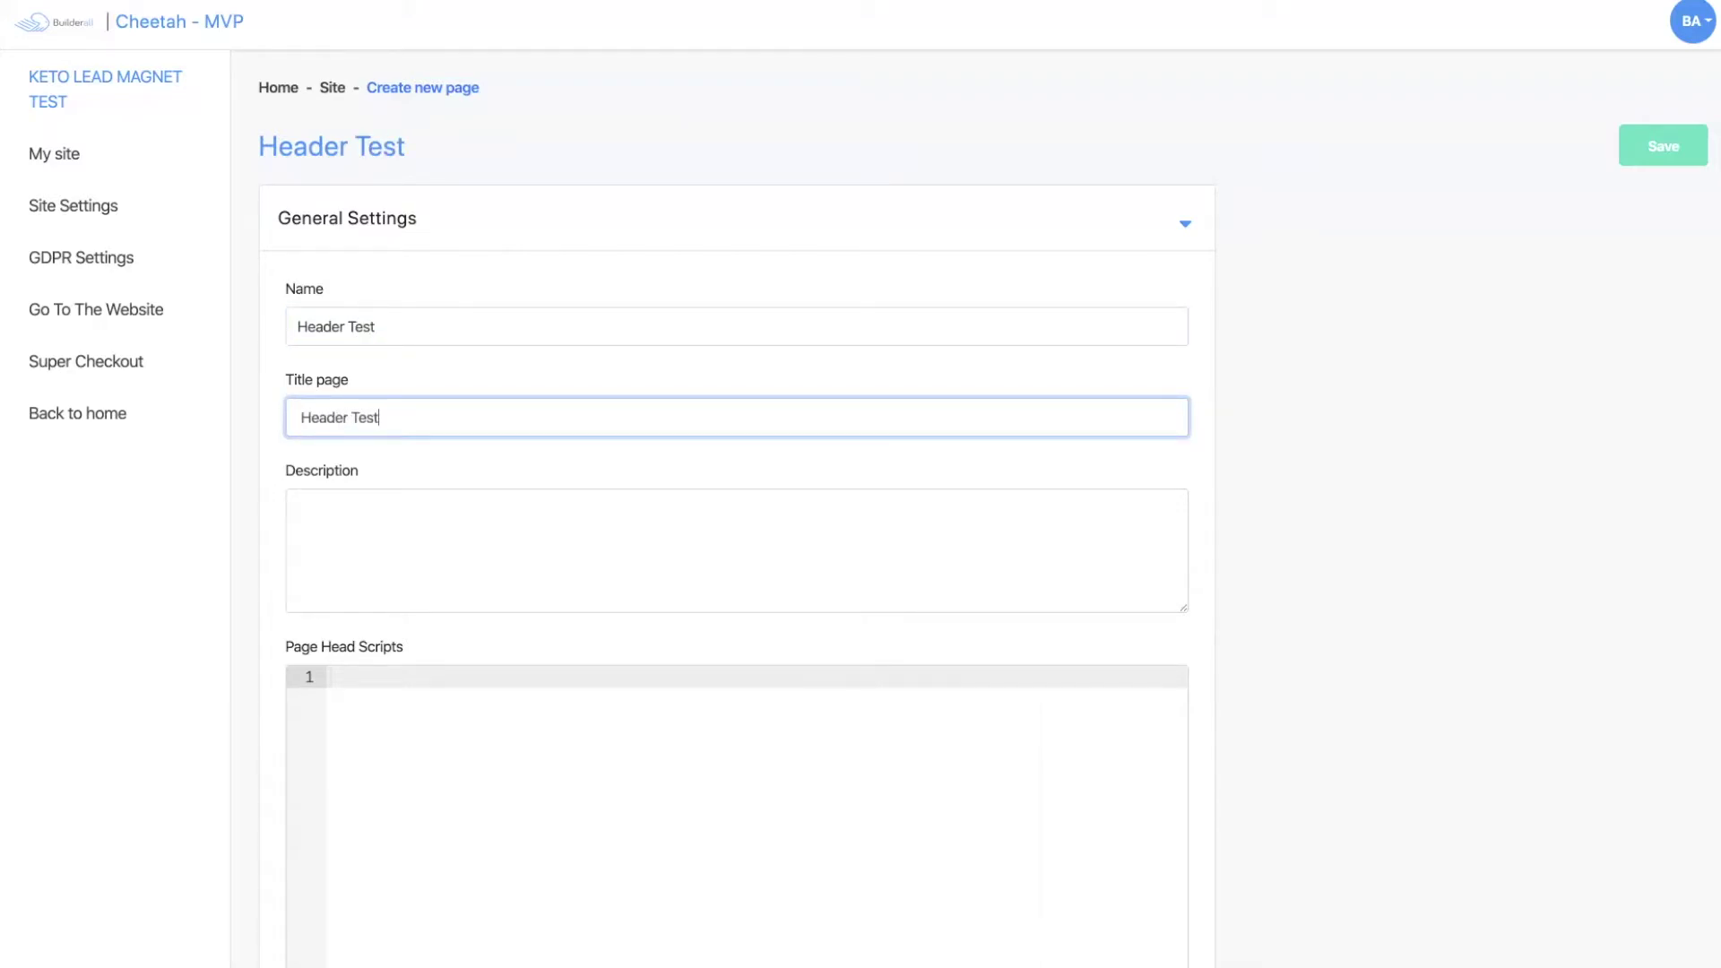
left_click(1663, 148)
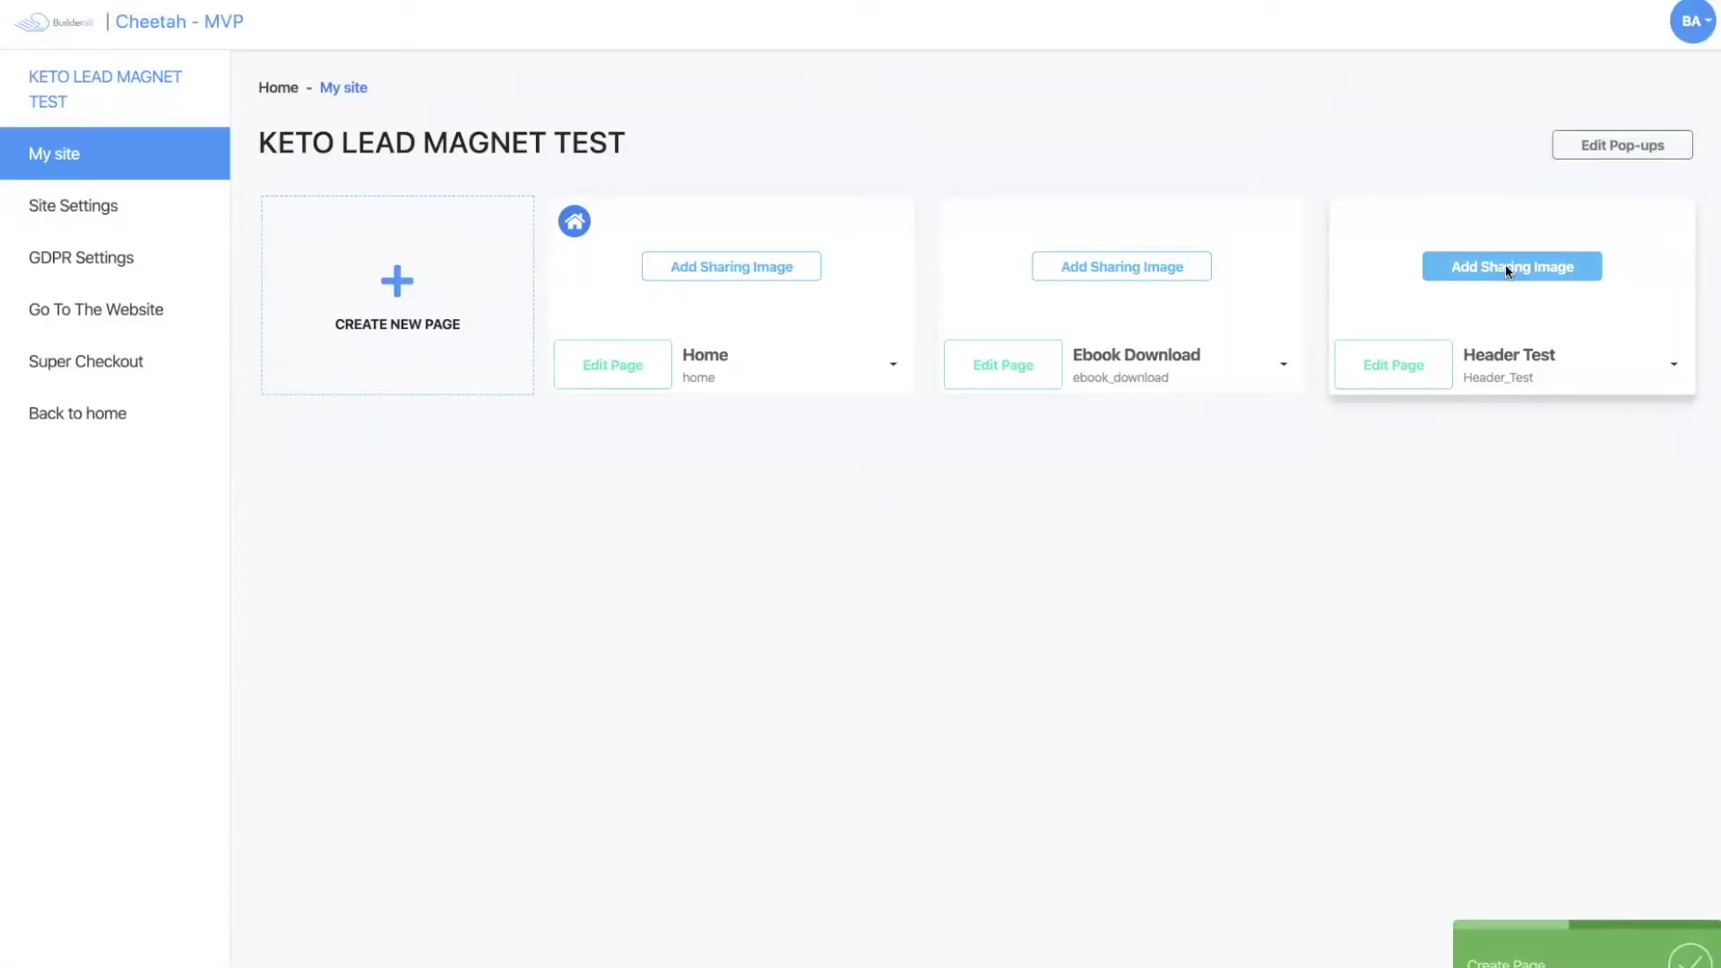
Step: Open the Header Test page for editing and delete its default empty panel
left_click(1358, 386)
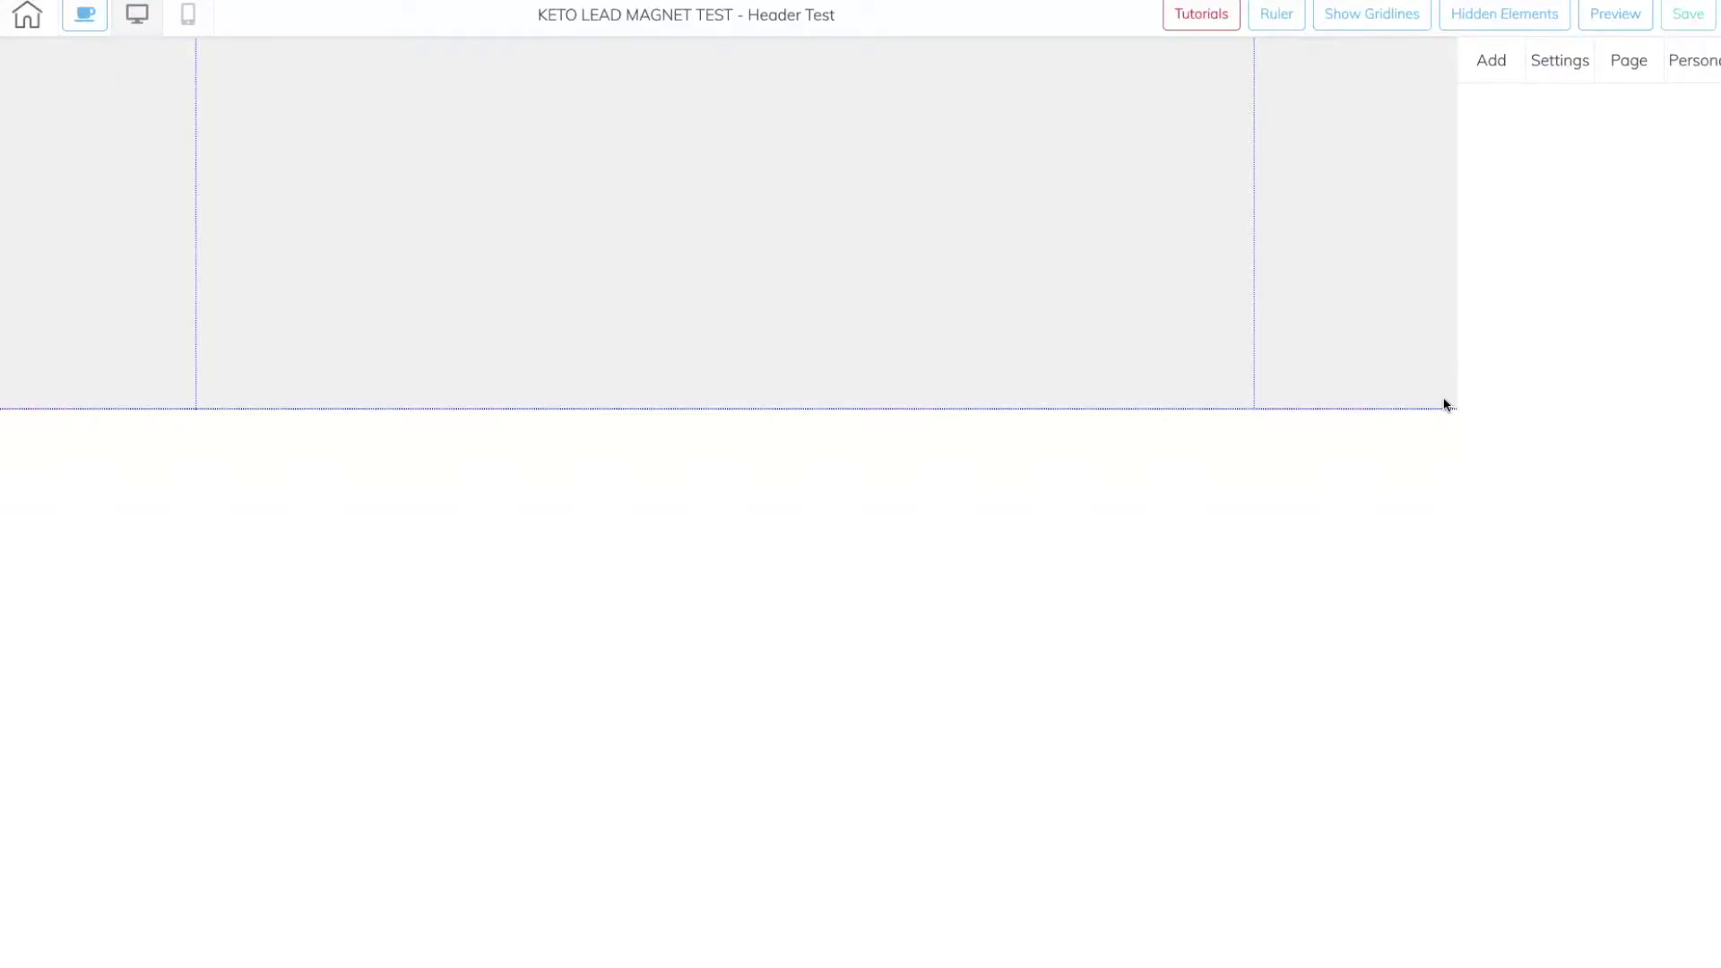
left_click(170, 65)
left_click(353, 50)
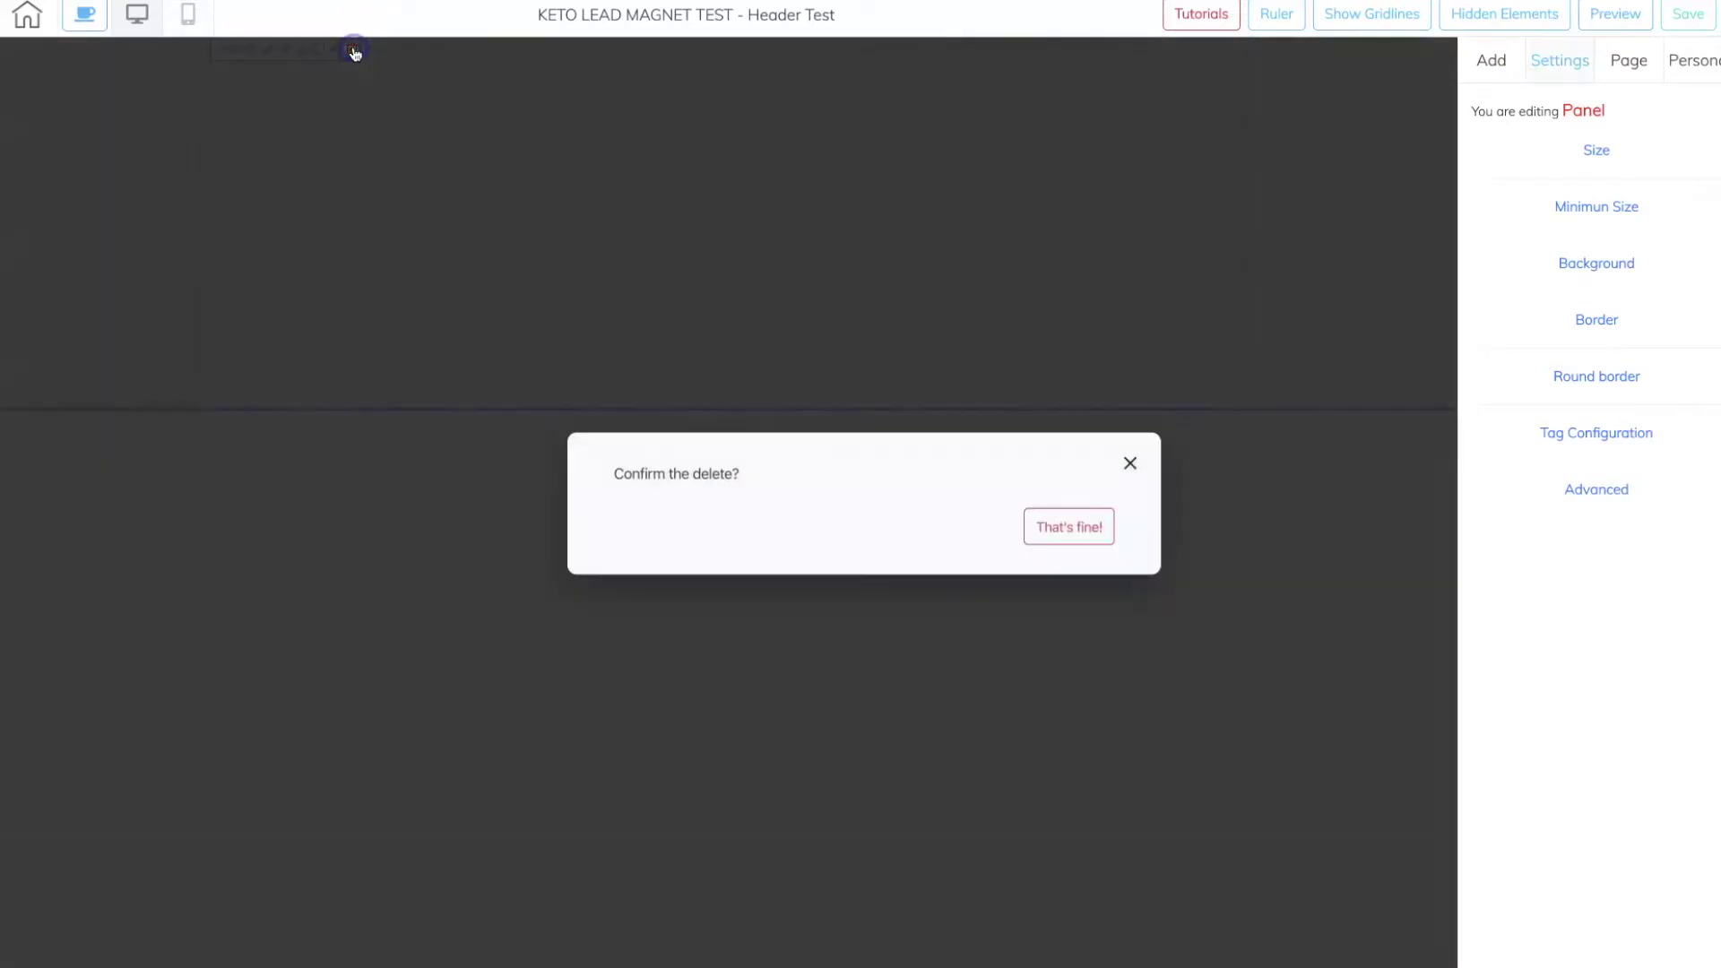
left_click(1063, 531)
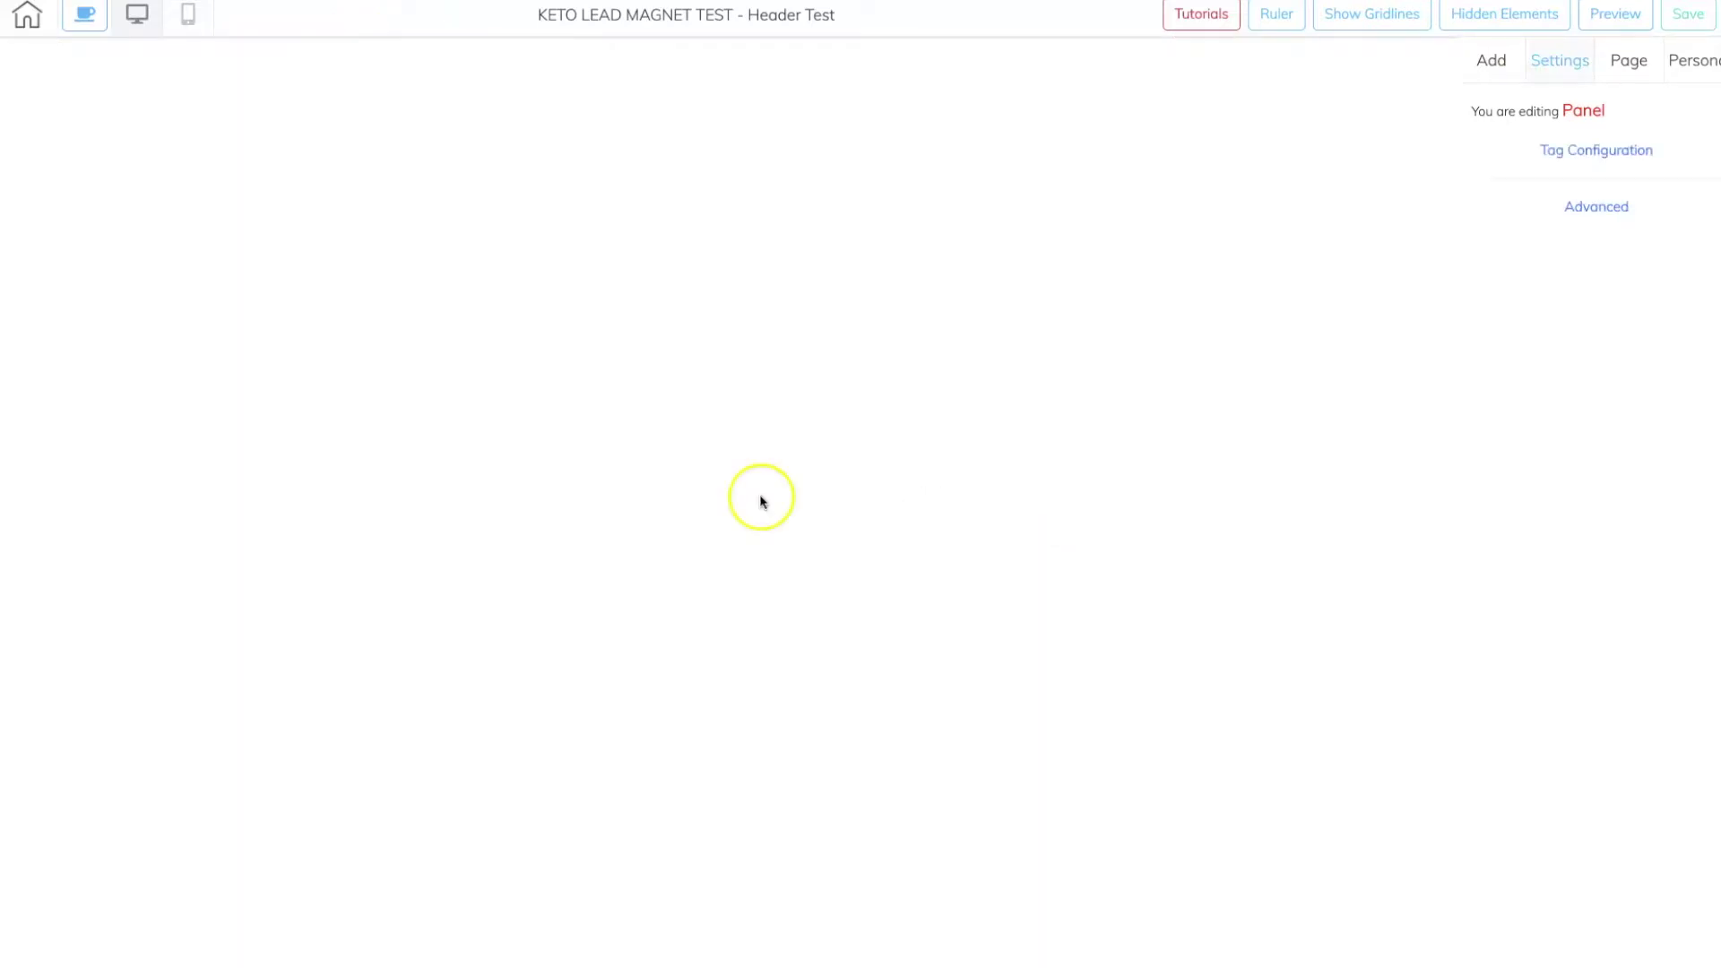
Step: Insert the saved "Favorite Pink Header" personal panel into the empty Header Test page
left_click(1696, 61)
left_click(1513, 103)
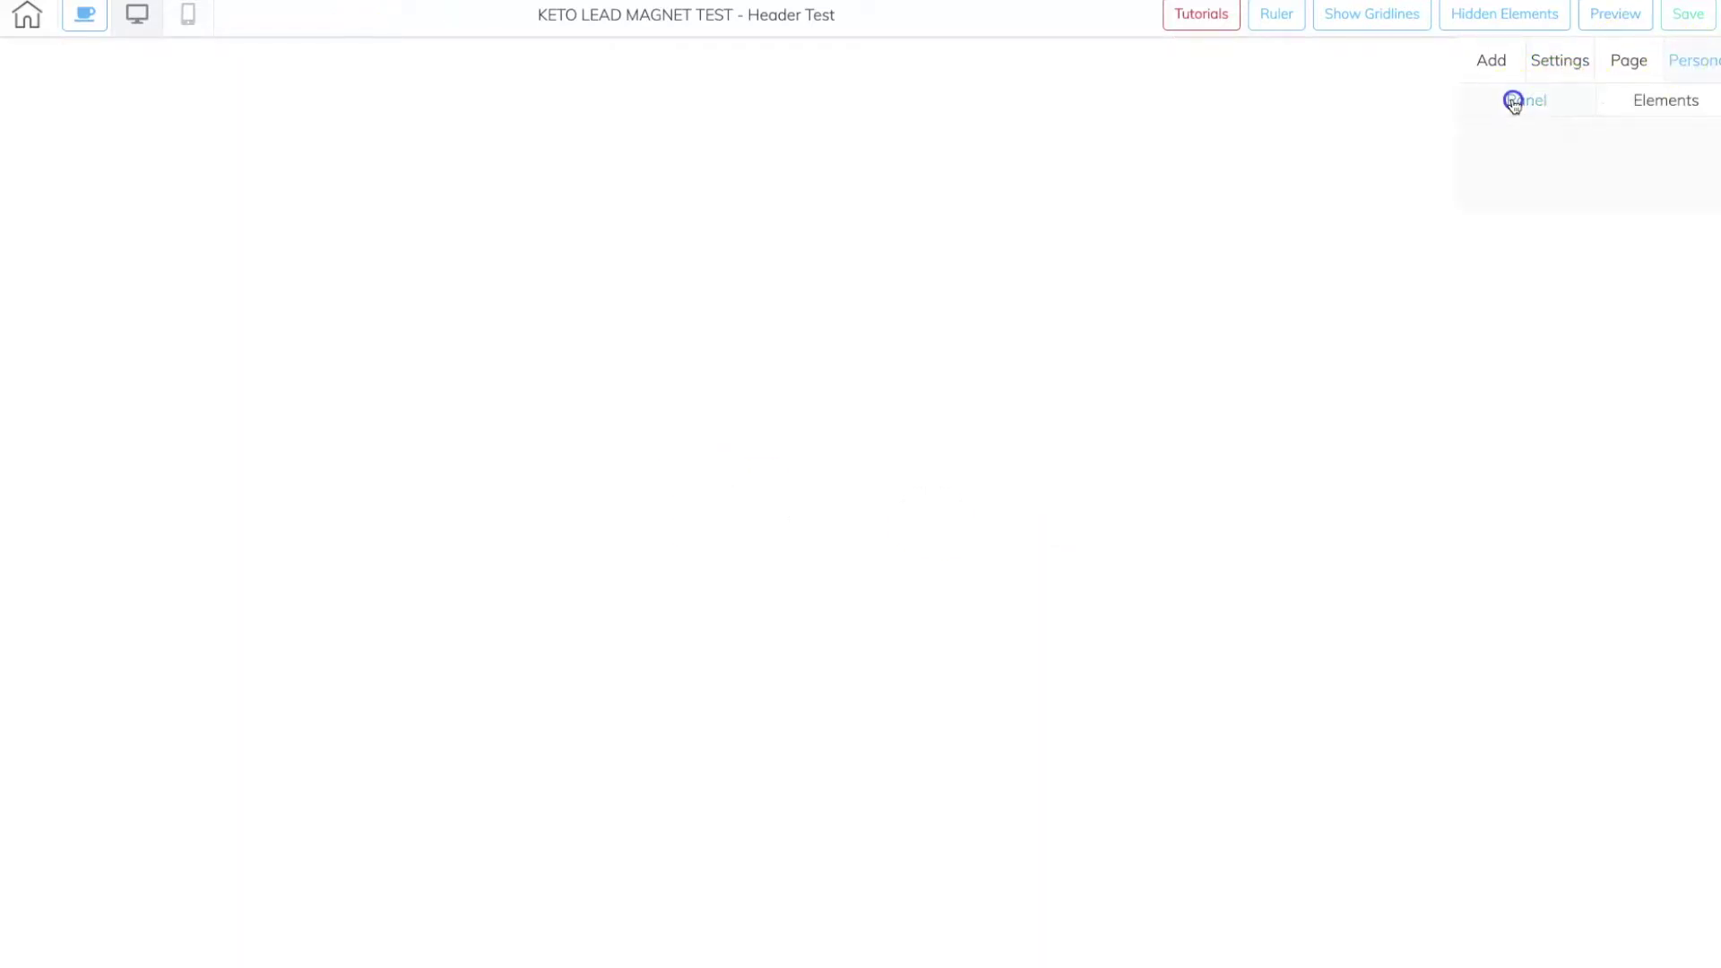
left_click(1597, 163)
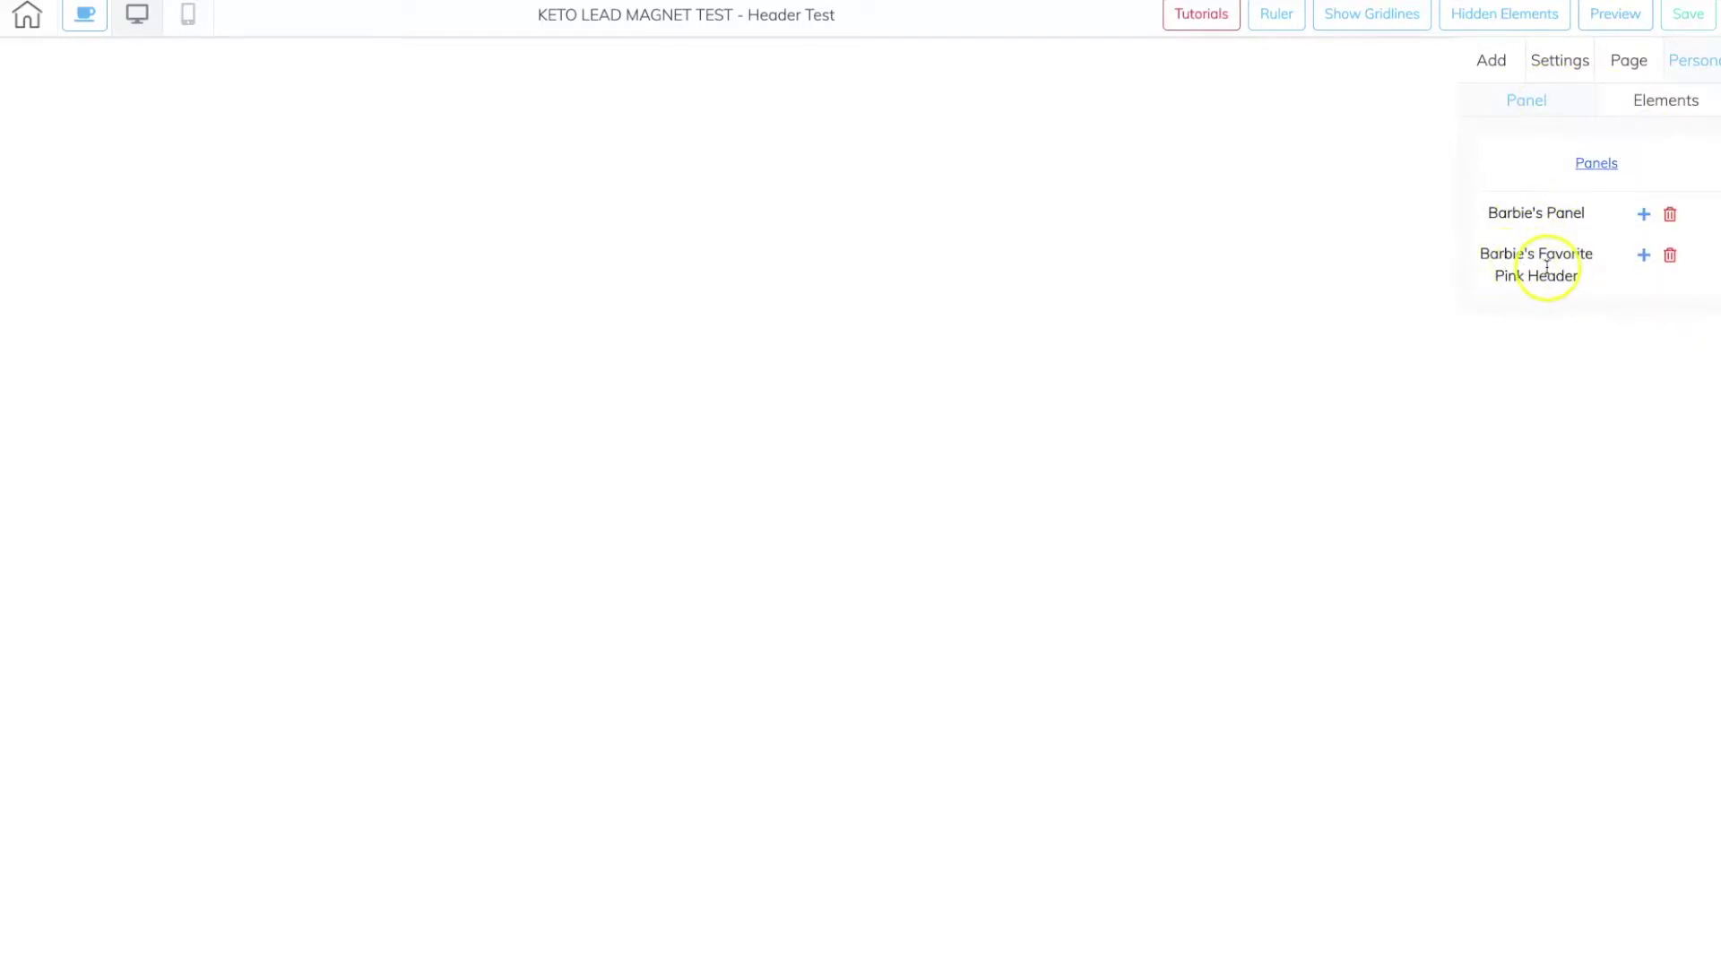
left_click(1644, 256)
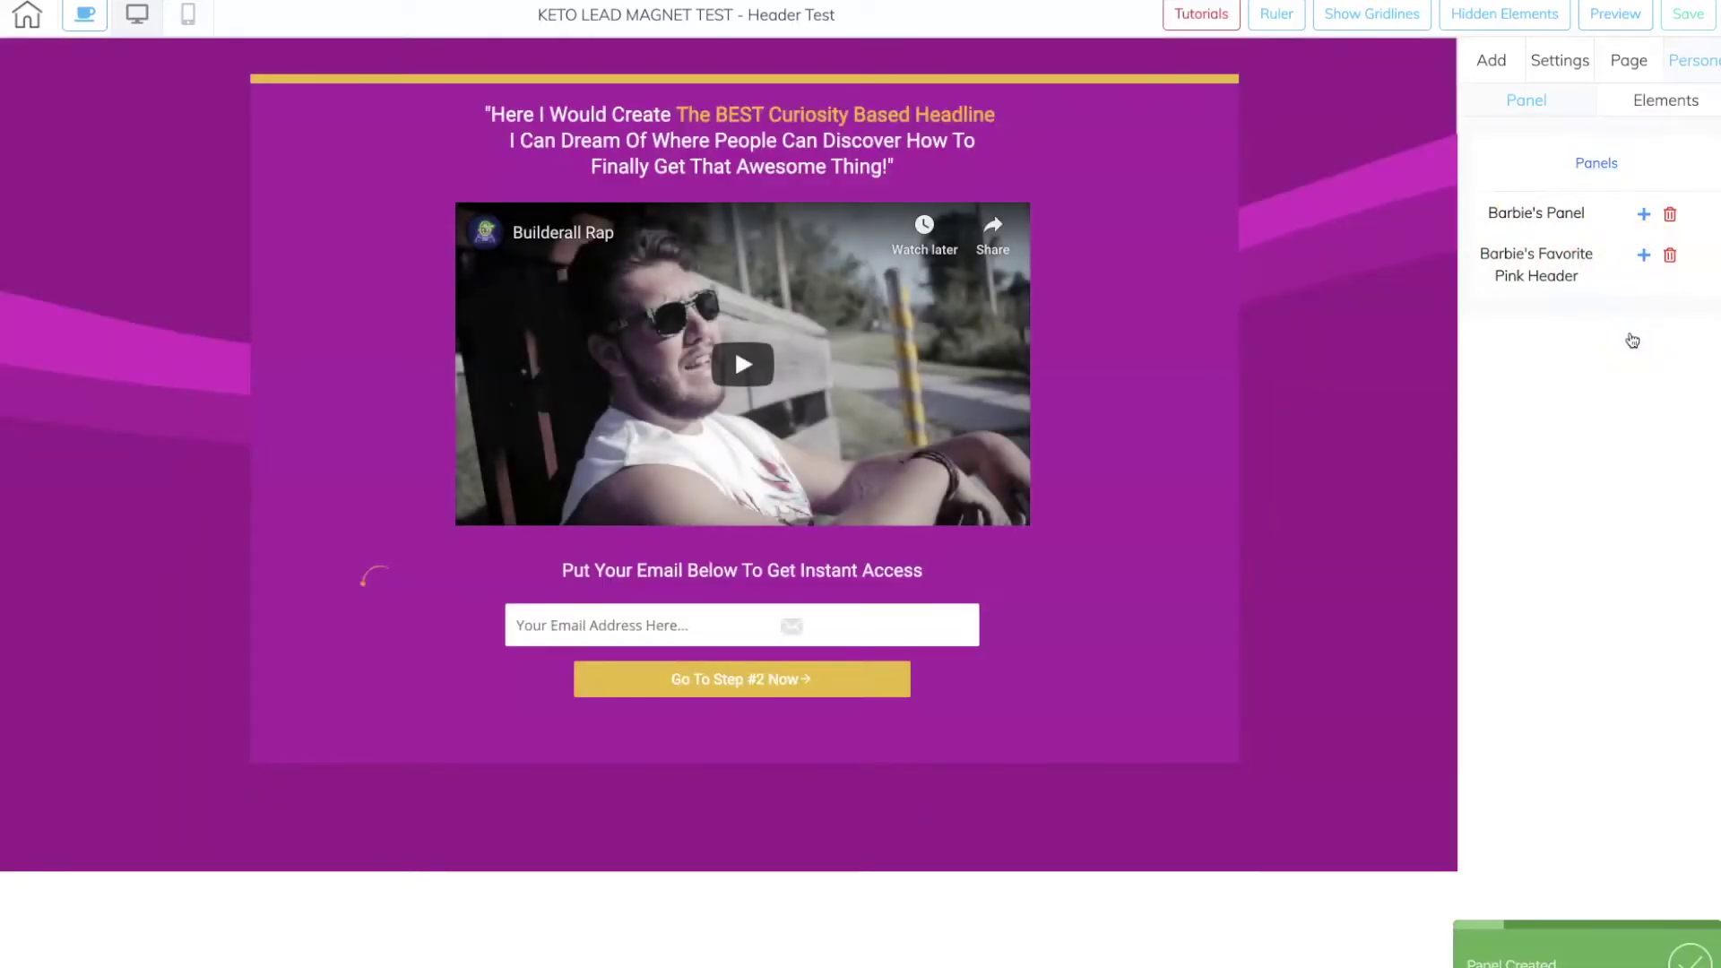
left_click(1377, 326)
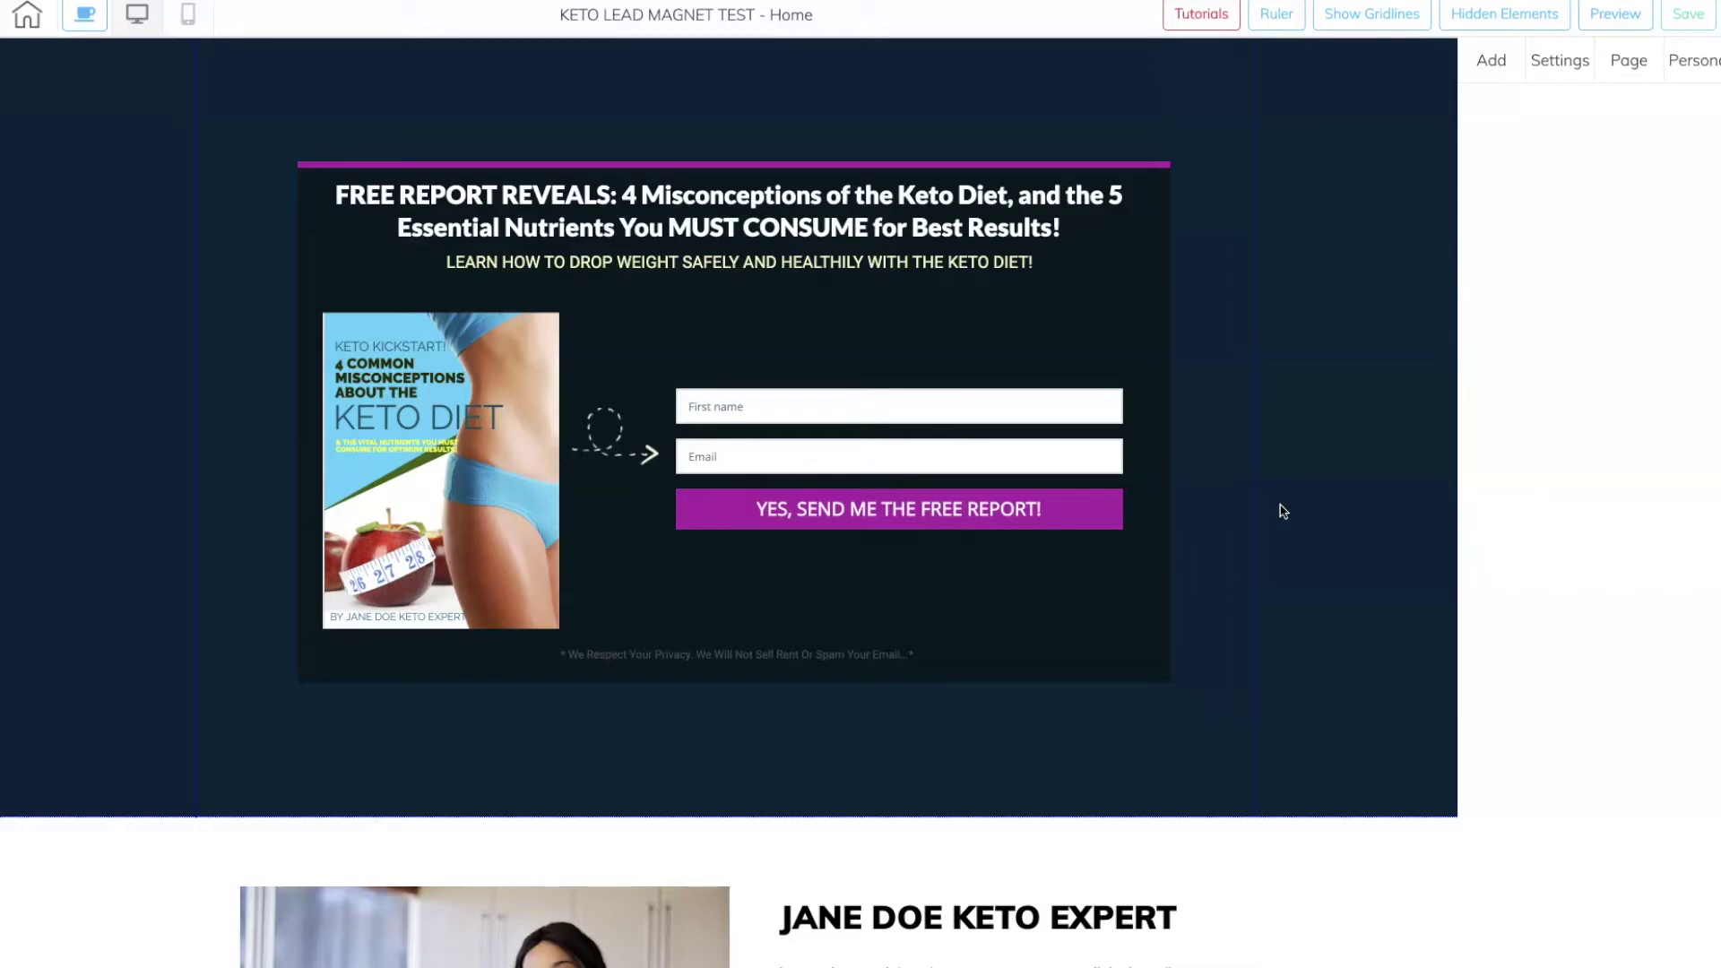
Step: Open the site's GDPR settings from the site overview and switch the cookie notice off and back on
left_click(28, 18)
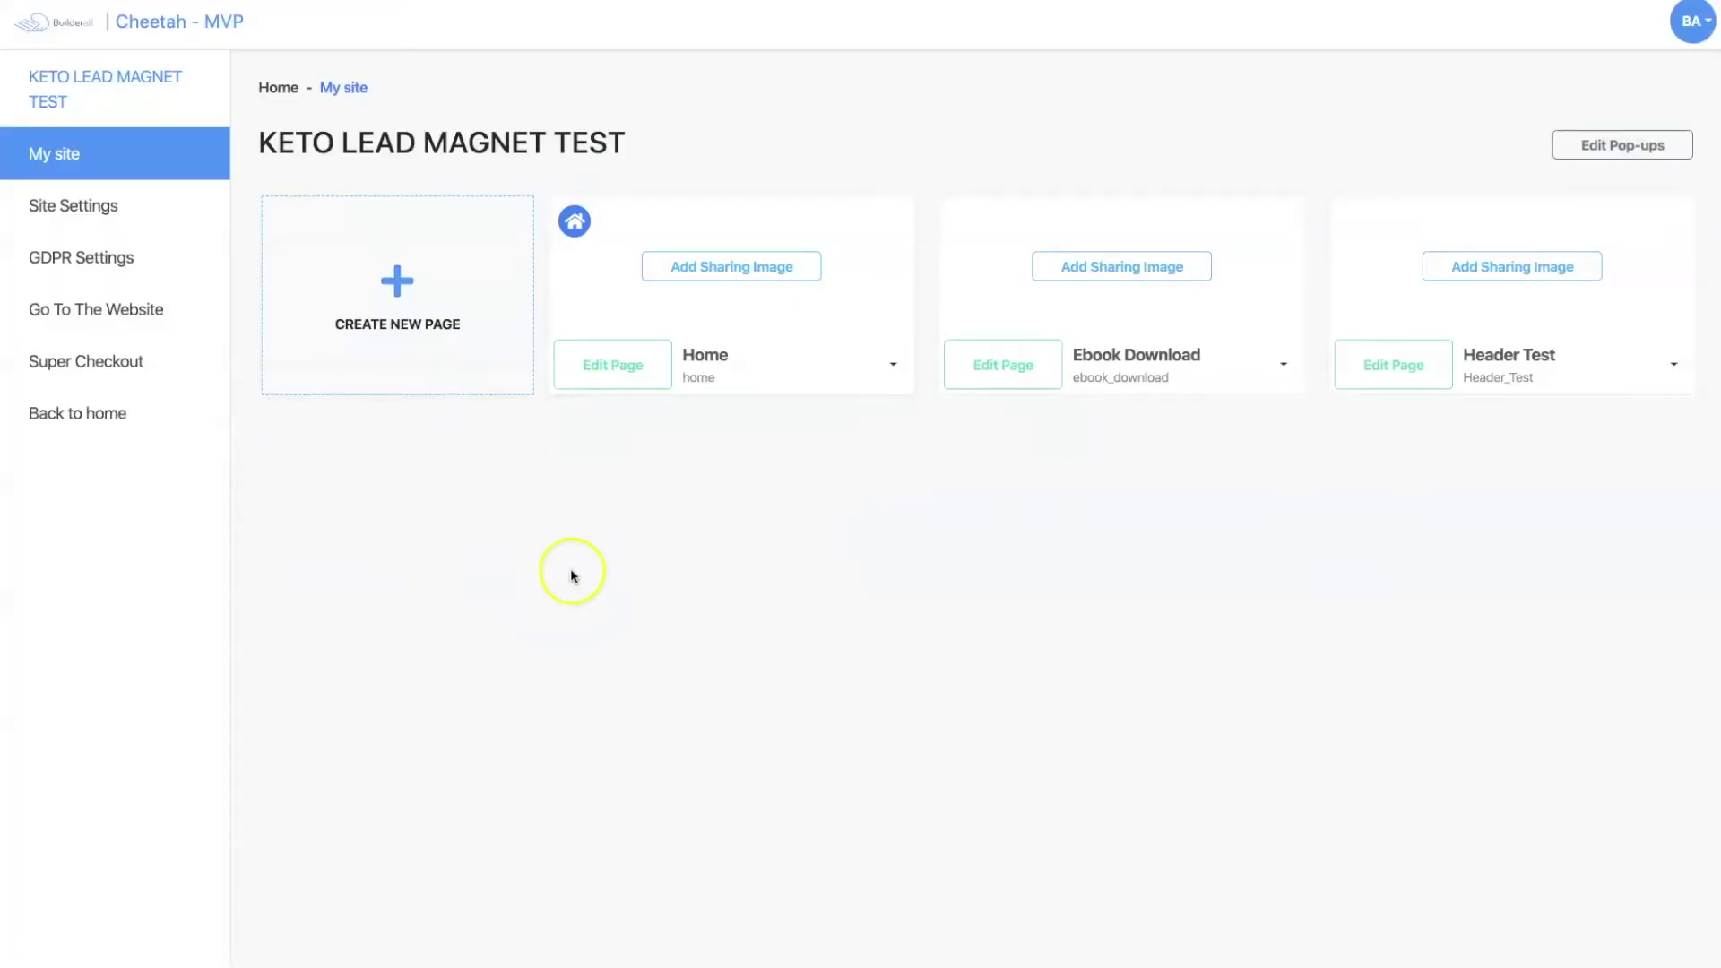
left_click(90, 262)
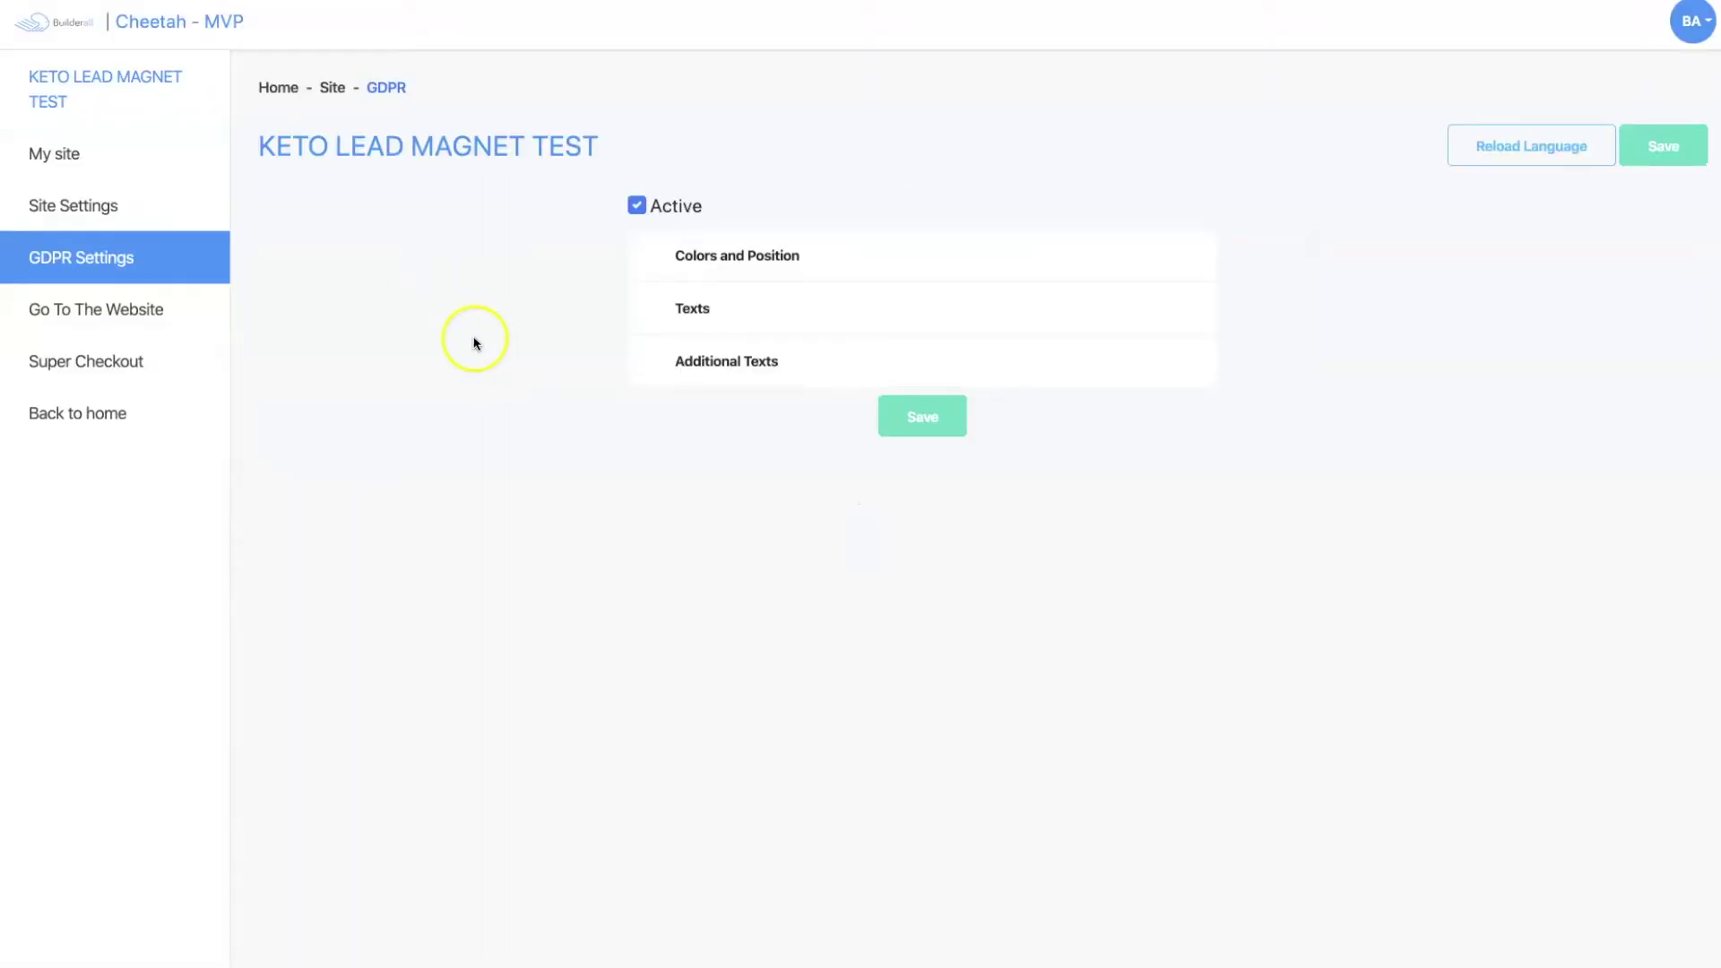
left_click(636, 205)
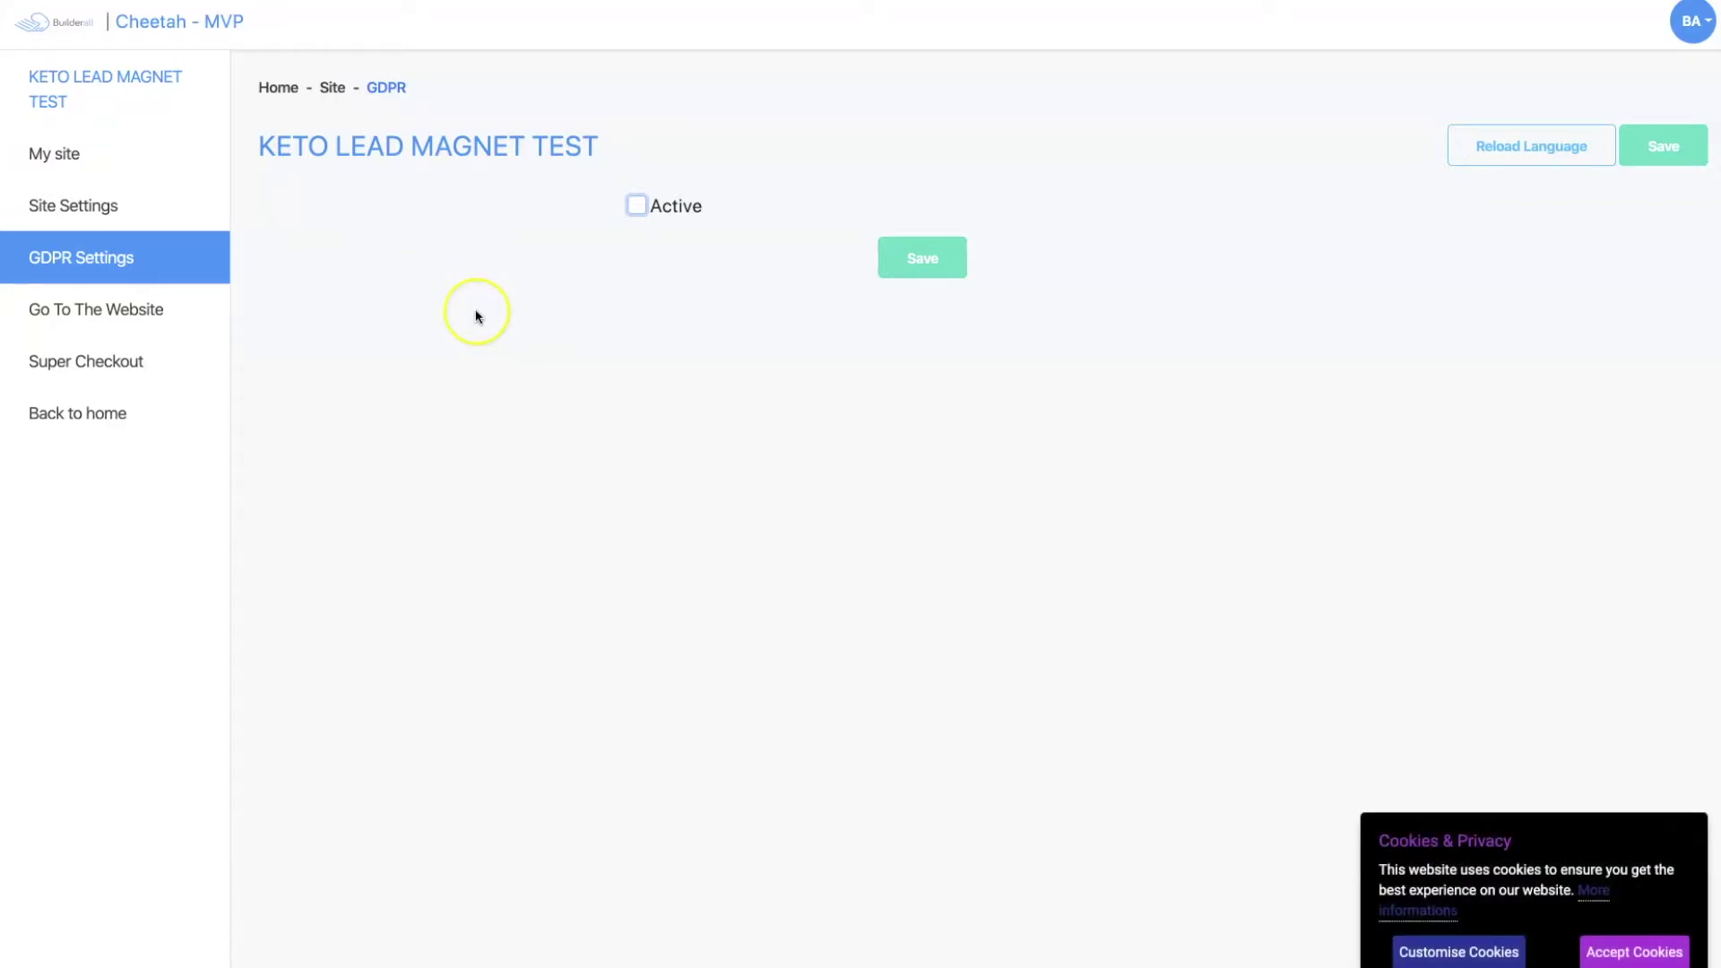
left_click(636, 207)
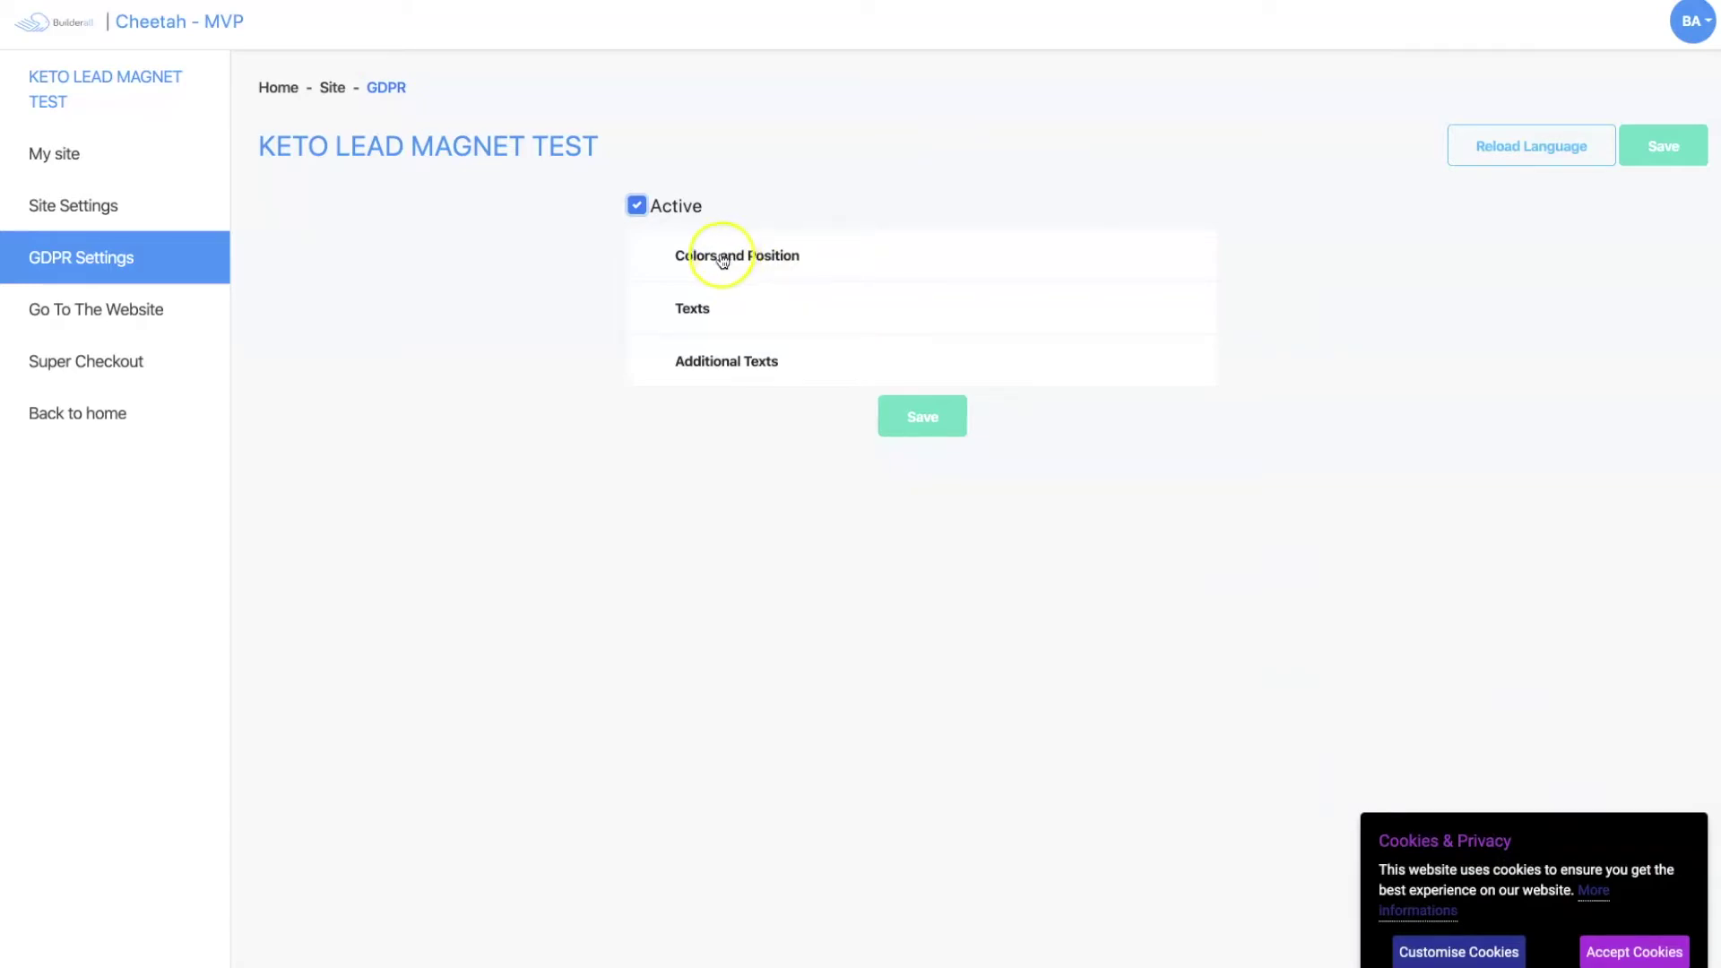
Step: Examine the cookie notice's Colors and Position, Texts, and Additional Texts settings
left_click(722, 260)
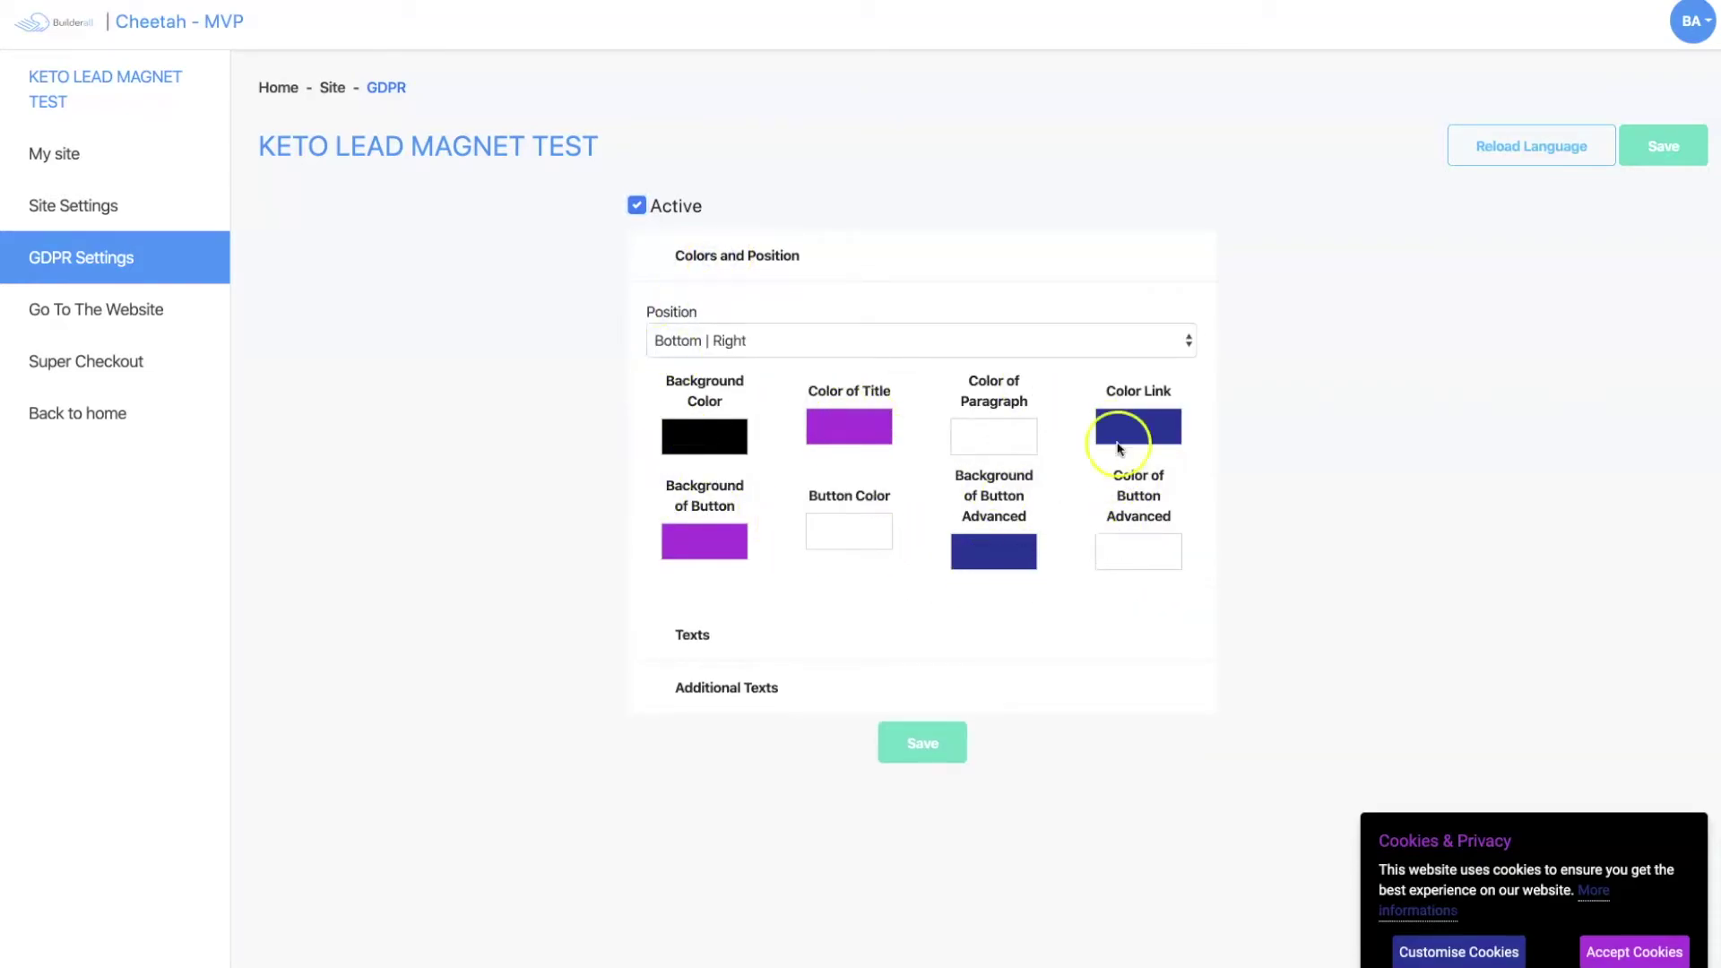
left_click(692, 634)
scroll(744, 578, "down", 2)
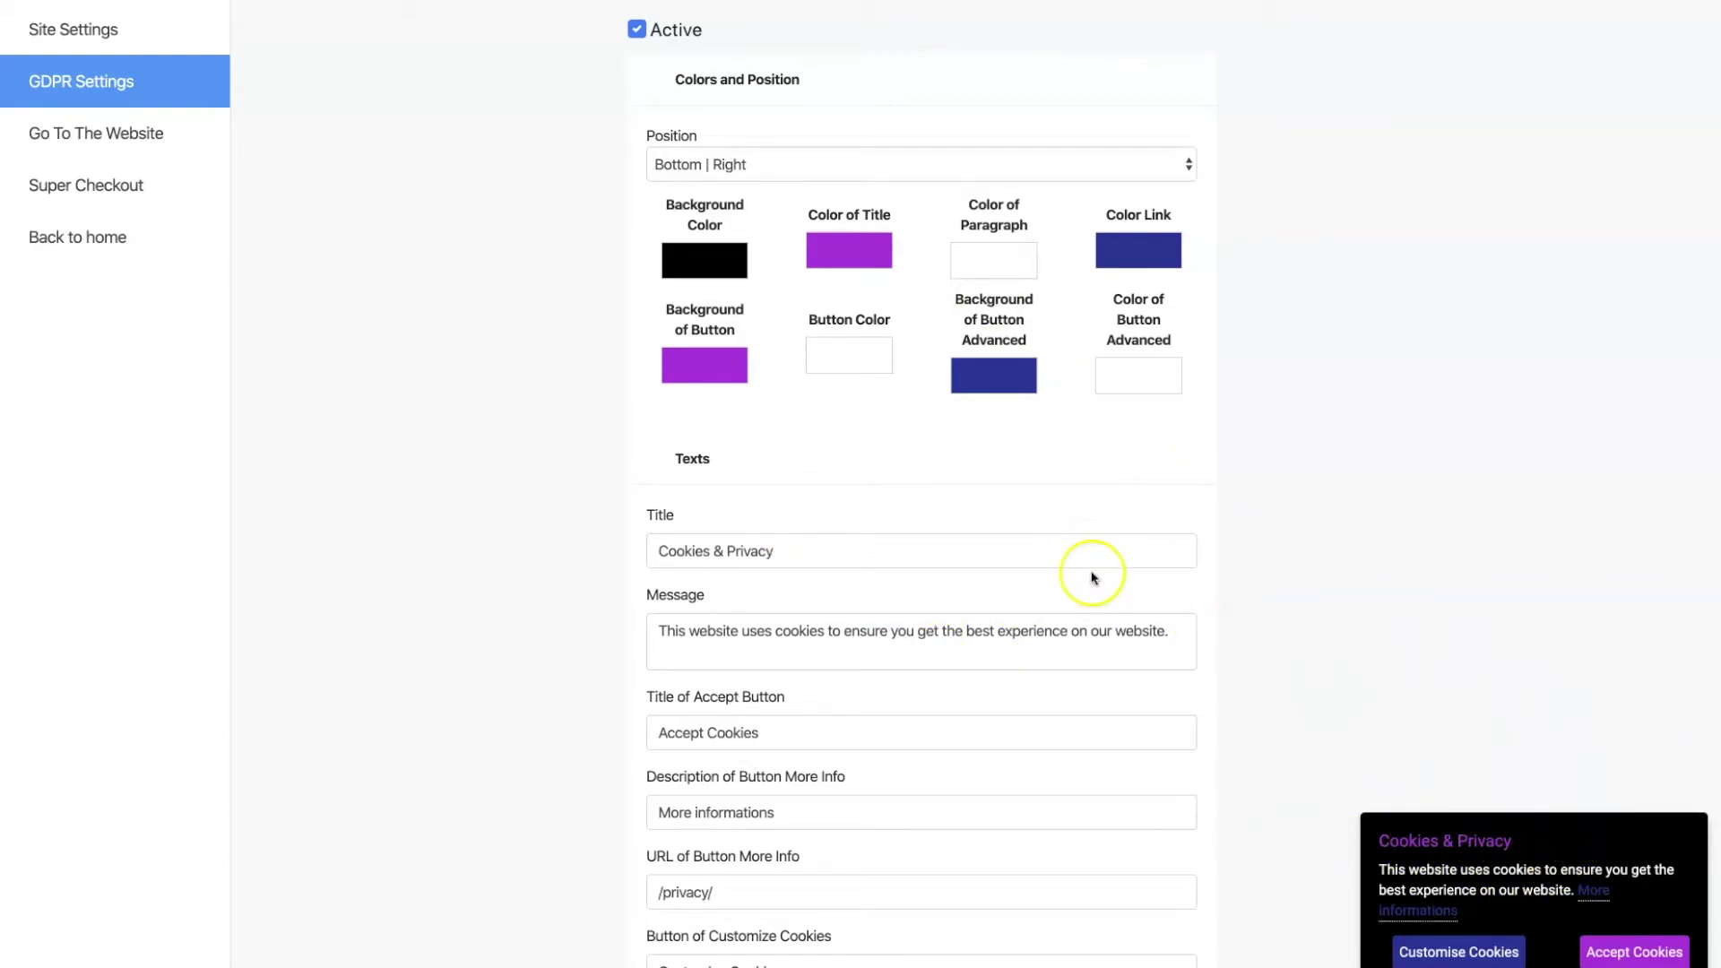
scroll(1091, 576, "down", 2)
scroll(845, 907, "down", 1)
left_click(730, 842)
scroll(886, 773, "down", 3)
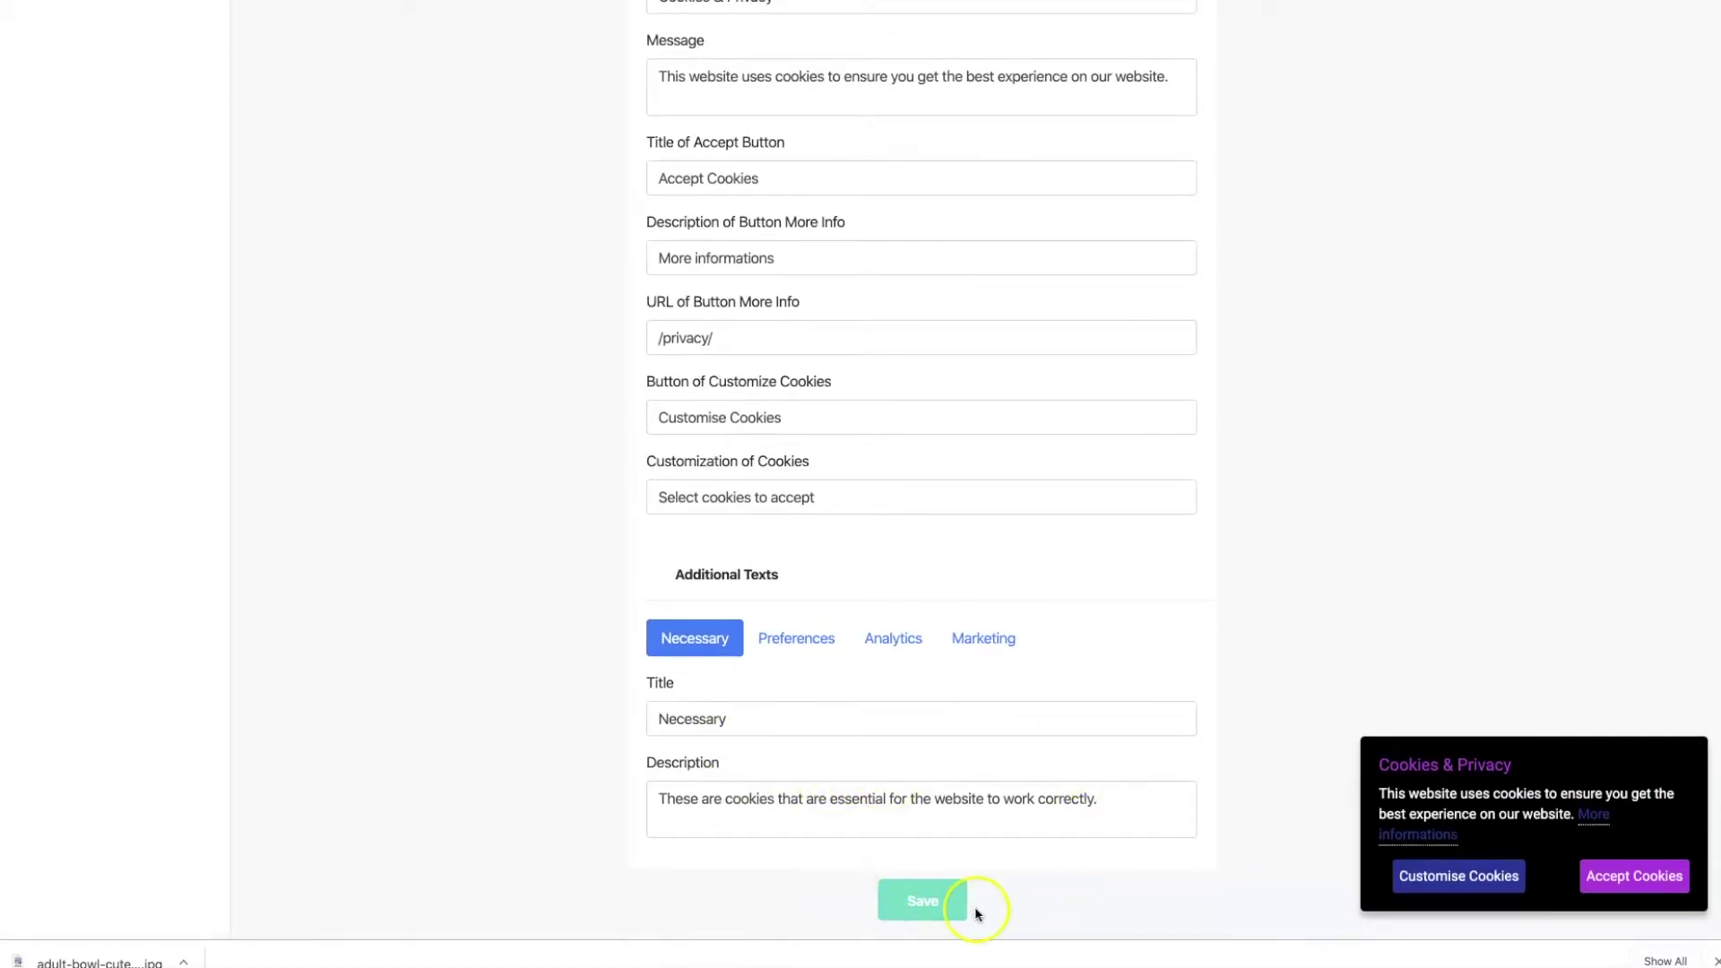
Step: Save the GDPR settings with the cookie notice active and open the live website
left_click(922, 901)
scroll(1282, 418, "up", 10)
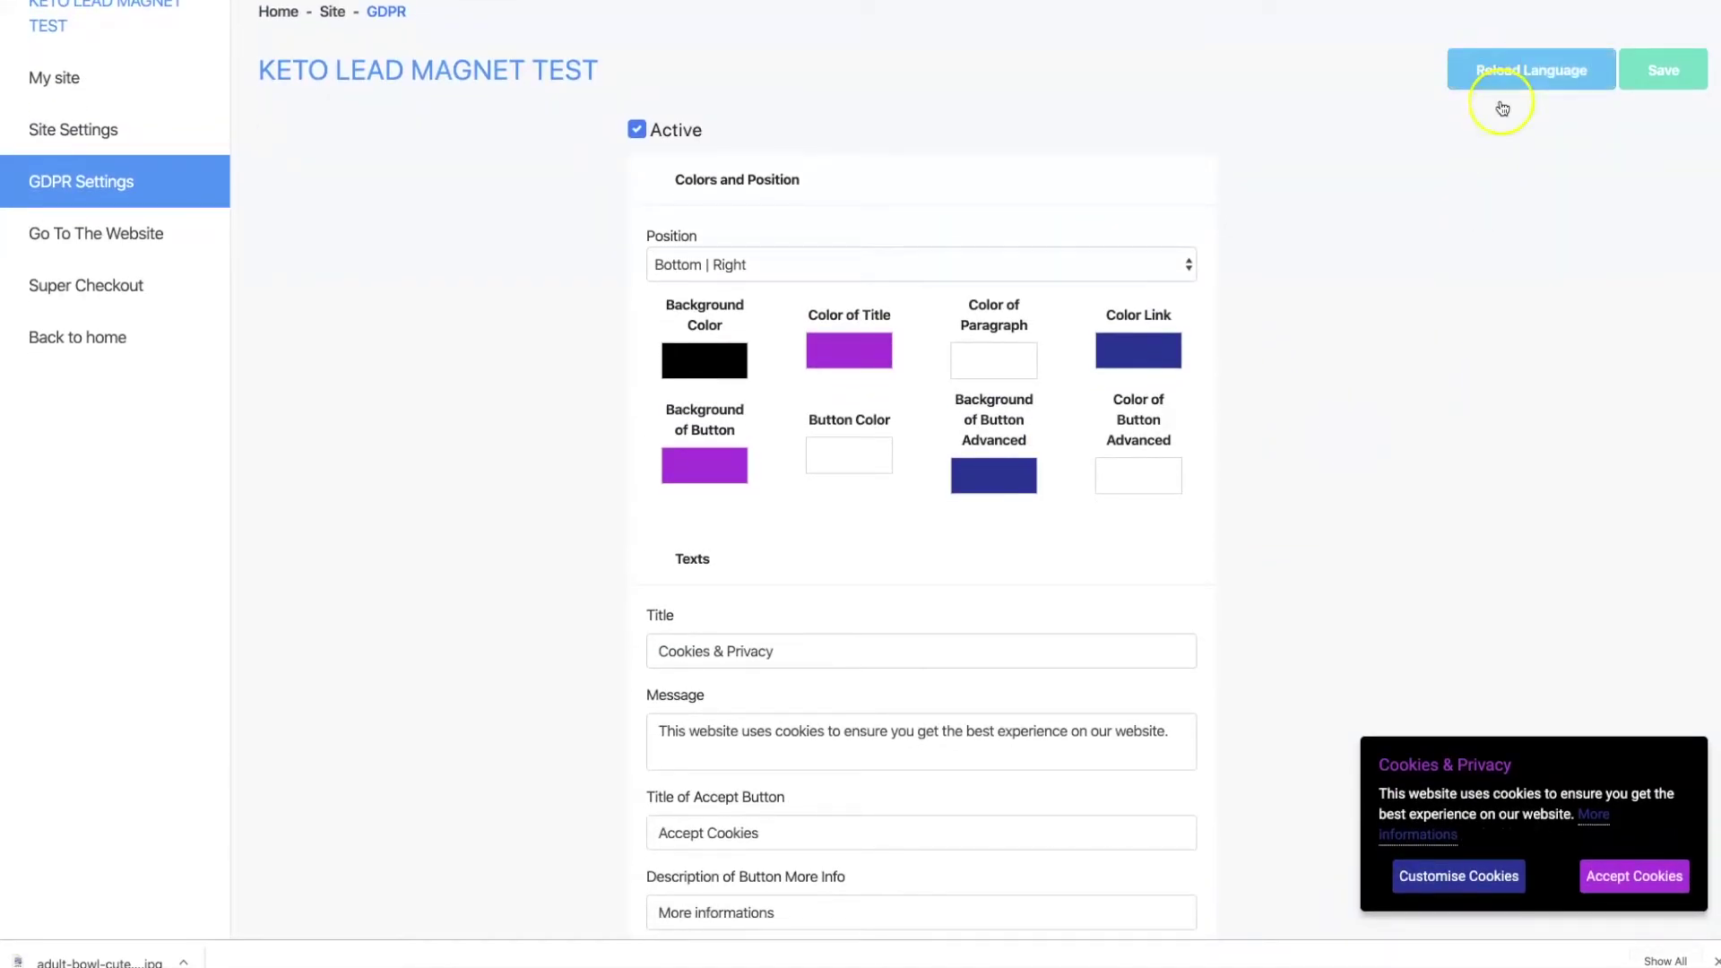
left_click(1654, 70)
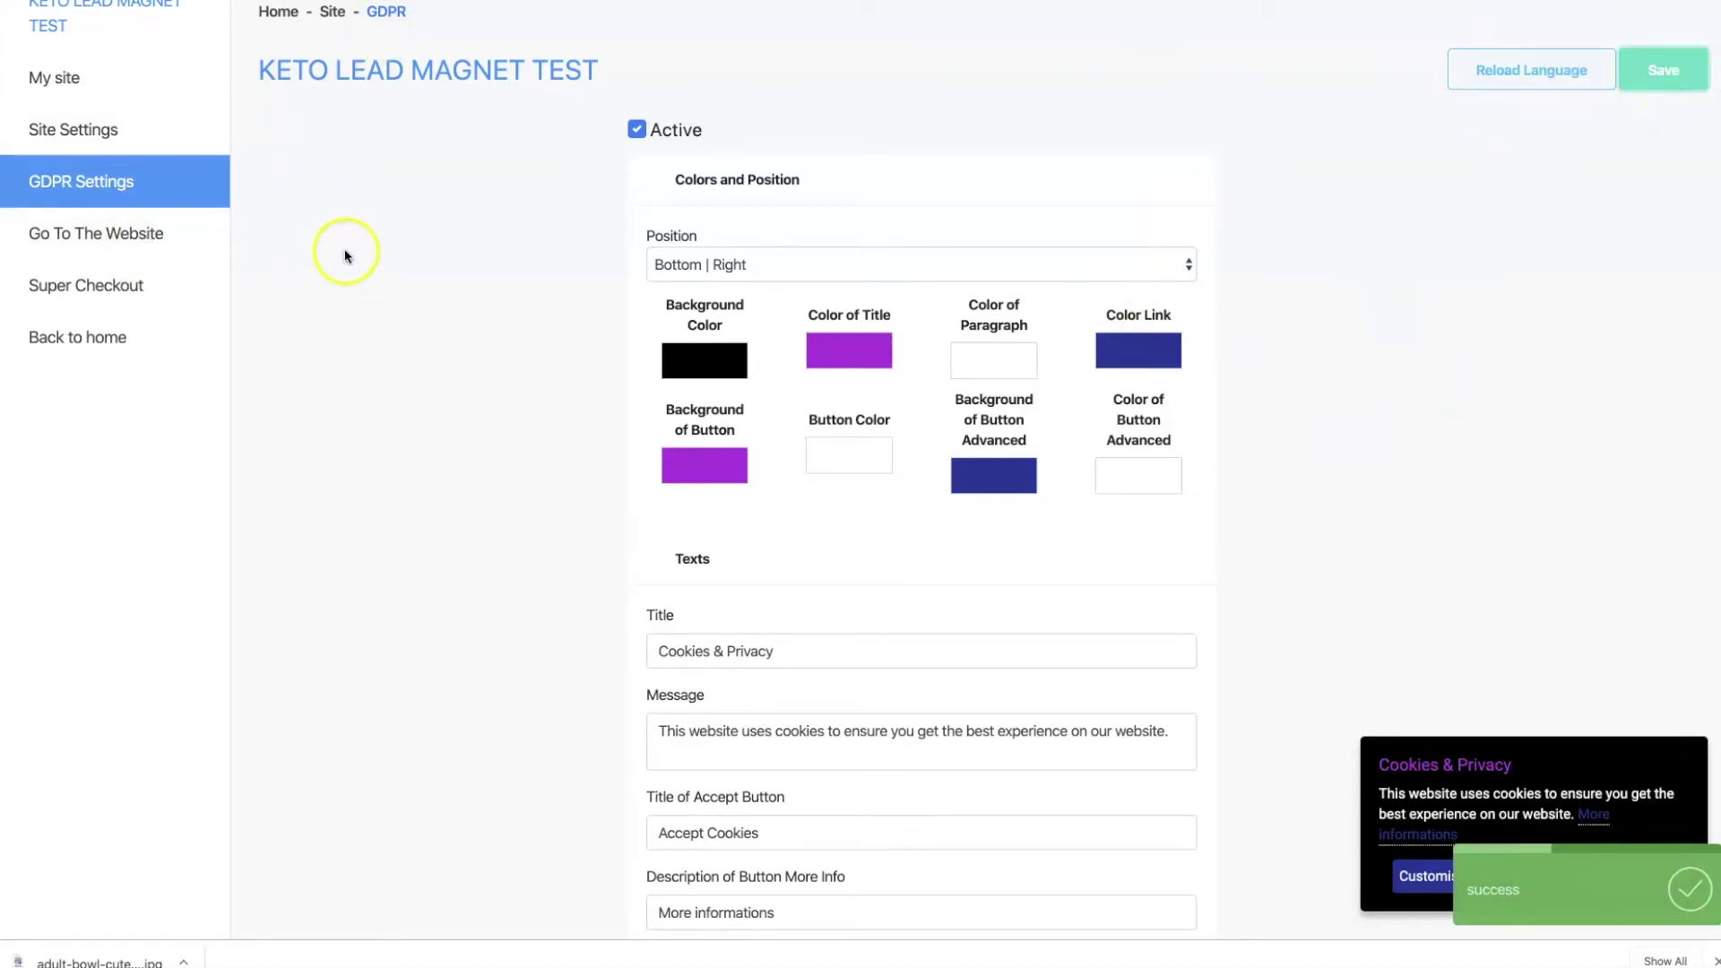
left_click(141, 240)
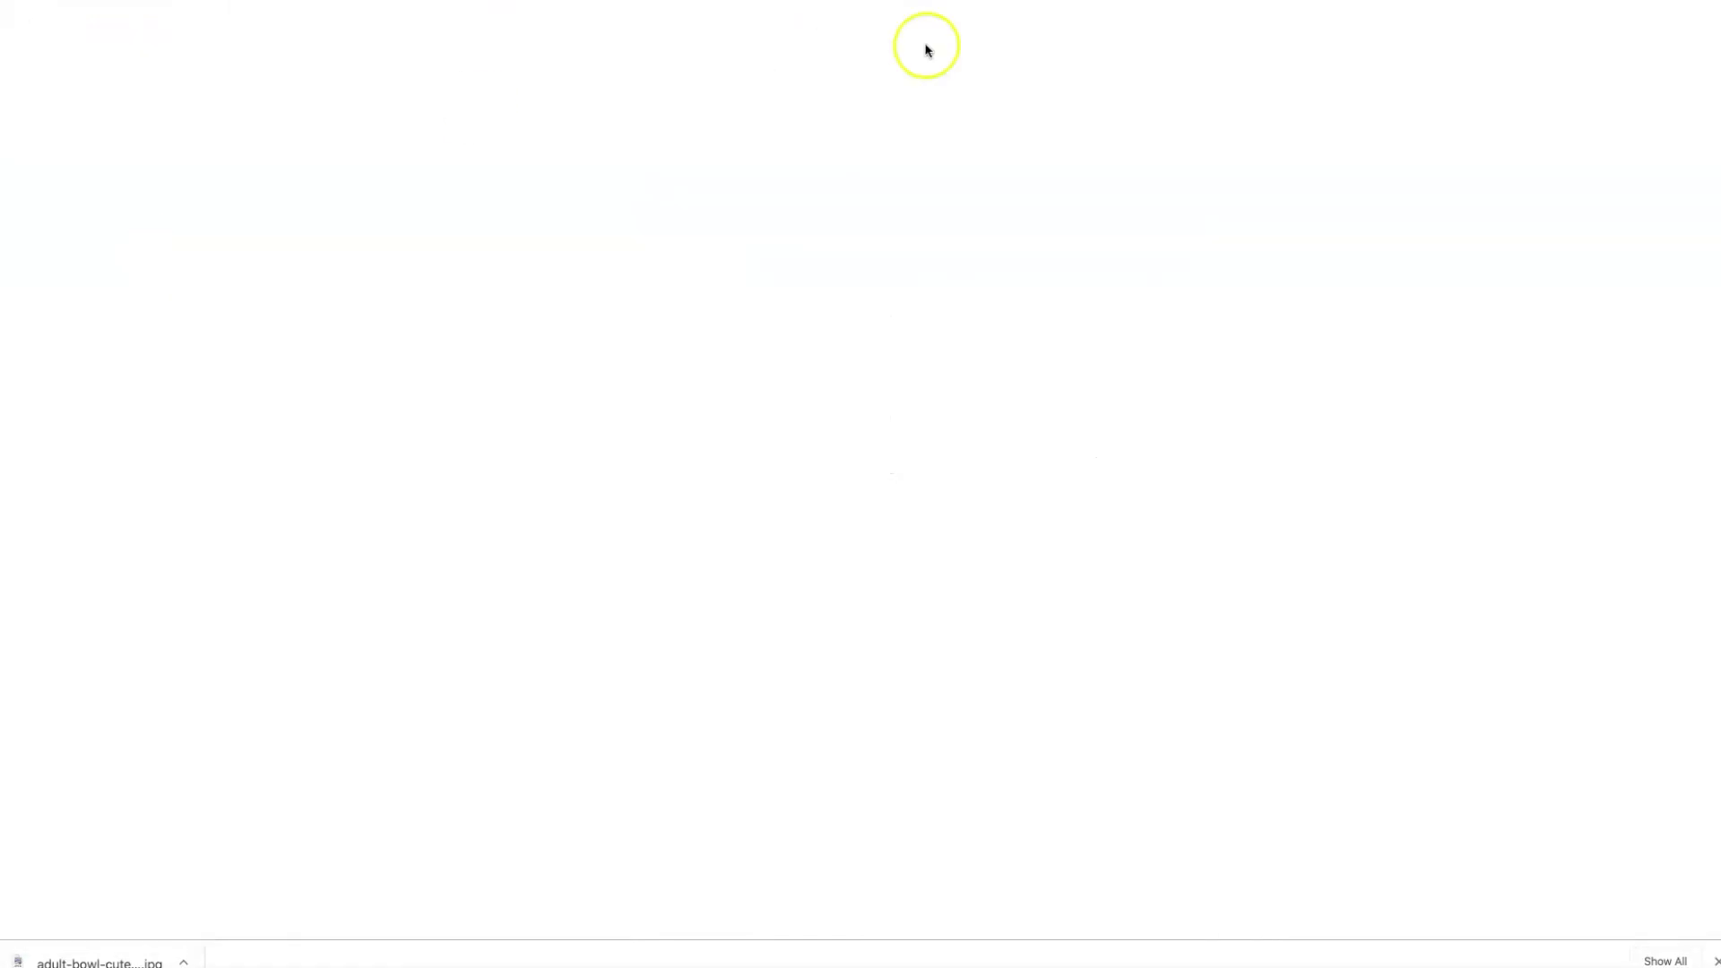